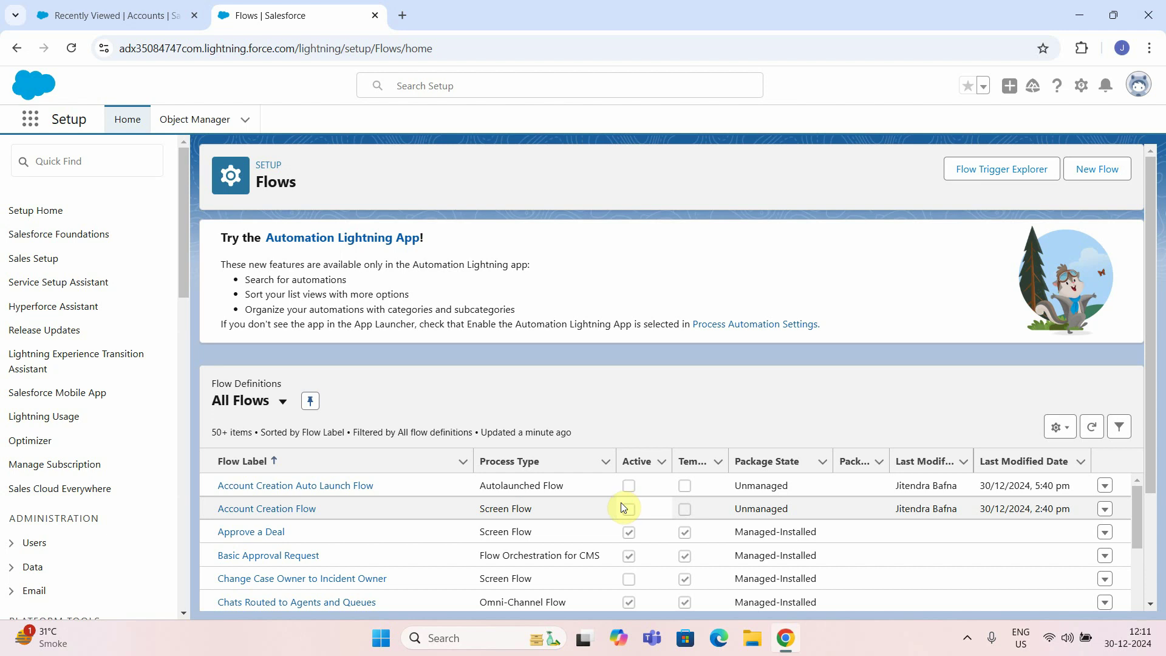
pyautogui.click(626, 508)
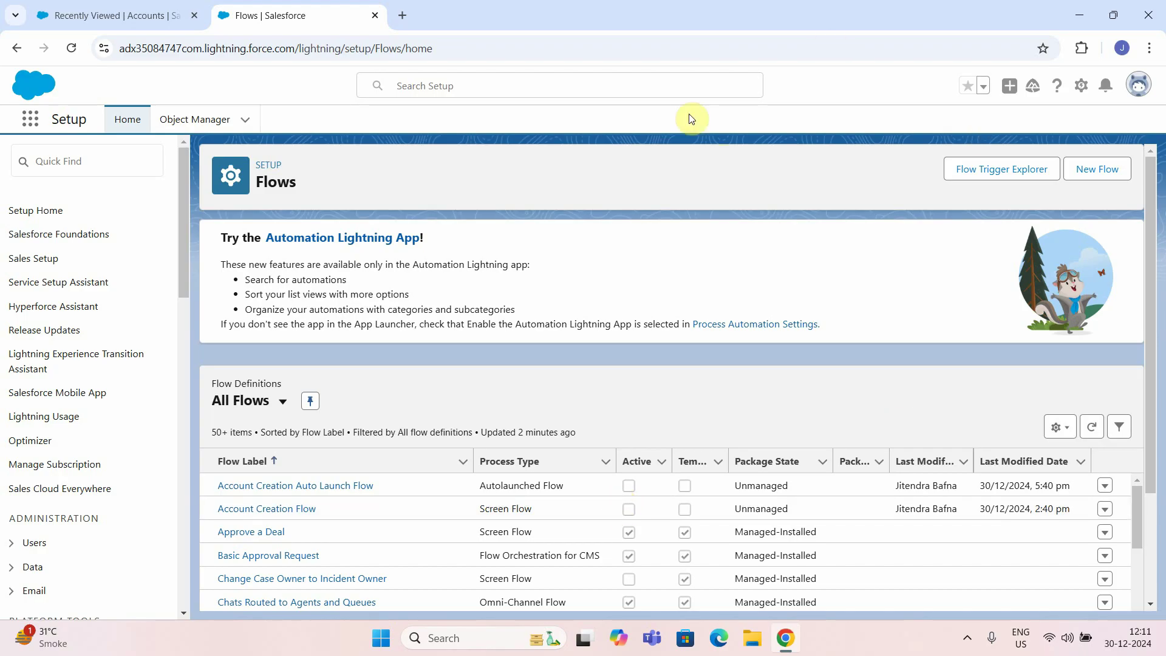
pyautogui.click(638, 54)
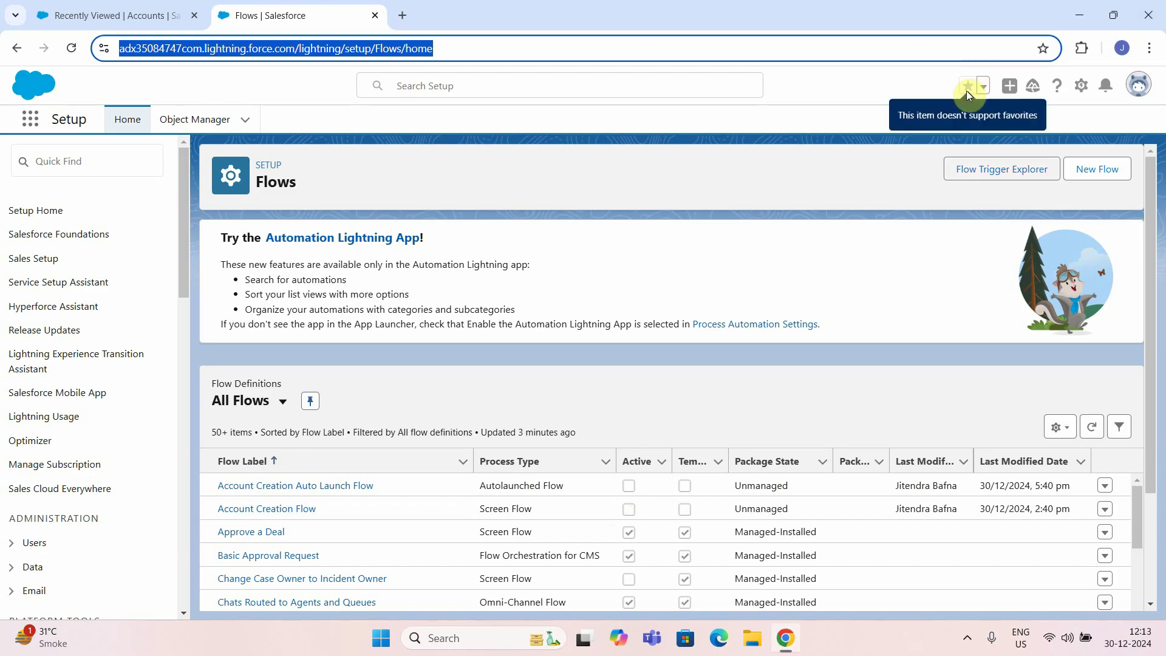
# Create a new flow from scratch of the type Autolaunched Flow (No Trigger).
pyautogui.click(1089, 173)
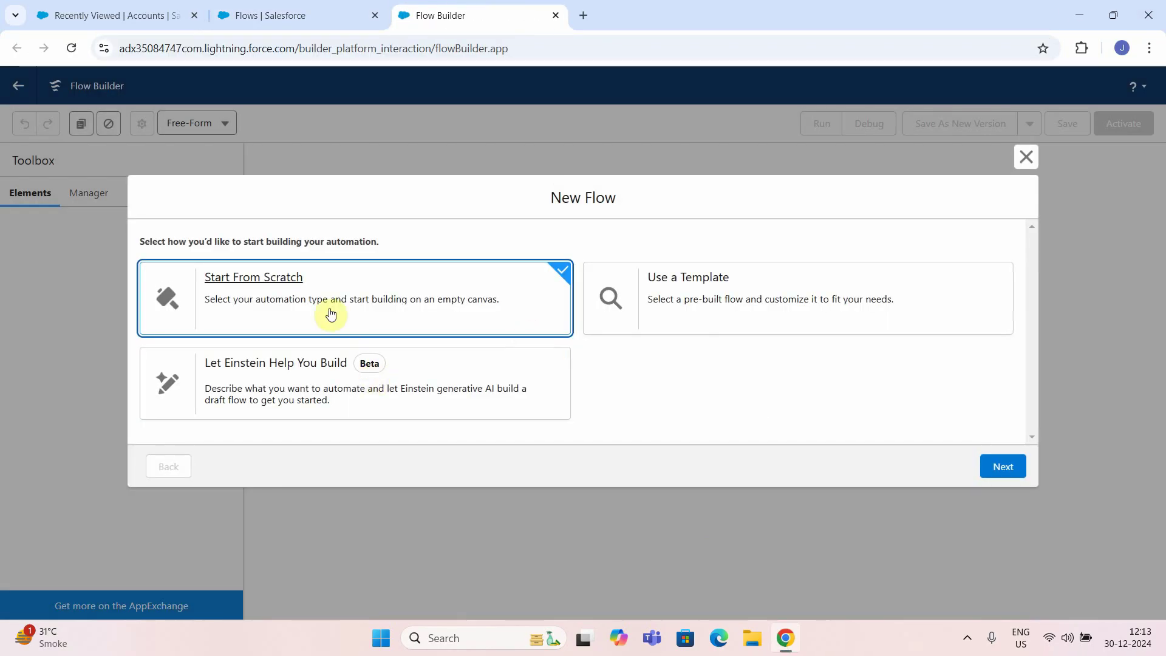
pyautogui.click(999, 468)
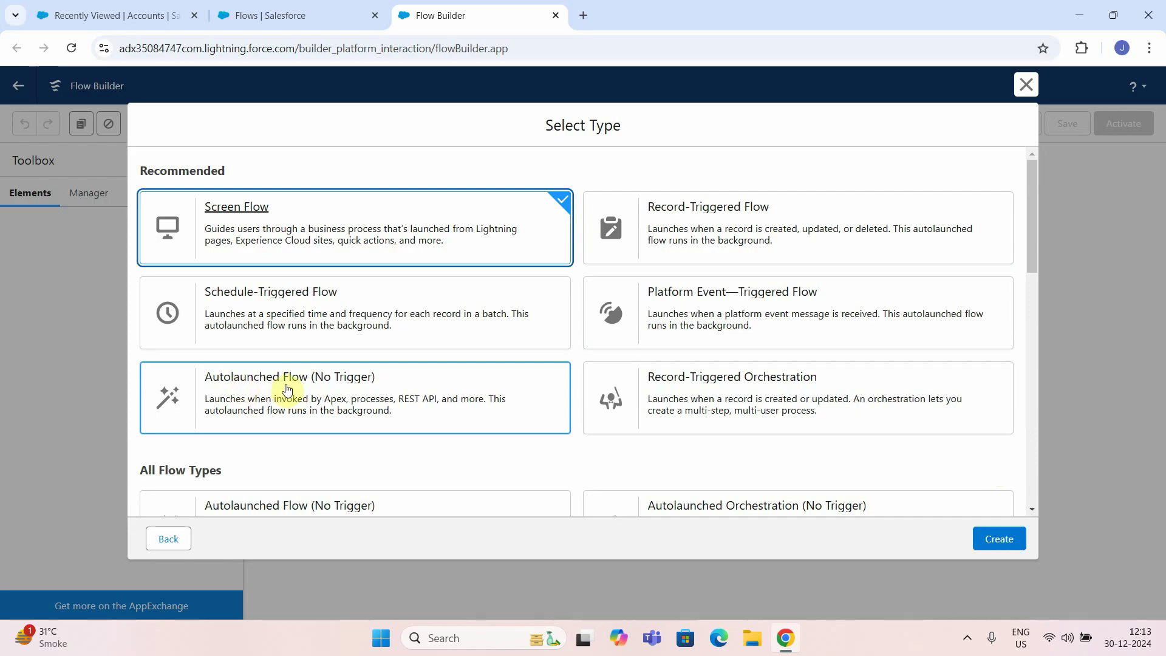
pyautogui.click(313, 385)
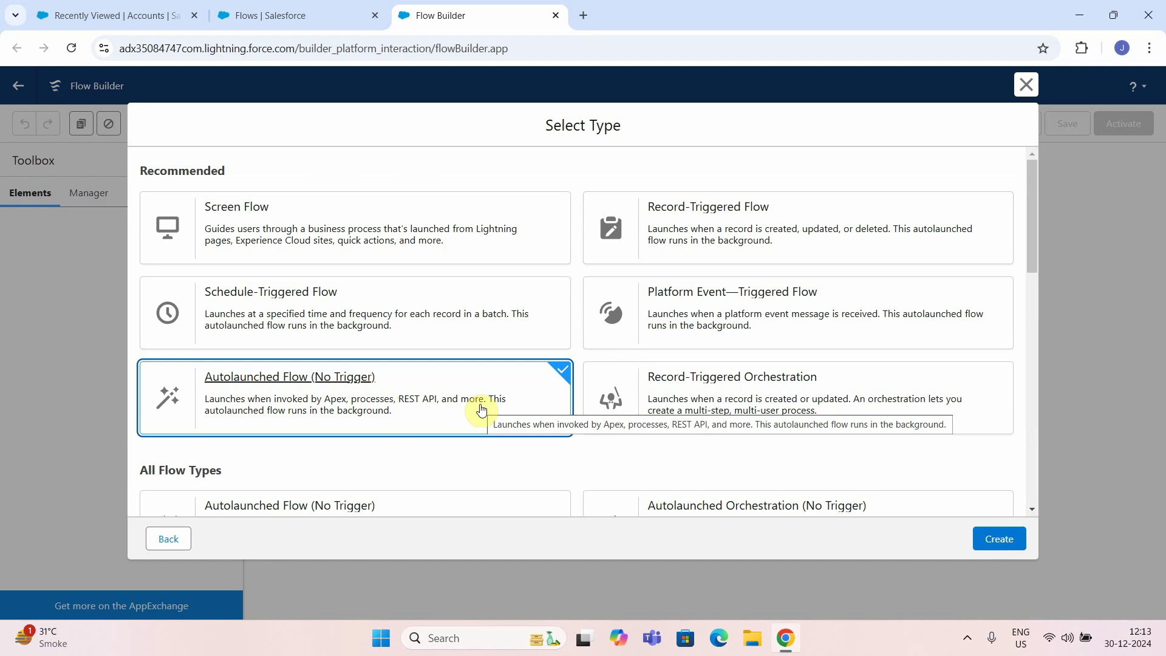
pyautogui.click(999, 539)
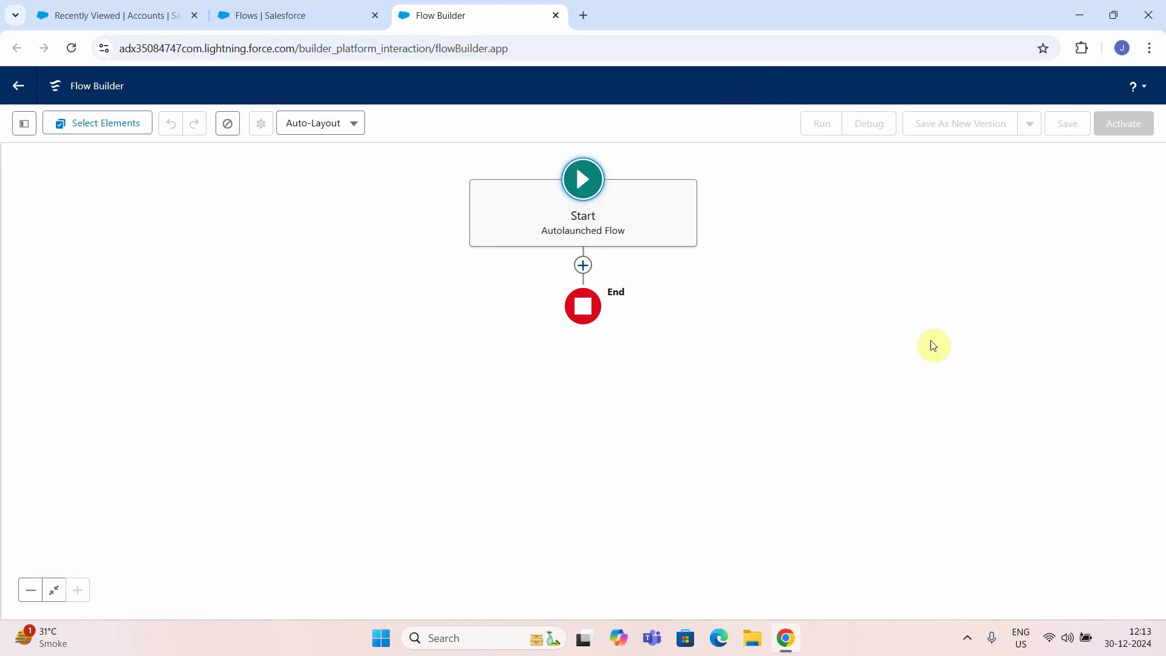
# Start a new Variable resource in the flow and give it the API name accountName.
pyautogui.click(23, 125)
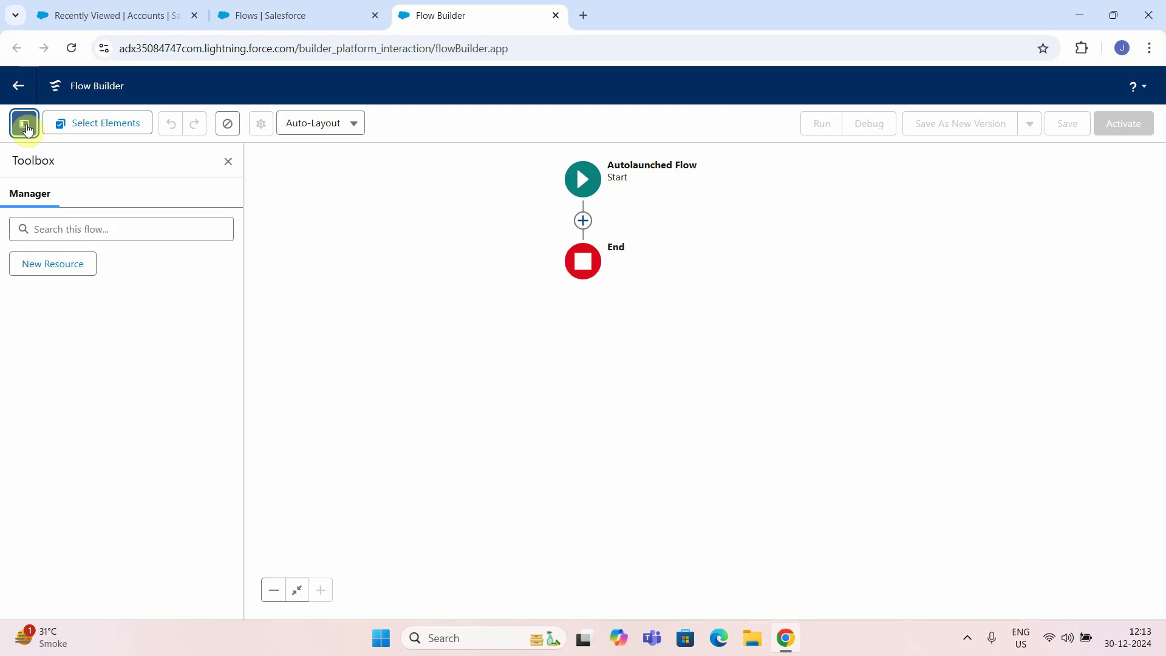
pyautogui.click(65, 263)
pyautogui.click(335, 281)
pyautogui.click(328, 315)
pyautogui.click(319, 309)
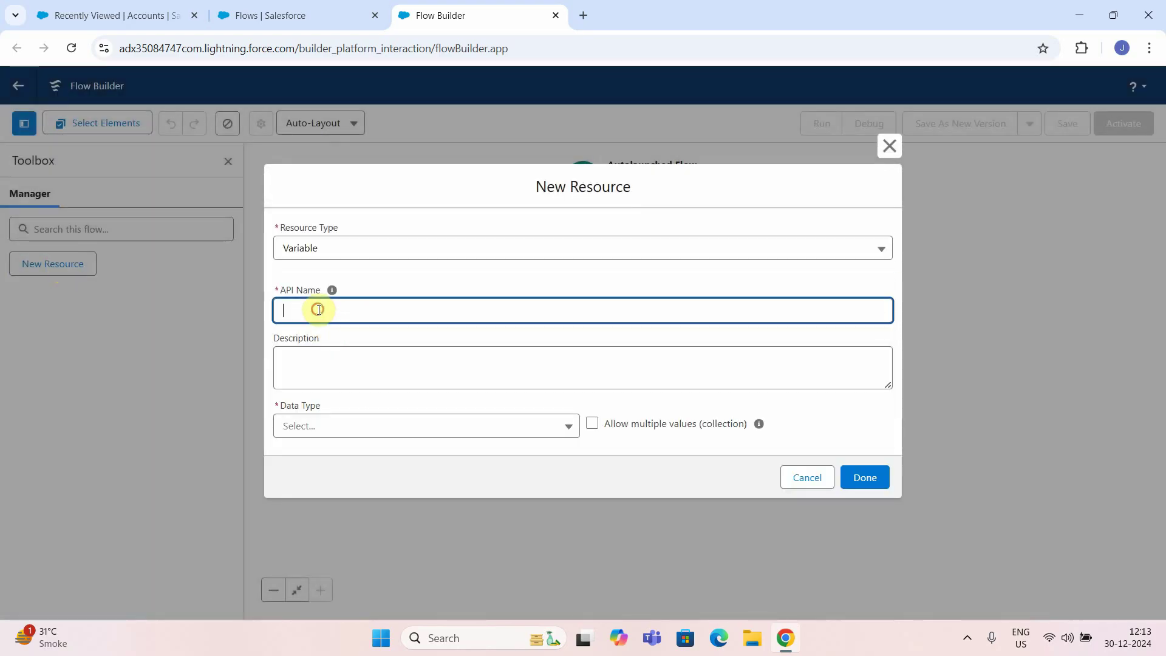
pyautogui.write('AccountName')
pyautogui.click(288, 310)
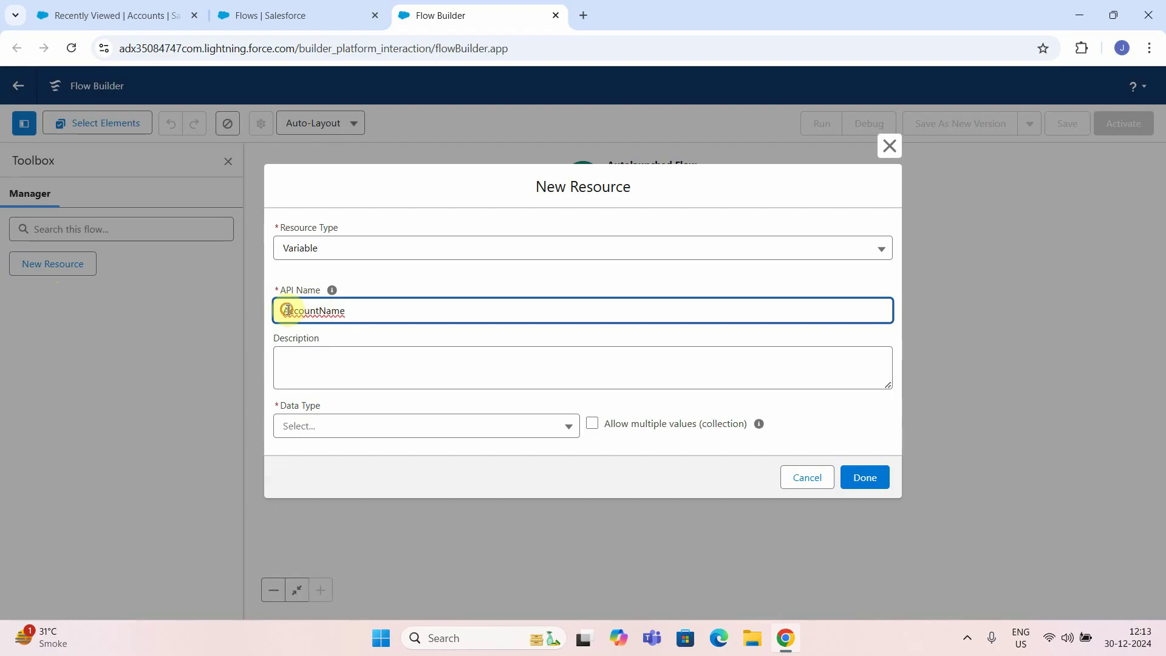
pyautogui.press('Delete')
pyautogui.write('a')
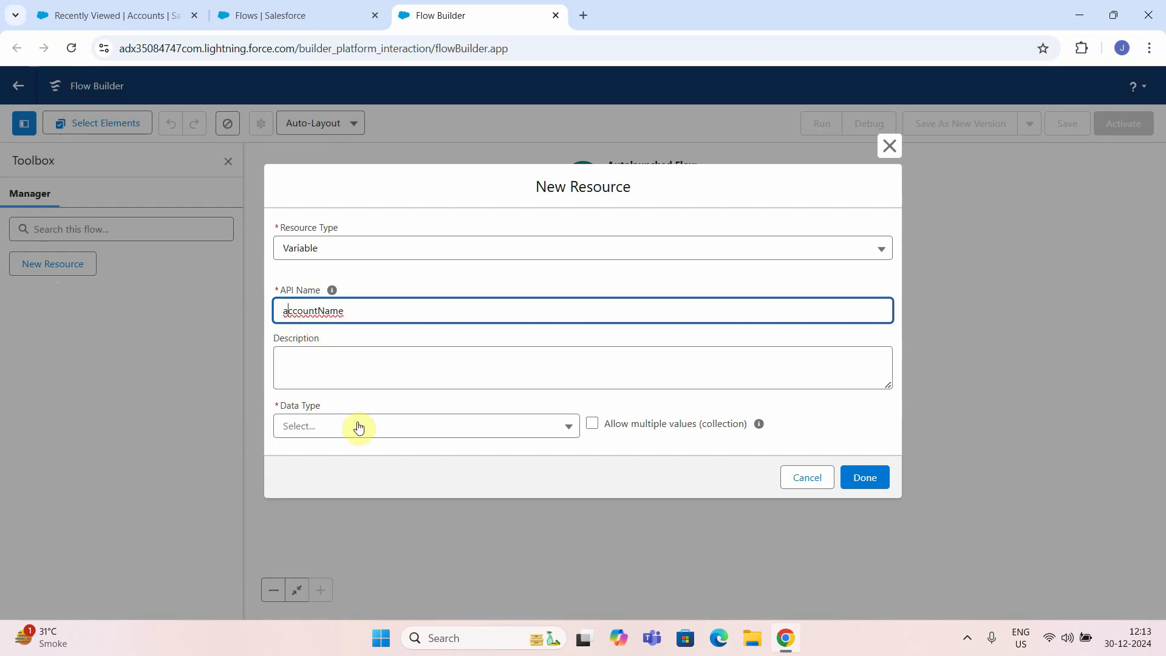
# Set the accountName variable's data type to Text, make it available for input, and finish it.
pyautogui.click(335, 432)
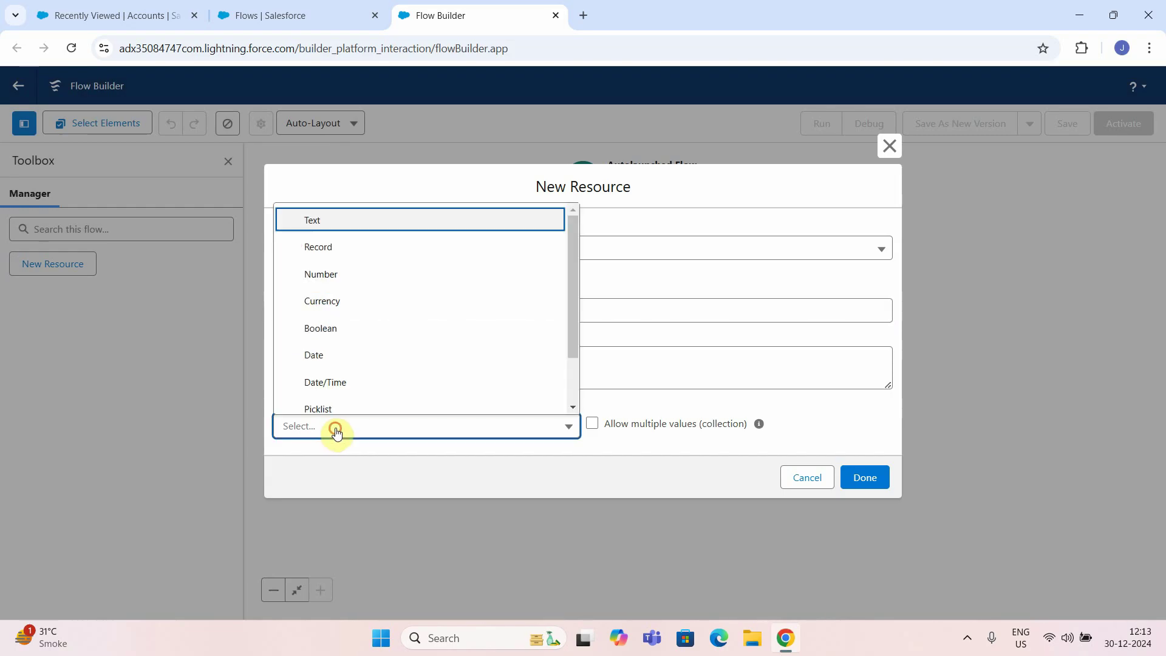
pyautogui.click(322, 220)
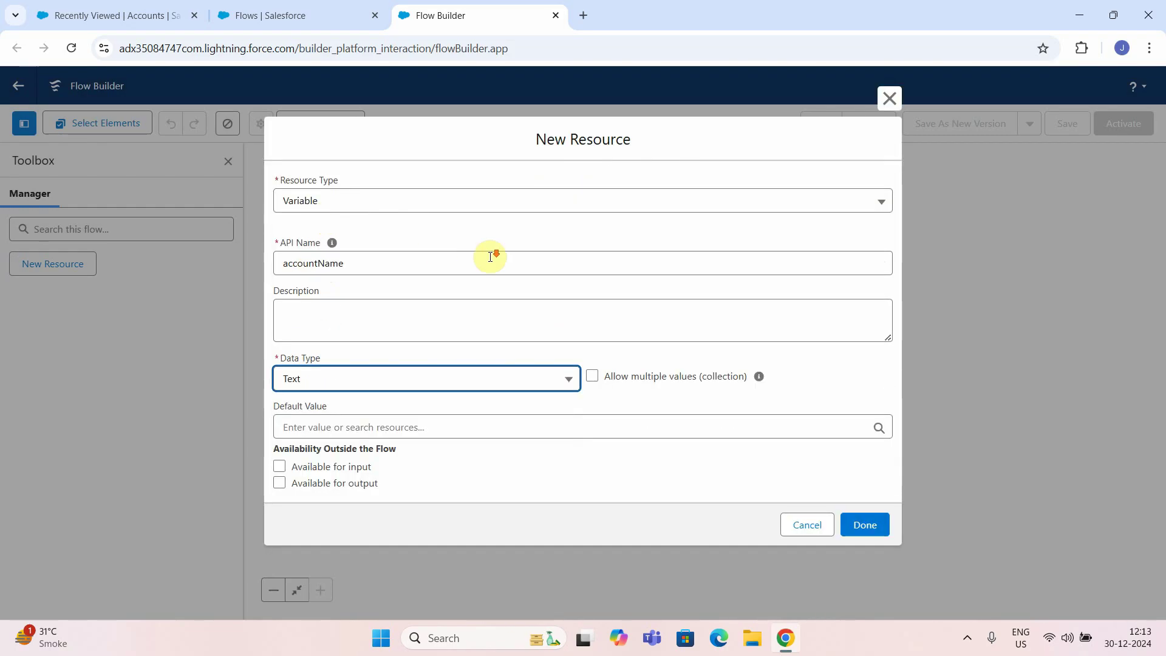
pyautogui.click(280, 465)
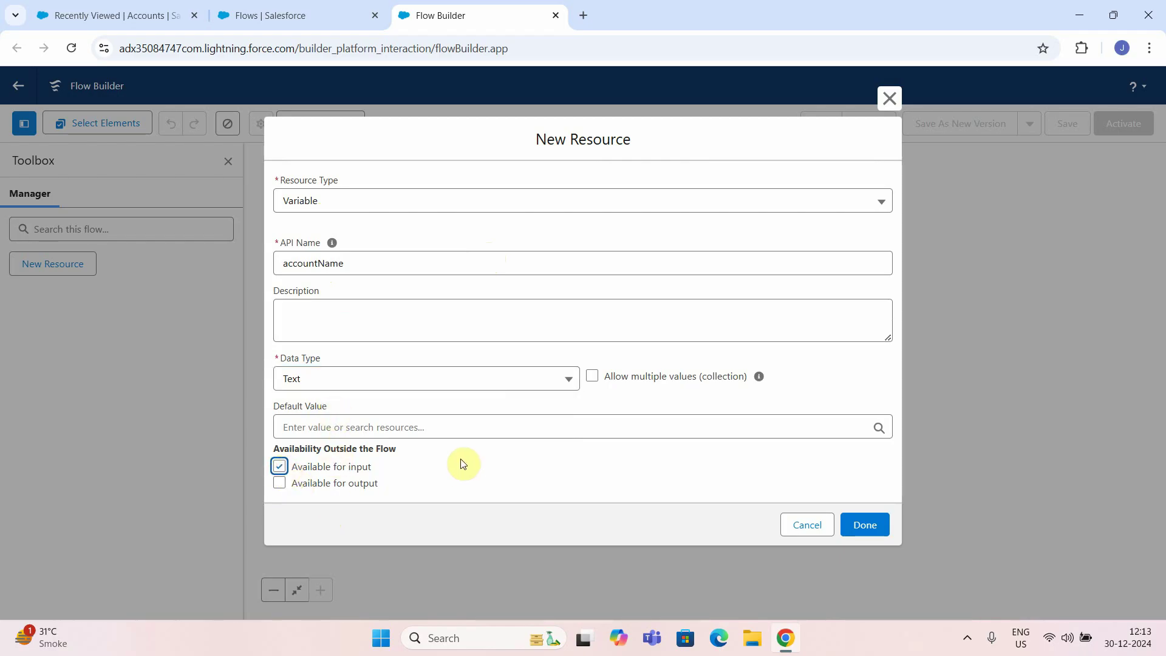
pyautogui.click(875, 523)
# Start a second Variable resource and give it the API name industry.
pyautogui.click(67, 264)
pyautogui.click(328, 283)
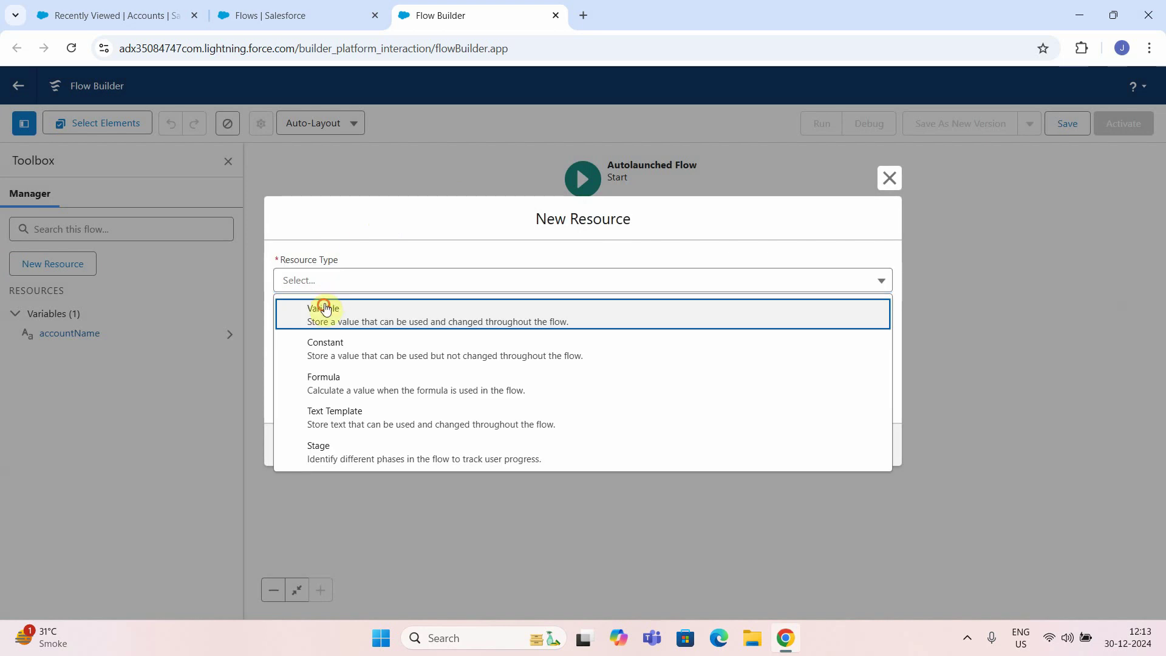
pyautogui.click(331, 300)
pyautogui.click(315, 306)
pyautogui.write('ind')
pyautogui.write('s')
pyautogui.press('BackSpace')
pyautogui.write('ustry')
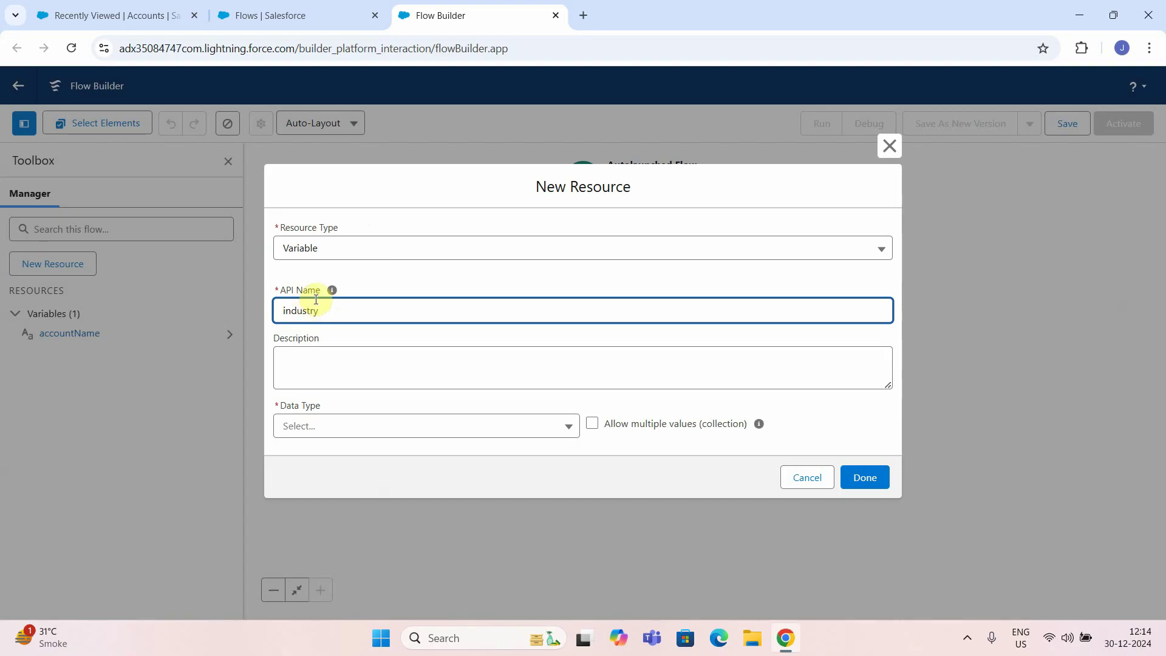
# Set the industry variable's data type to Text, make it available for input, and finish it.
pyautogui.click(363, 427)
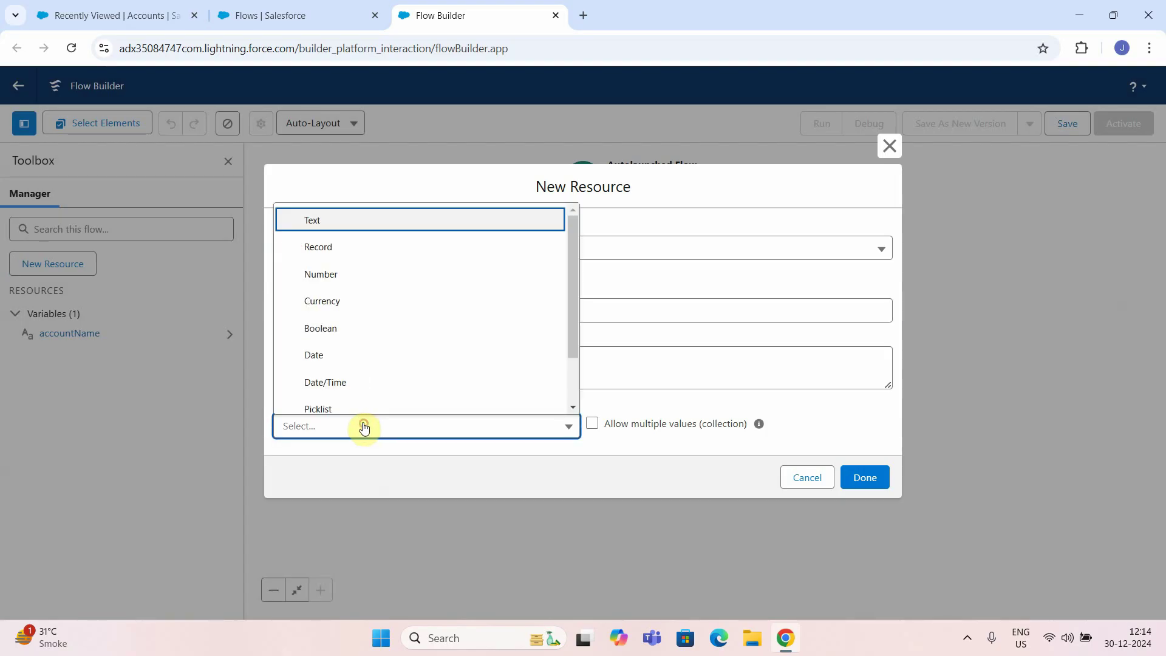
pyautogui.click(312, 221)
pyautogui.click(280, 466)
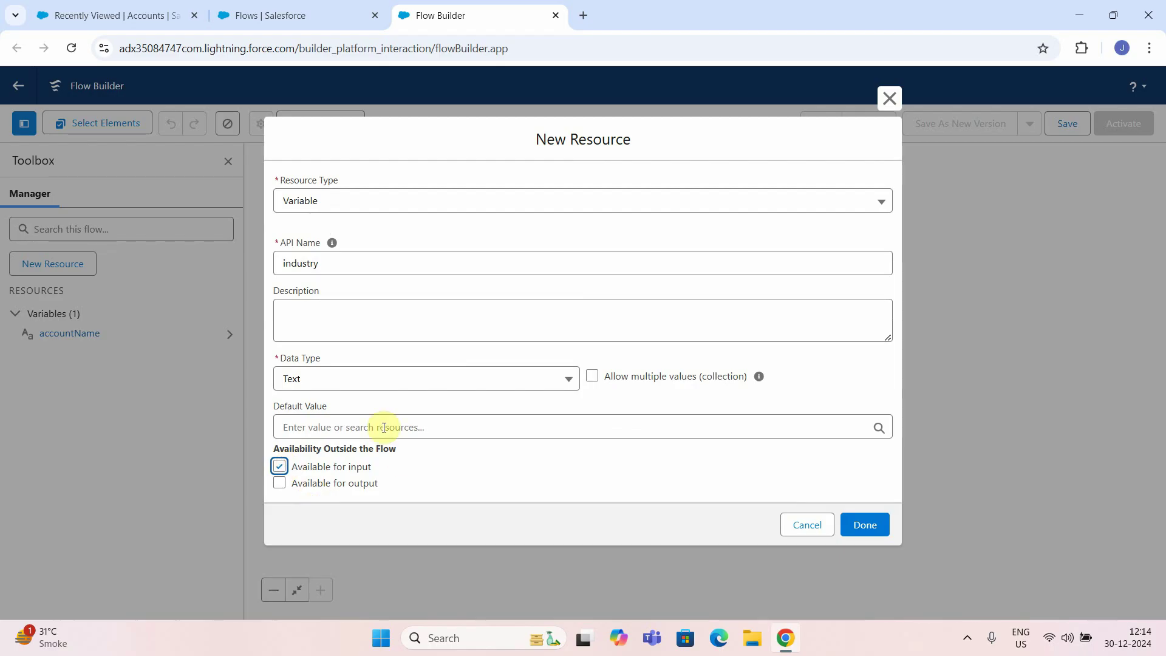
pyautogui.click(851, 525)
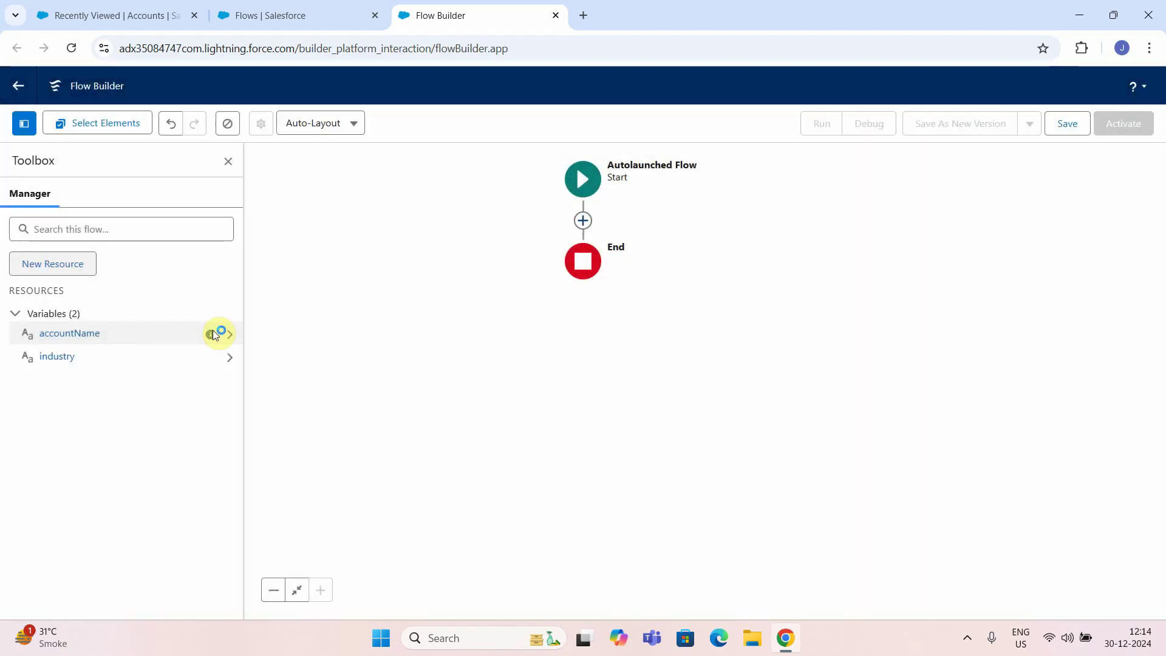
# Start a third Variable resource and give it the API name phone.
pyautogui.click(78, 263)
pyautogui.click(423, 283)
pyautogui.click(337, 322)
pyautogui.click(309, 308)
pyautogui.write('phon')
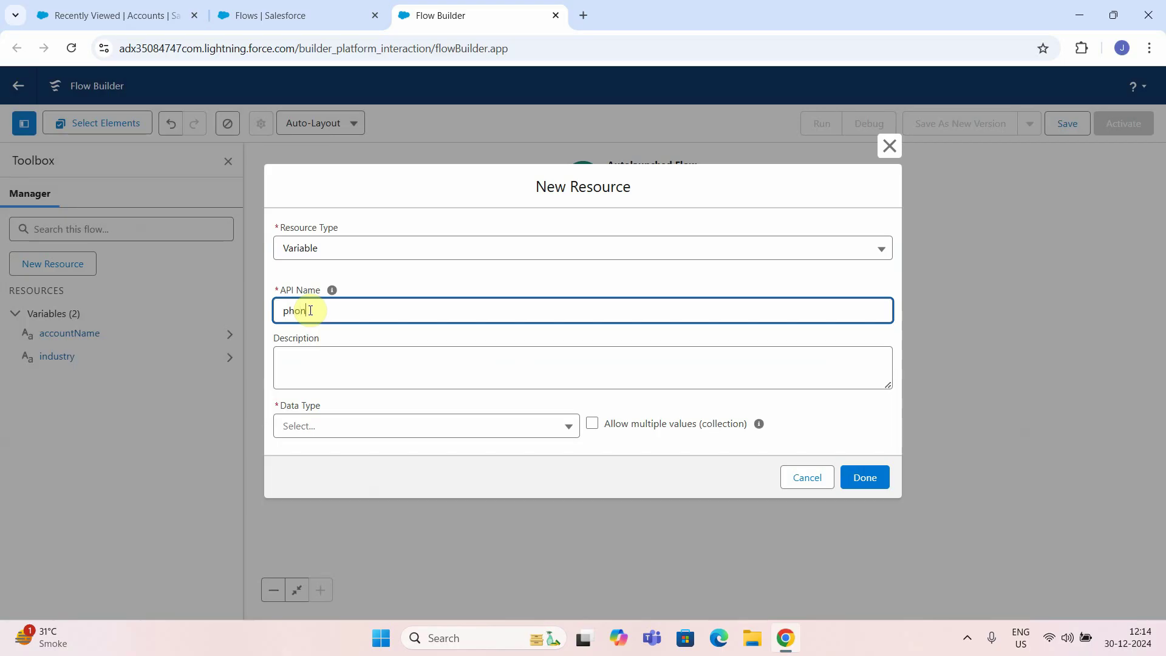
pyautogui.write('e')
# Set the phone variable's data type to Text, make it available for input, and finish it.
pyautogui.click(328, 427)
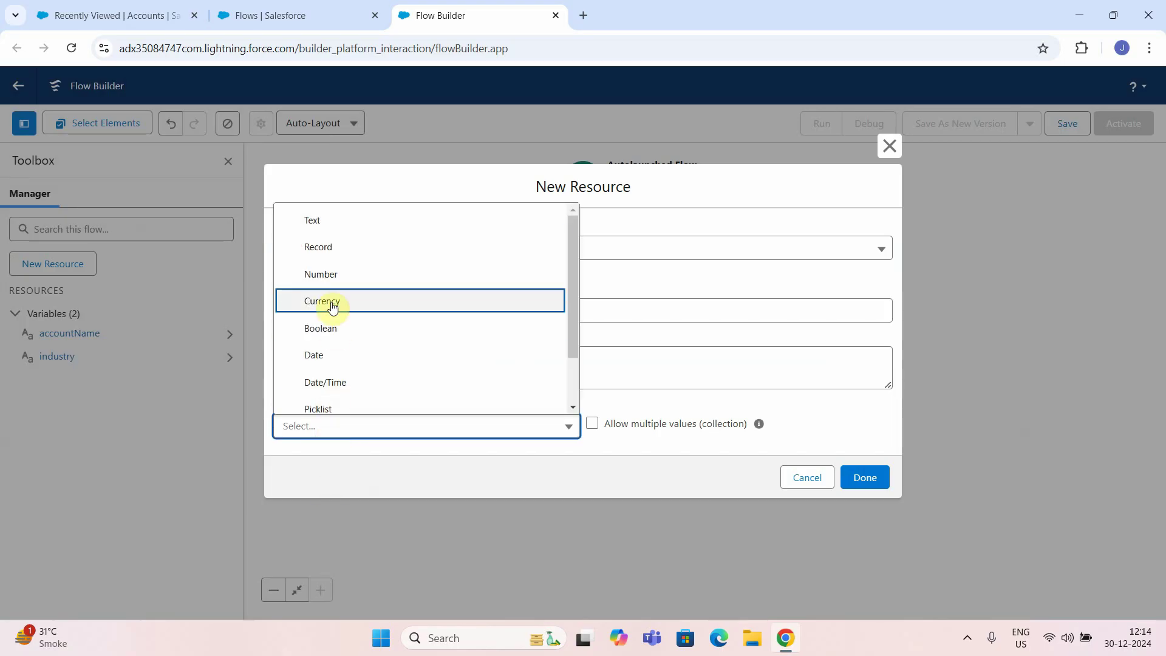
pyautogui.click(320, 224)
pyautogui.click(279, 465)
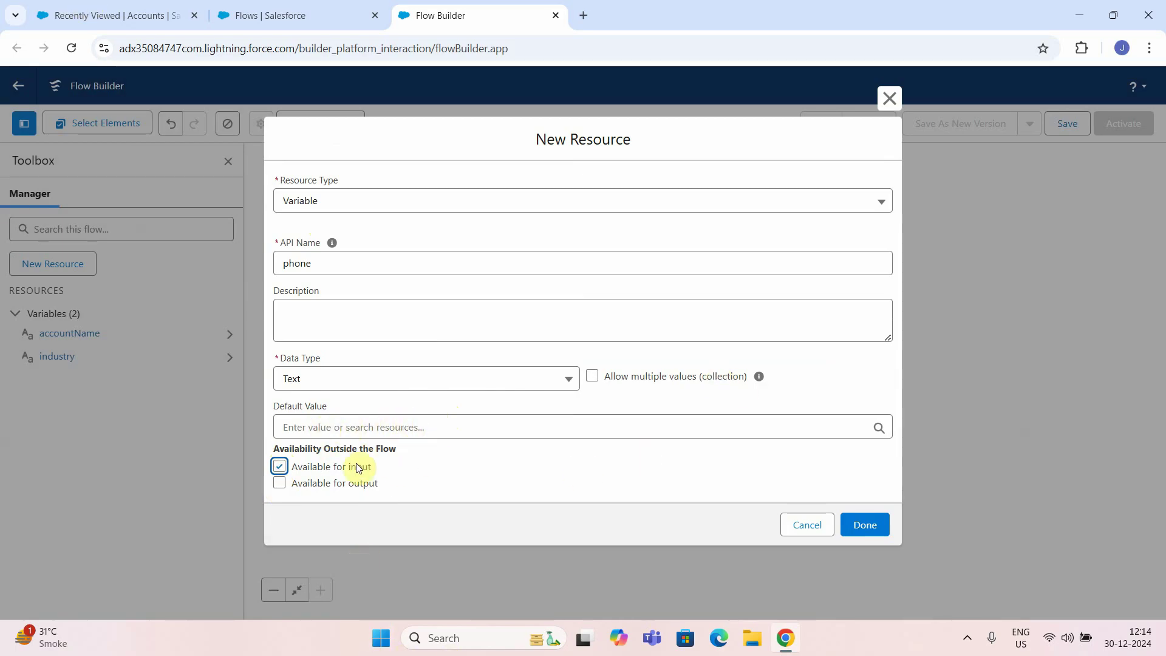
pyautogui.click(392, 495)
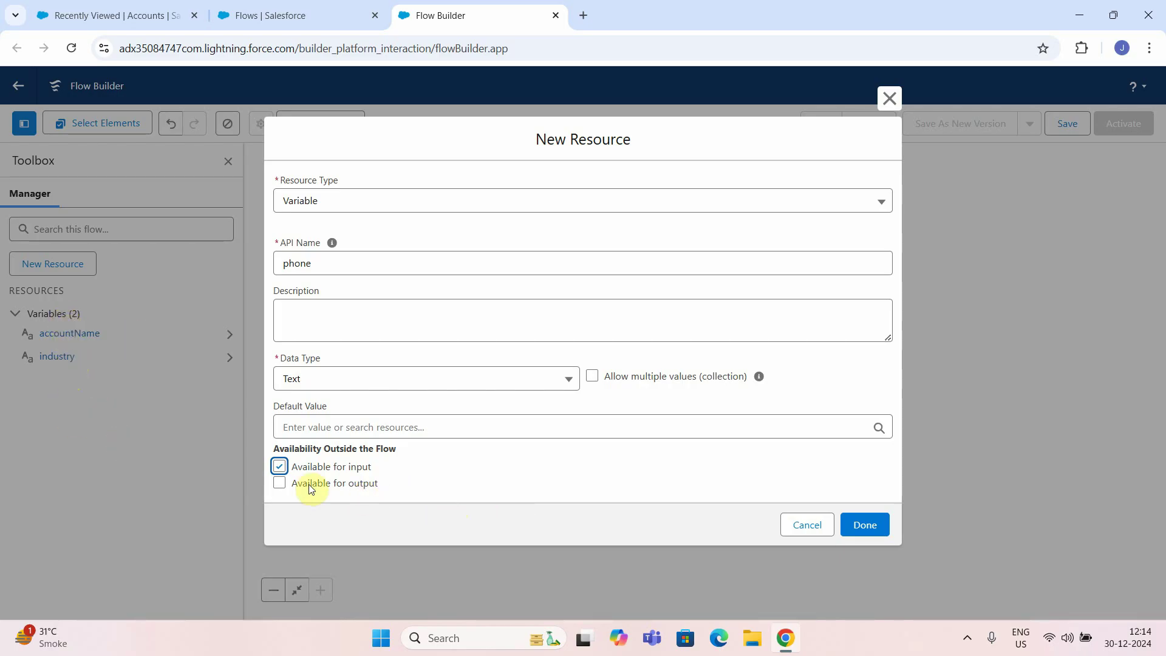
pyautogui.click(433, 491)
pyautogui.click(875, 526)
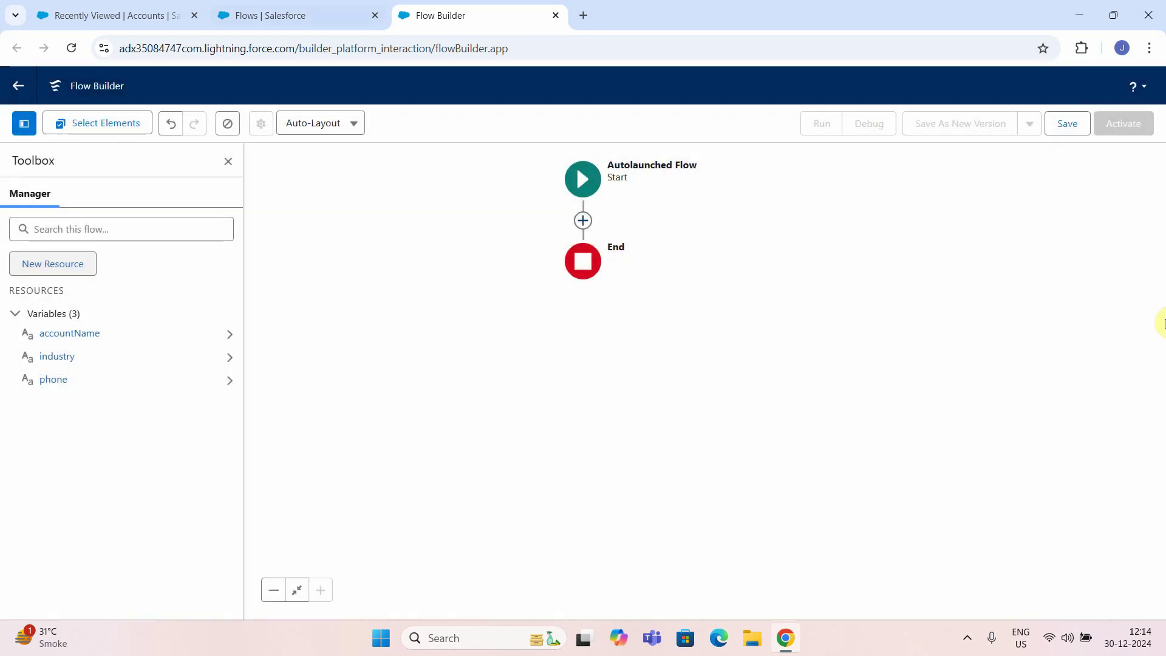
# Add a Create Records element between Start and End and label it Create Account Record.
pyautogui.click(583, 221)
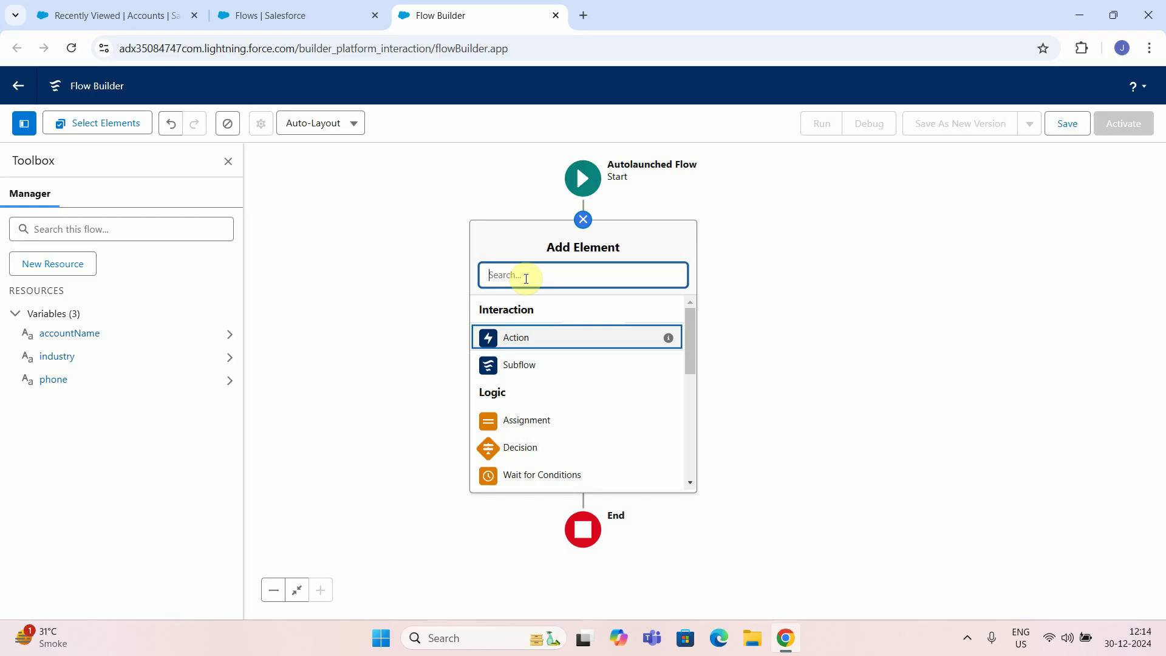
pyautogui.write('cre')
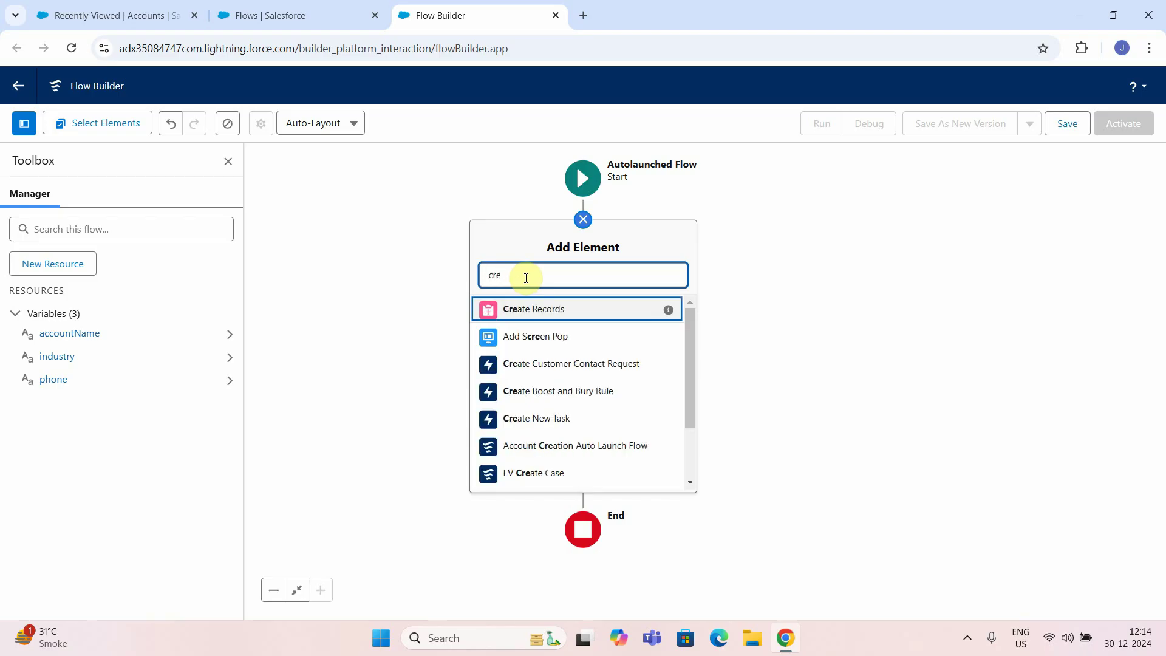
pyautogui.click(537, 309)
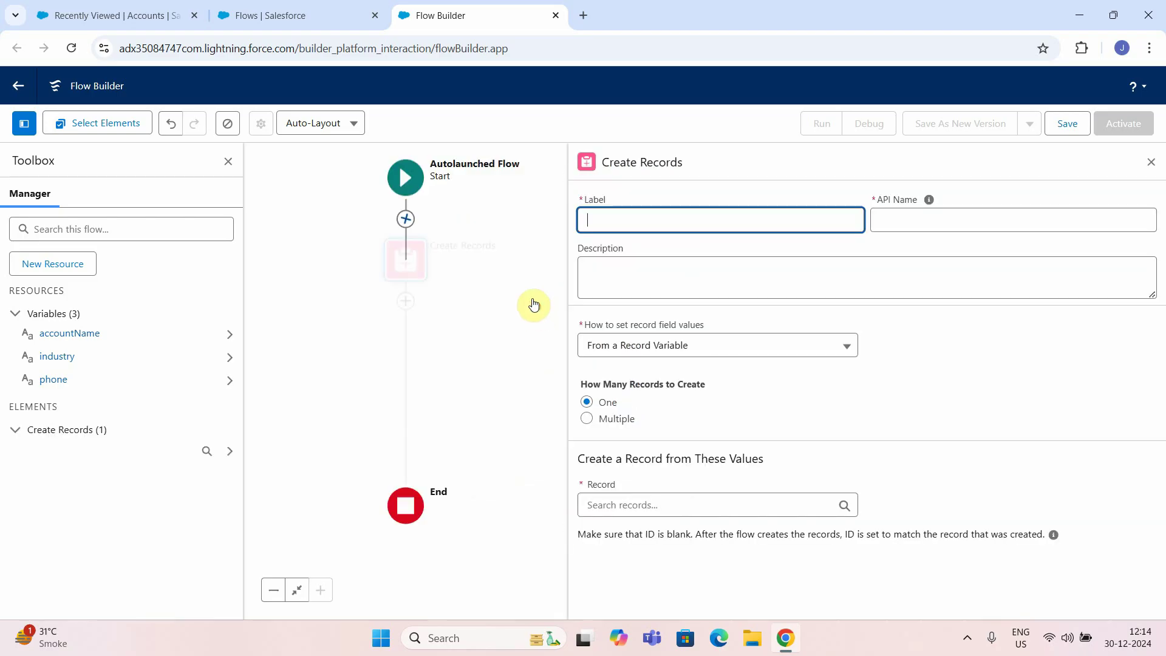
pyautogui.write('Create Account Record')
# Set the record field values manually for the Account object and assign the accountName variable to the Account Name field.
pyautogui.click(702, 343)
pyautogui.click(648, 371)
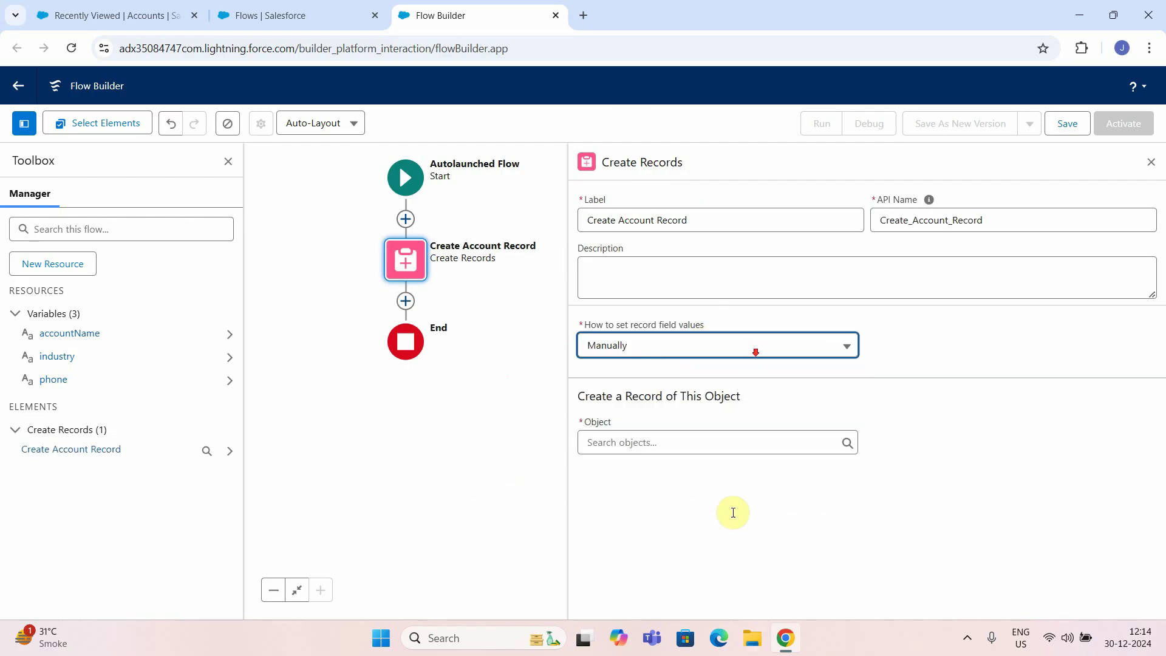
pyautogui.click(650, 442)
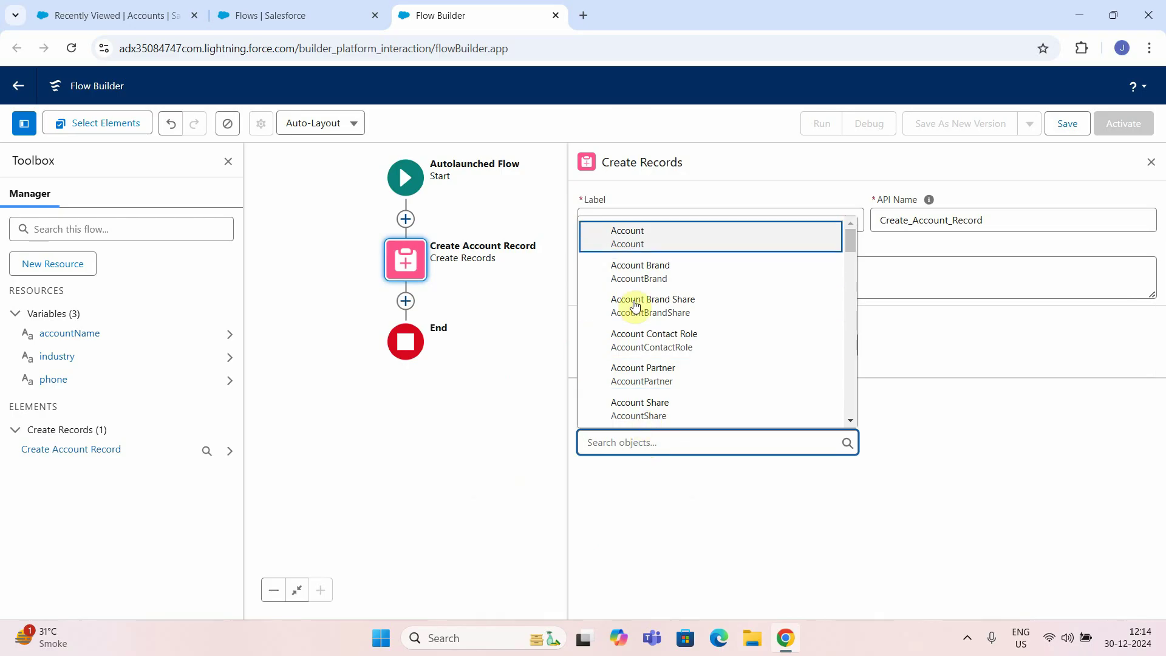
pyautogui.click(632, 240)
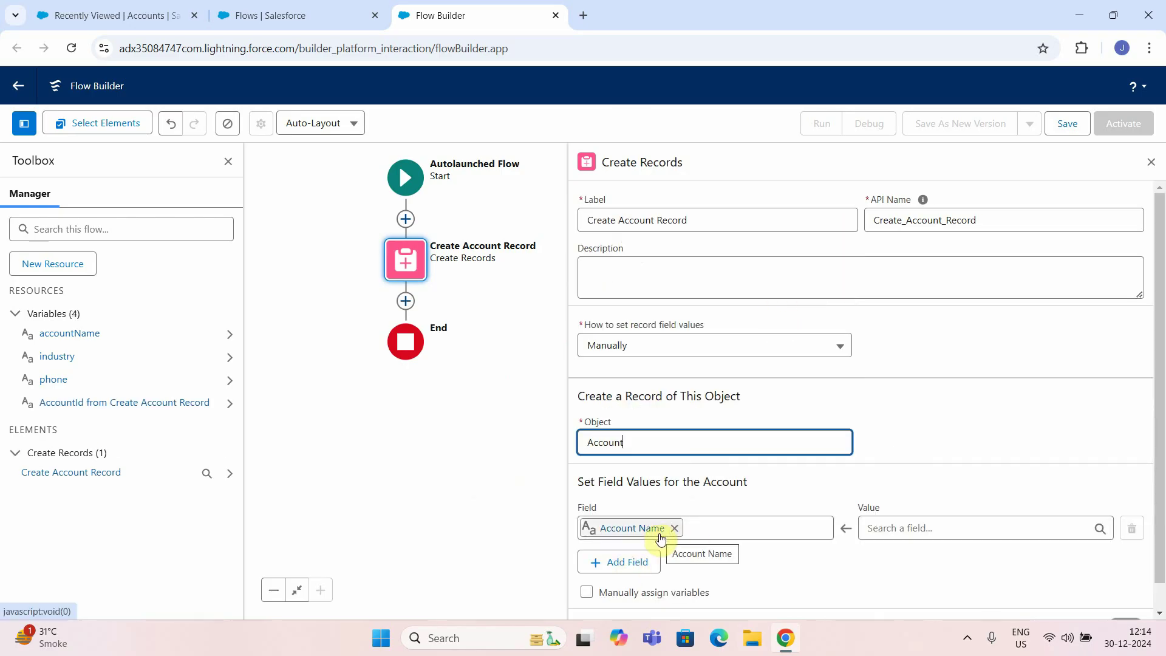
pyautogui.click(936, 528)
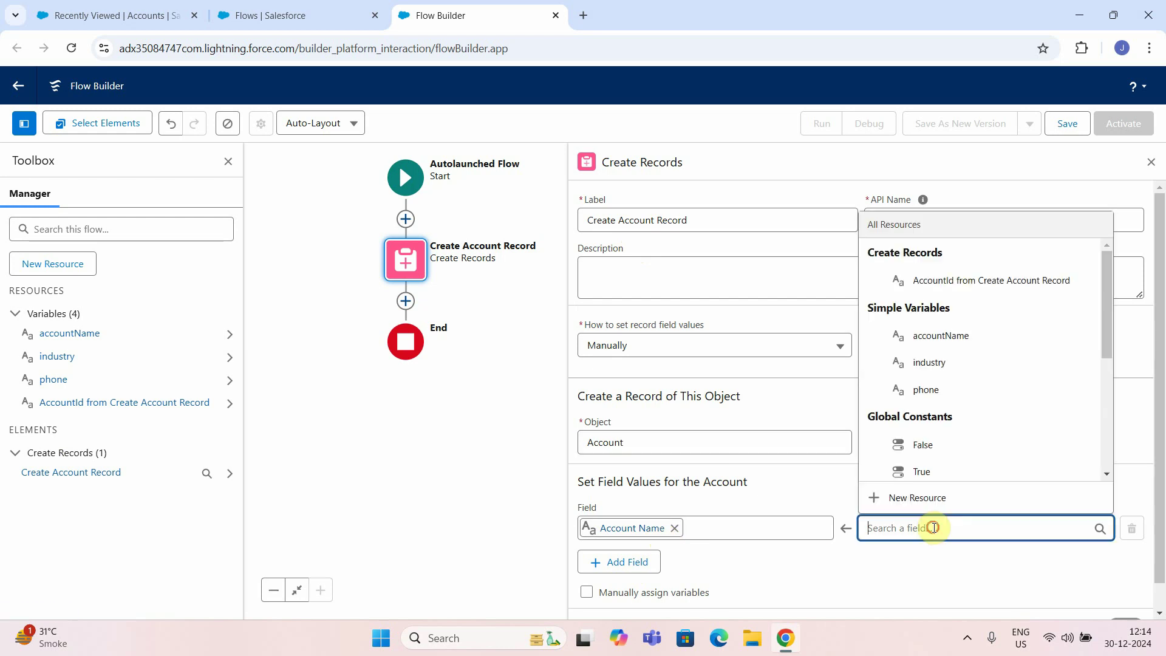
pyautogui.click(926, 338)
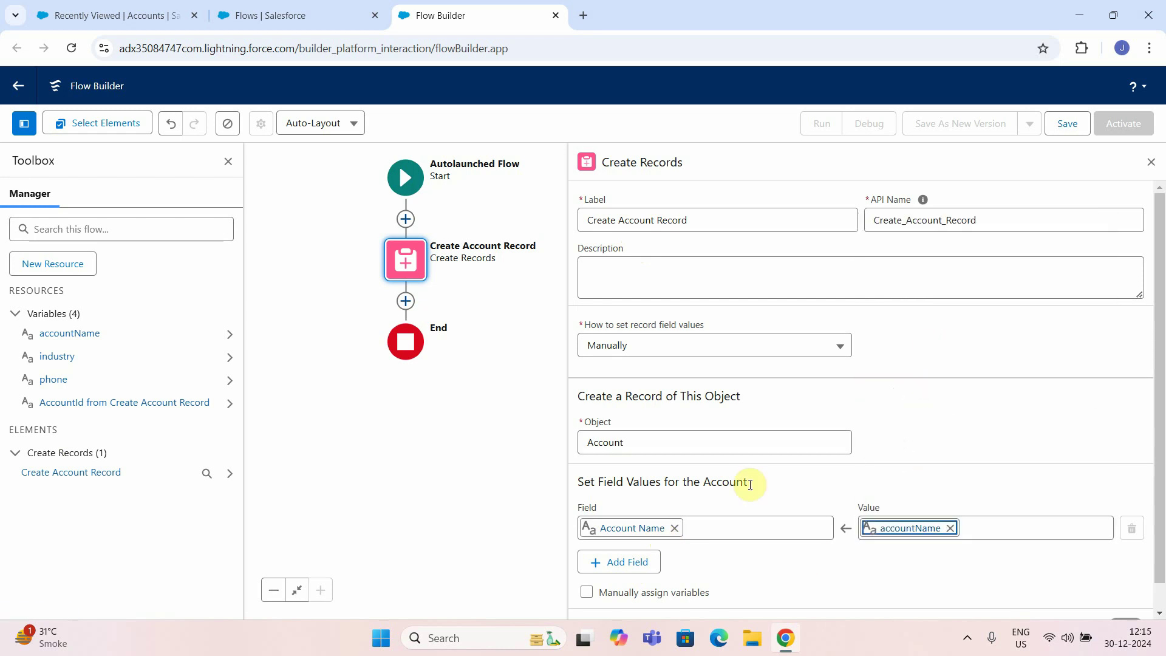
# Add the Industry field to the Account field values and assign the industry variable to it.
pyautogui.click(623, 562)
pyautogui.click(640, 500)
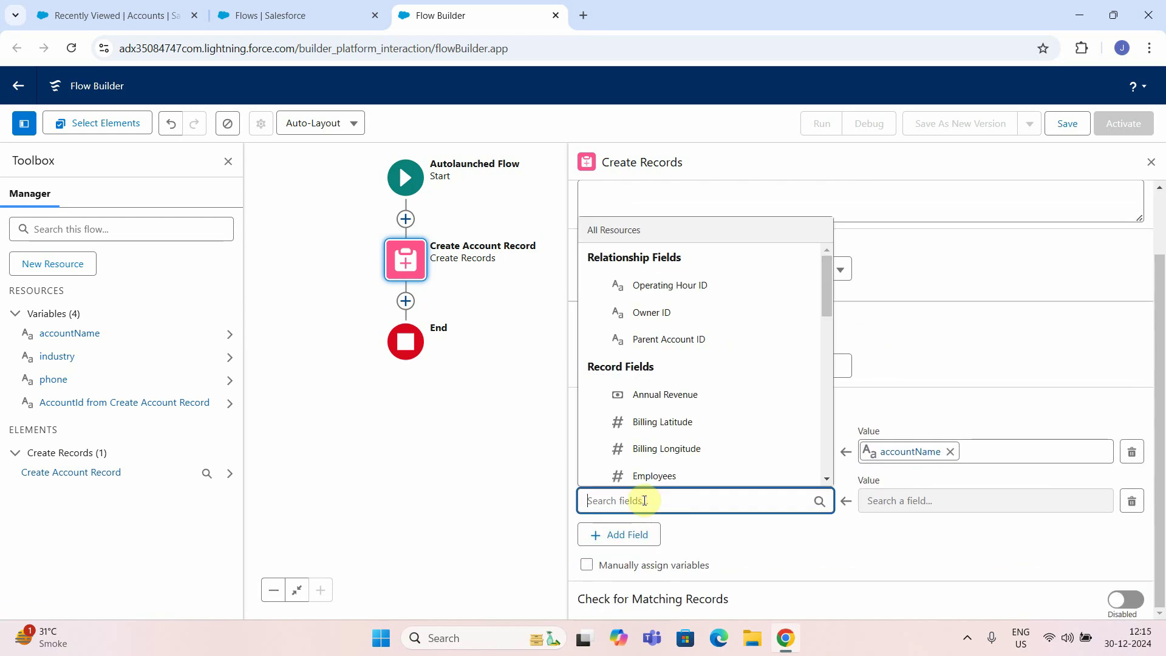
pyautogui.scroll(-3, 663, 425)
pyautogui.write('ind')
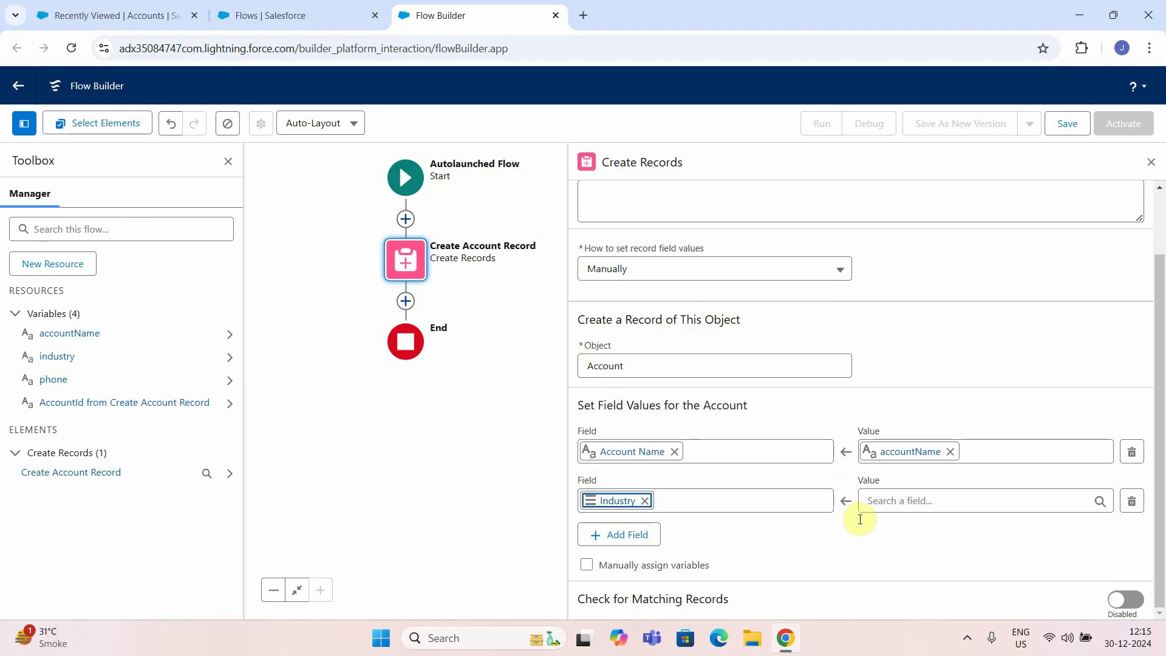
pyautogui.click(875, 500)
pyautogui.scroll(-5, 929, 367)
pyautogui.scroll(-8, 929, 364)
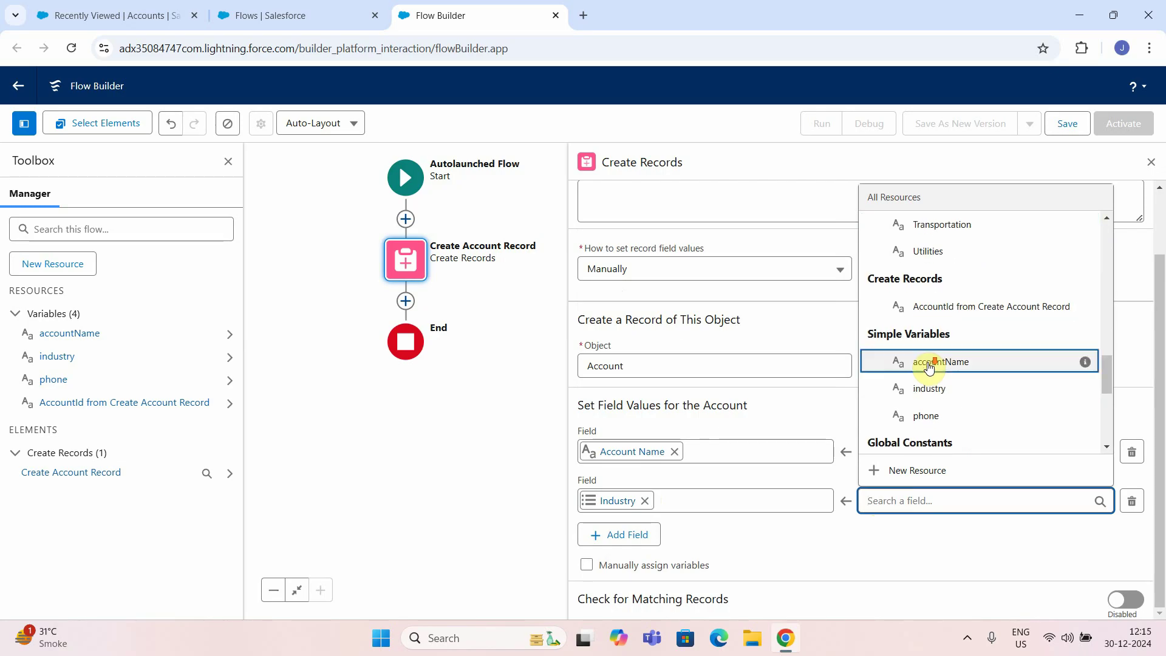
pyautogui.scroll(3, 929, 334)
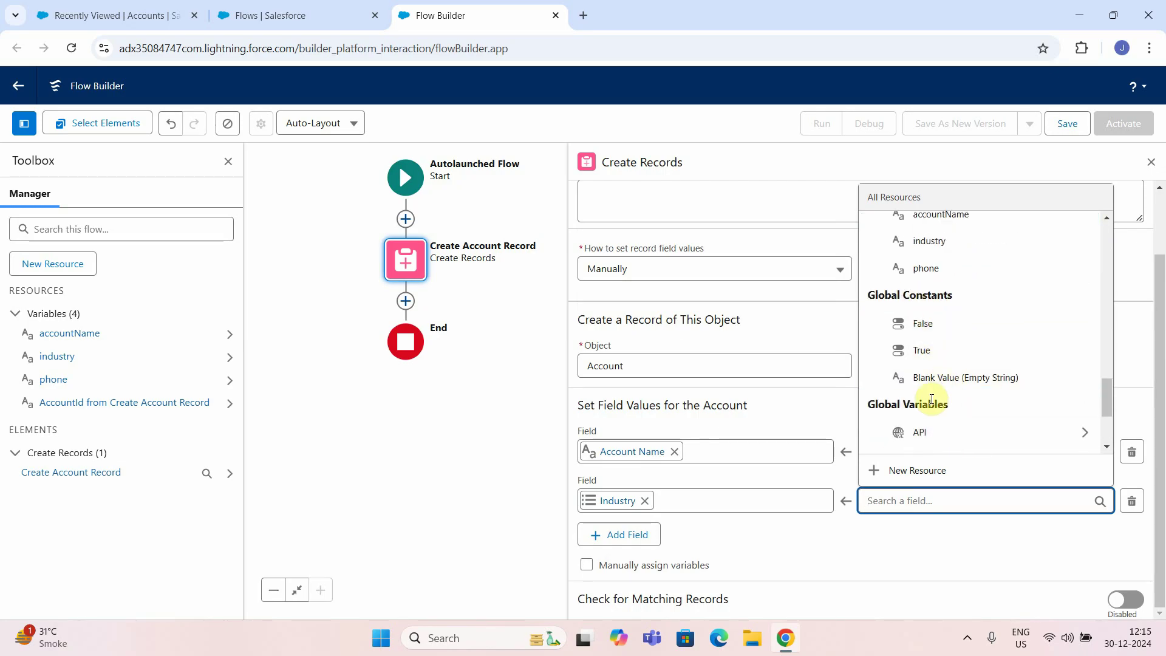
pyautogui.scroll(-1, 908, 396)
pyautogui.scroll(3, 919, 399)
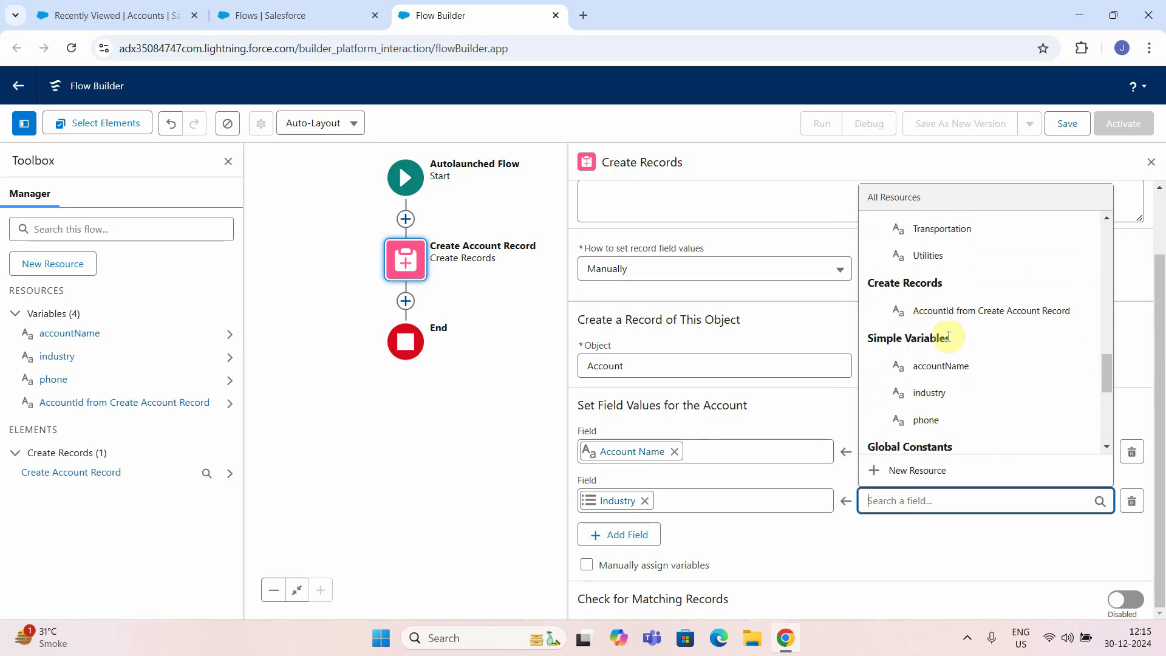
pyautogui.click(928, 395)
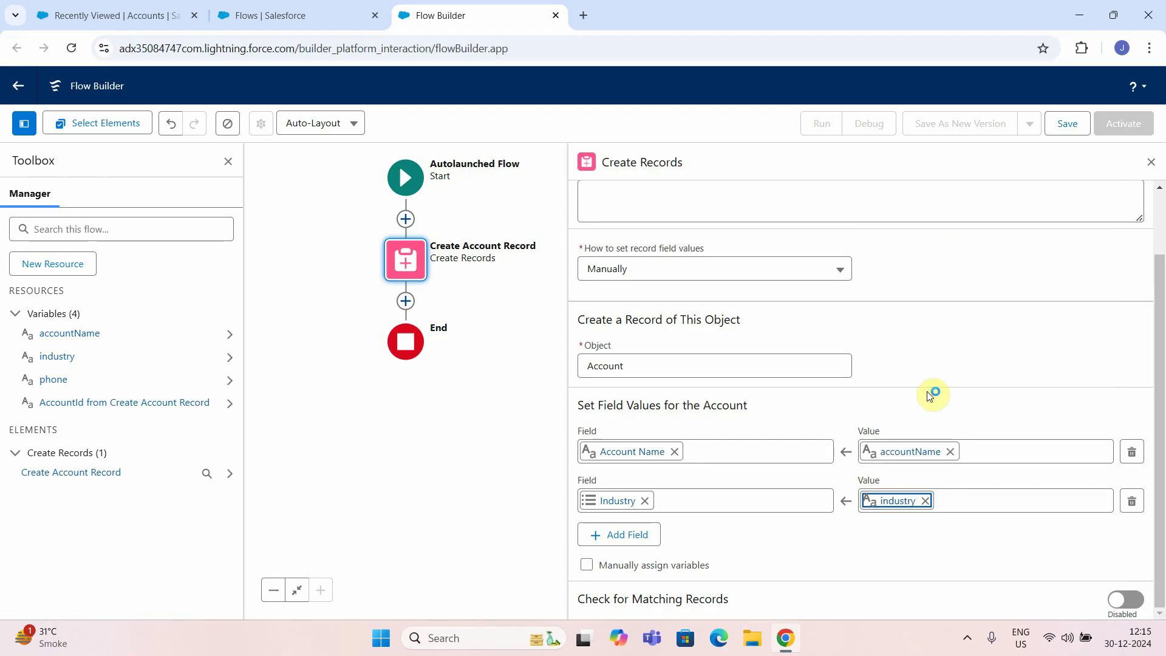
# Add the Account Phone field to the Account field values and assign the phone variable to it.
pyautogui.click(624, 535)
pyautogui.click(623, 544)
pyautogui.write('ph')
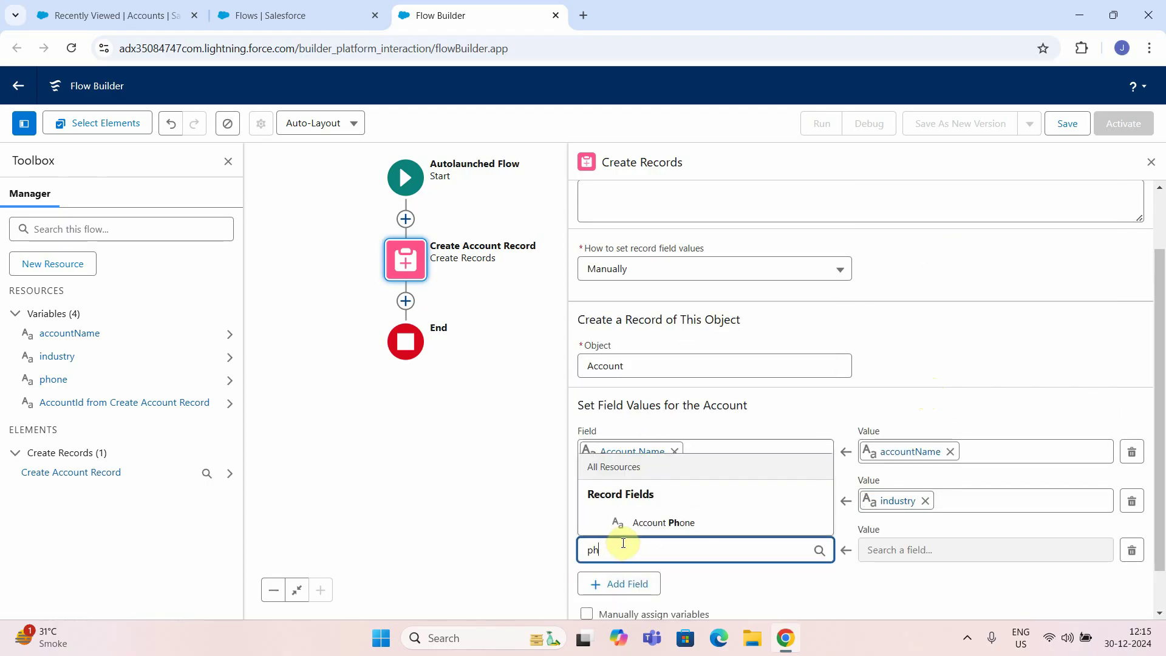
pyautogui.write('on')
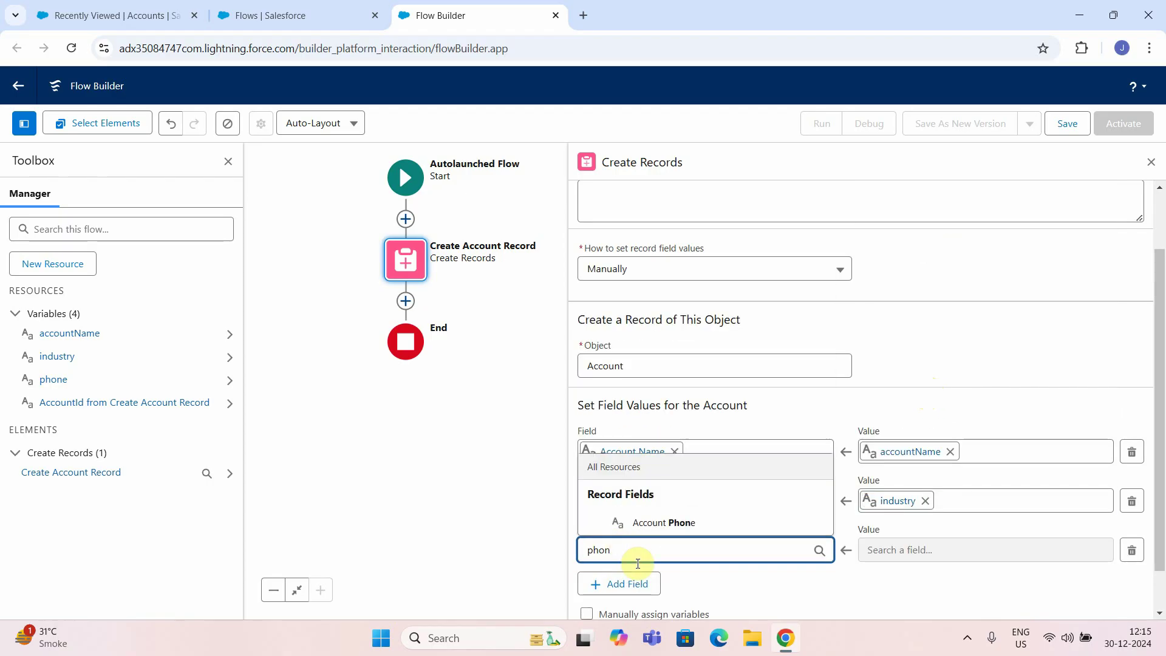
pyautogui.click(658, 523)
pyautogui.scroll(-1, 850, 522)
pyautogui.click(897, 498)
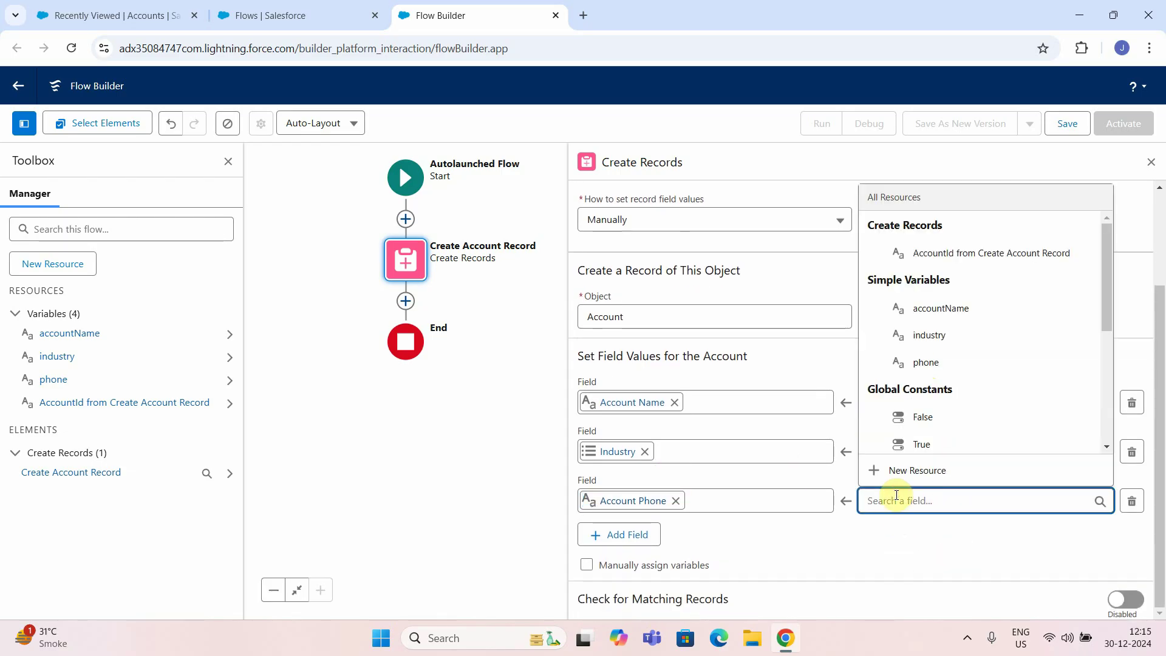
pyautogui.click(930, 364)
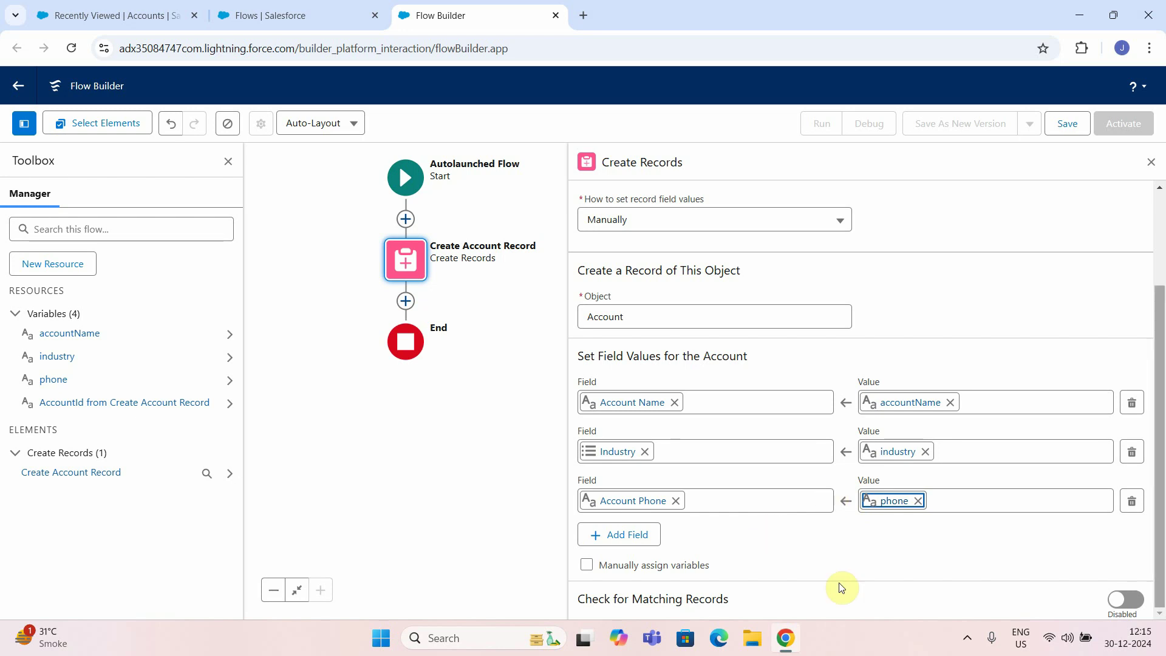
# Start saving the flow and give it the label Account Creation Auto Launch Flow.
pyautogui.click(1064, 125)
pyautogui.click(370, 293)
pyautogui.write('Account Creatio')
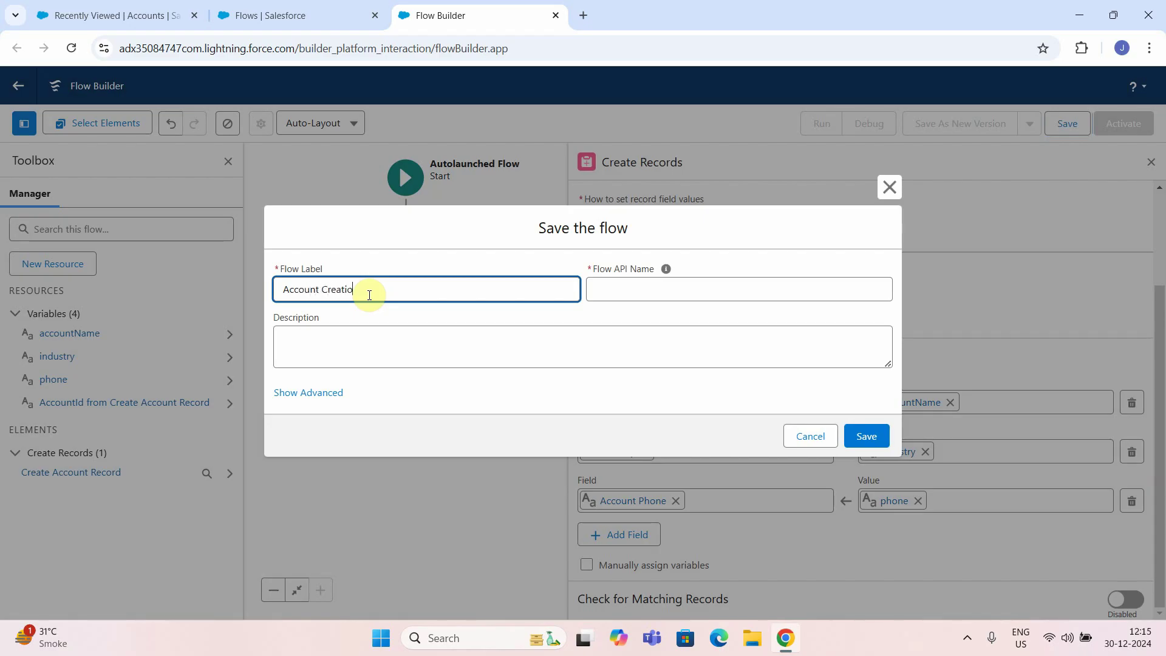
pyautogui.write('n Auto Launch Flow')
pyautogui.click(461, 409)
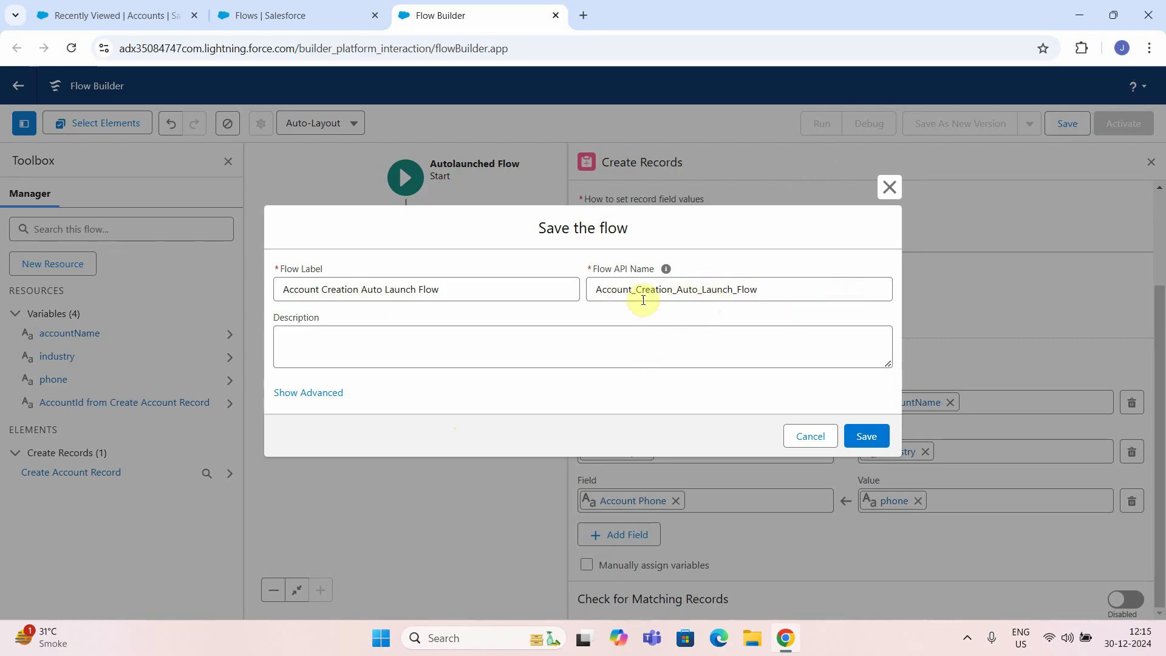
# Check the flow type in the advanced save settings and try to save the flow under its current name.
pyautogui.click(328, 392)
pyautogui.scroll(-2, 467, 340)
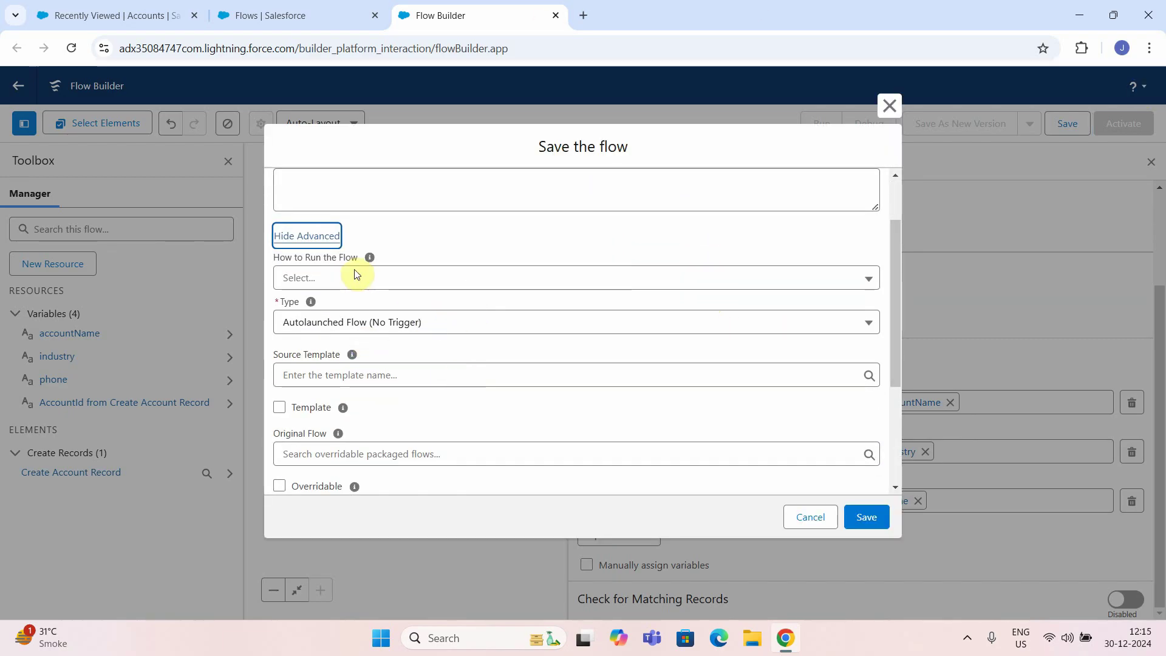
pyautogui.click(379, 324)
pyautogui.click(379, 324)
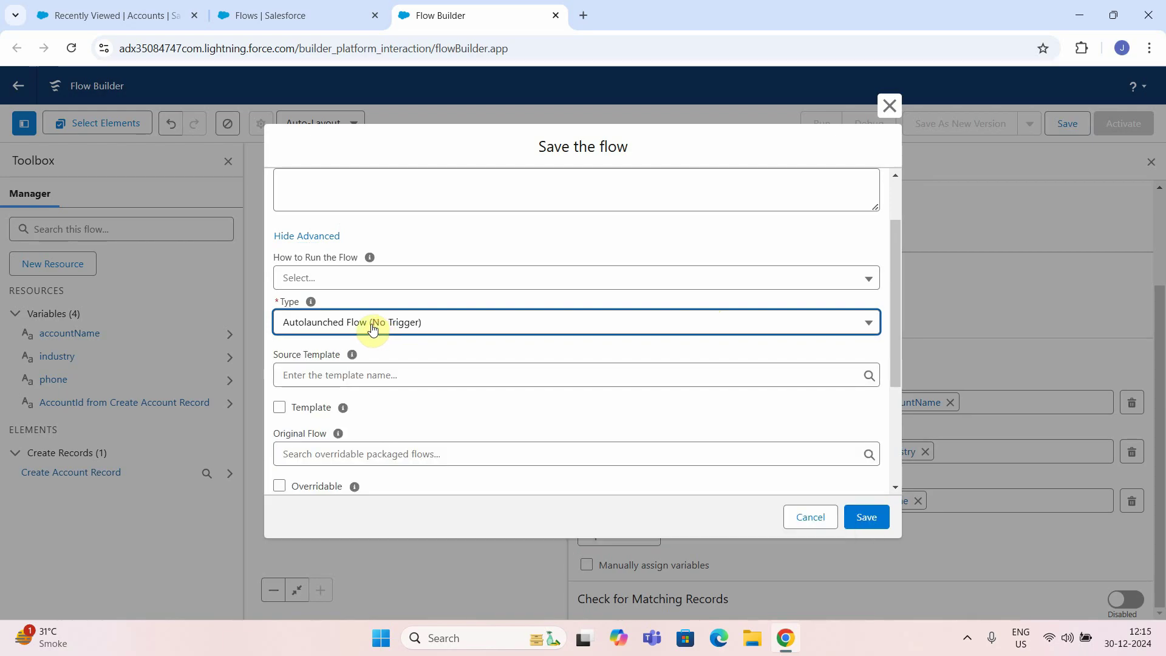
pyautogui.click(866, 519)
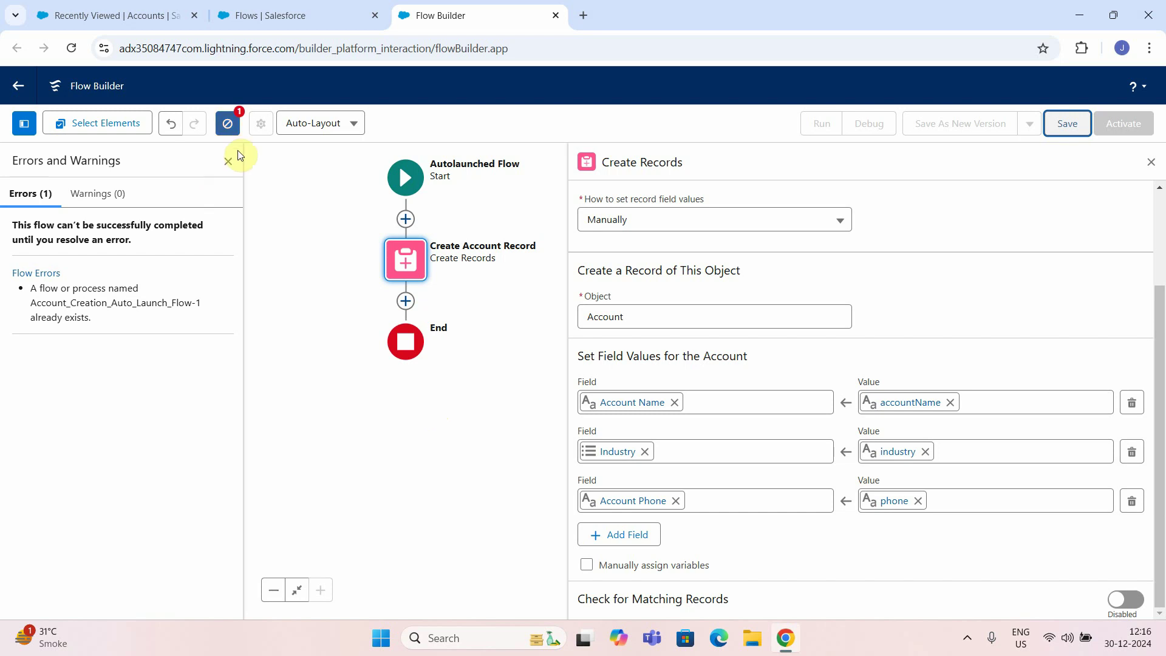
pyautogui.click(1070, 125)
pyautogui.click(873, 438)
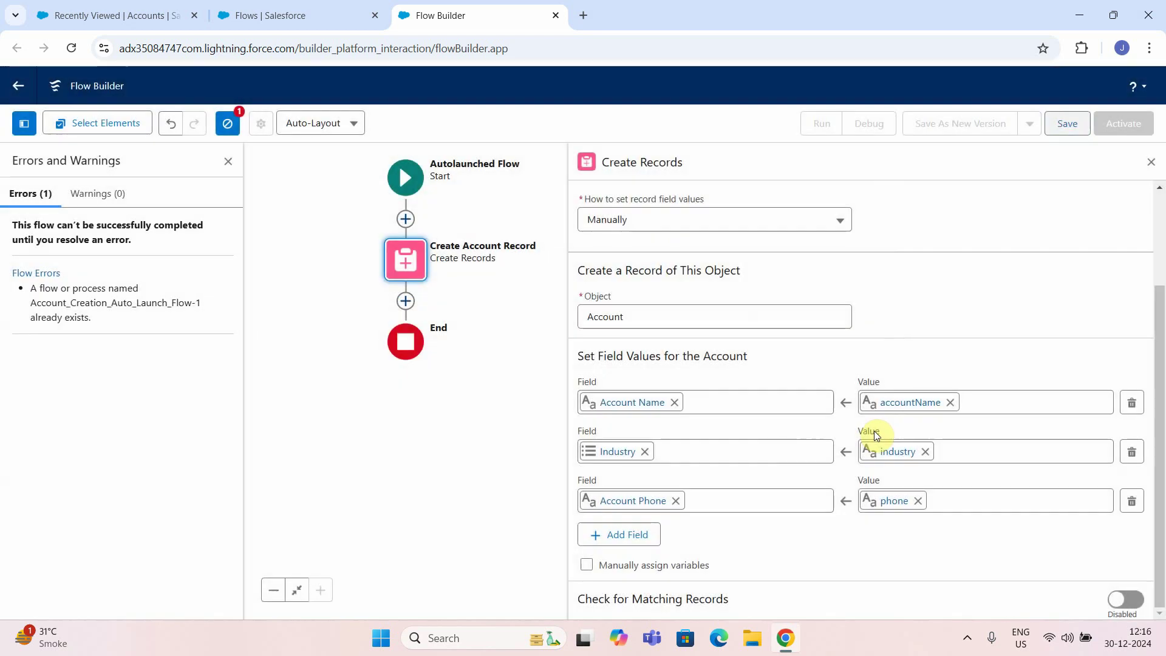
# Close the Create Records settings and display the flow's errors and warnings.
pyautogui.click(1150, 161)
pyautogui.click(223, 127)
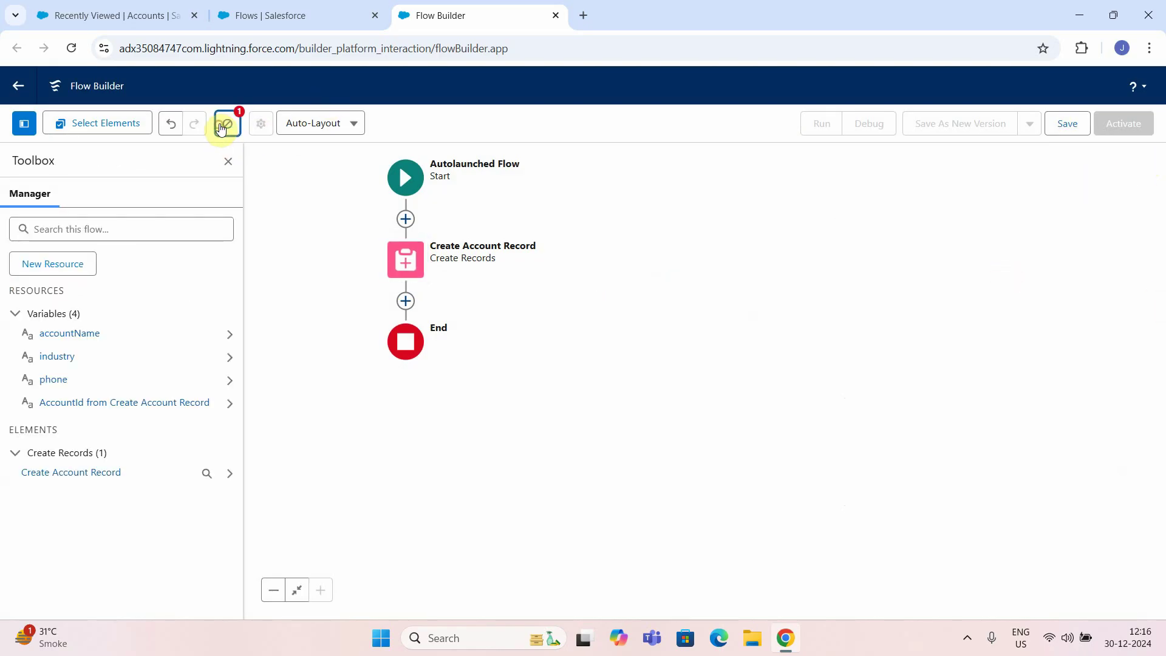
pyautogui.click(222, 126)
pyautogui.click(224, 126)
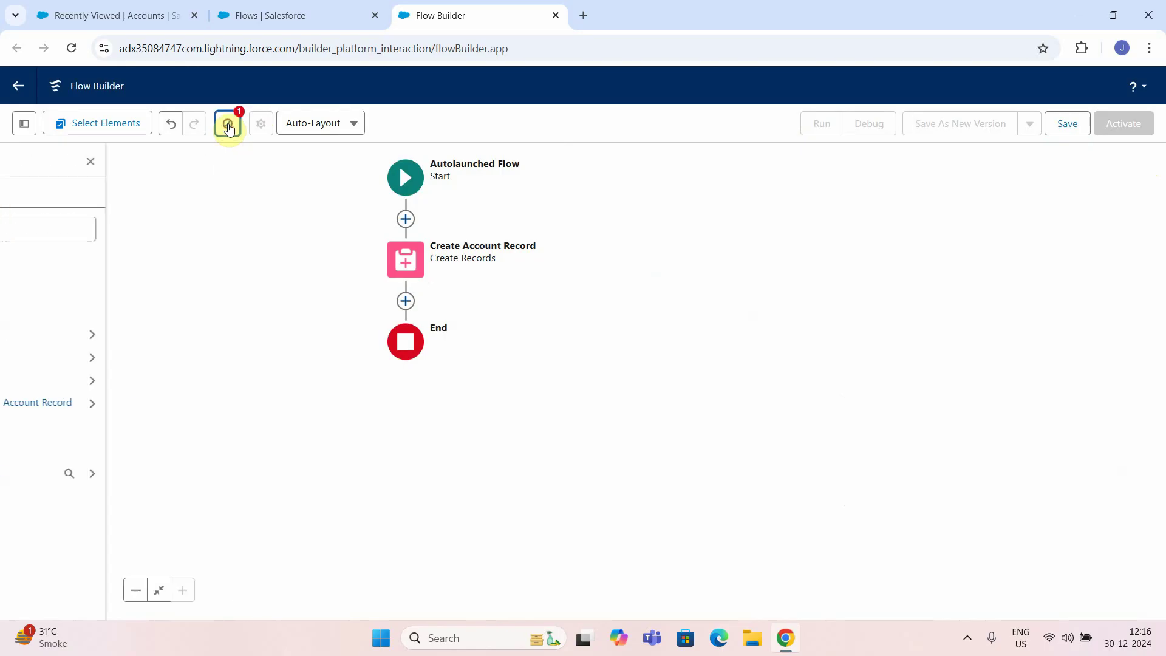
pyautogui.click(228, 127)
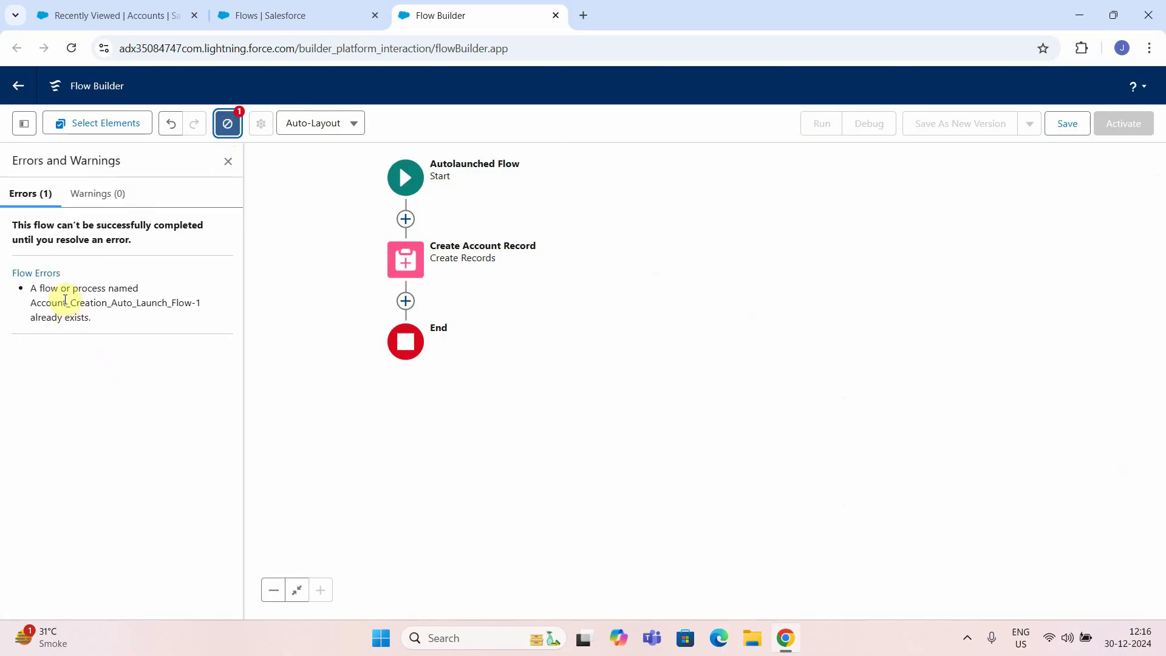
# Save the flow as Demo Account Creation Auto Launch Flow with the API name Demo_Account_Creation_Auto_Launch_Flow.
pyautogui.click(1069, 127)
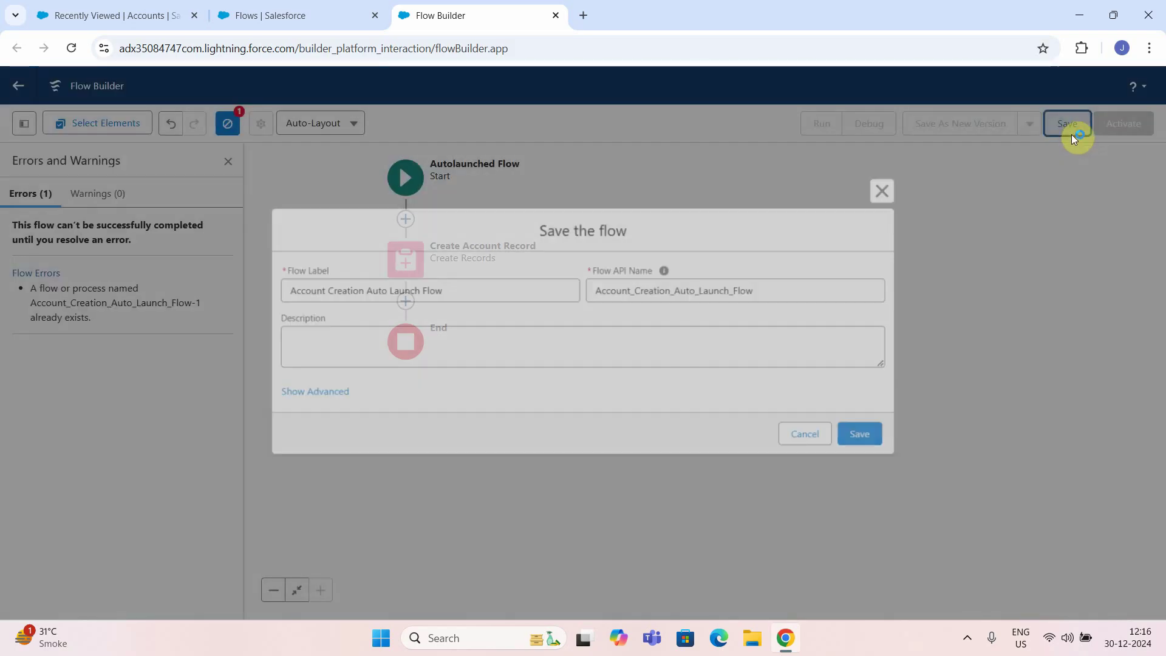
pyautogui.click(442, 290)
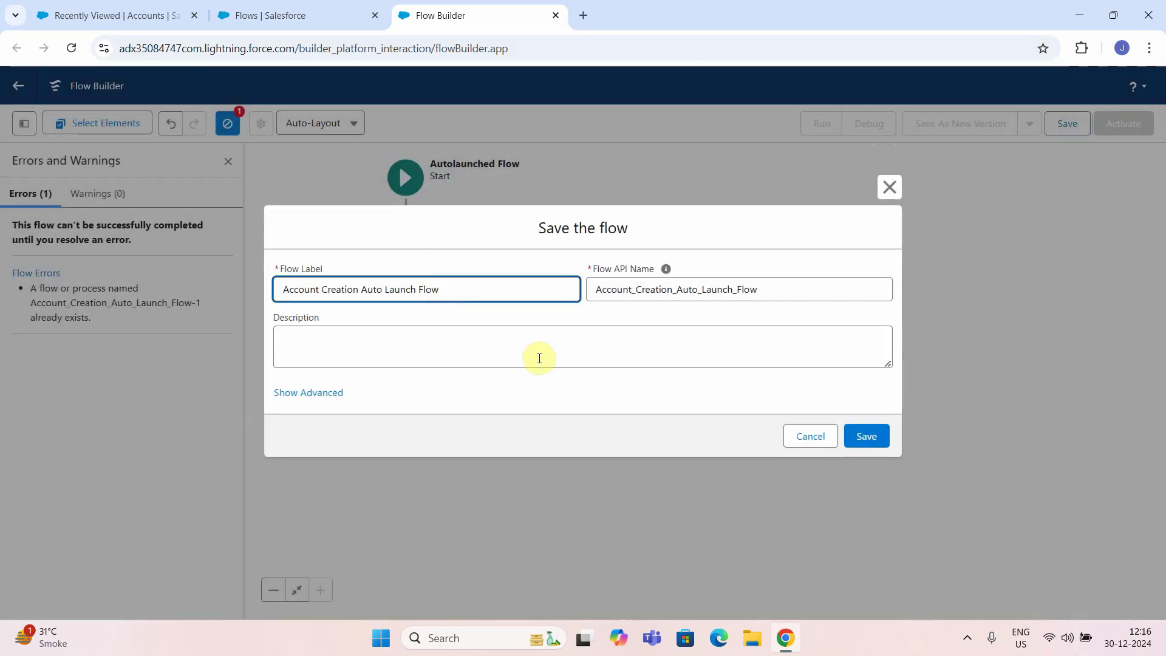
pyautogui.click(286, 304)
pyautogui.write('Demo')
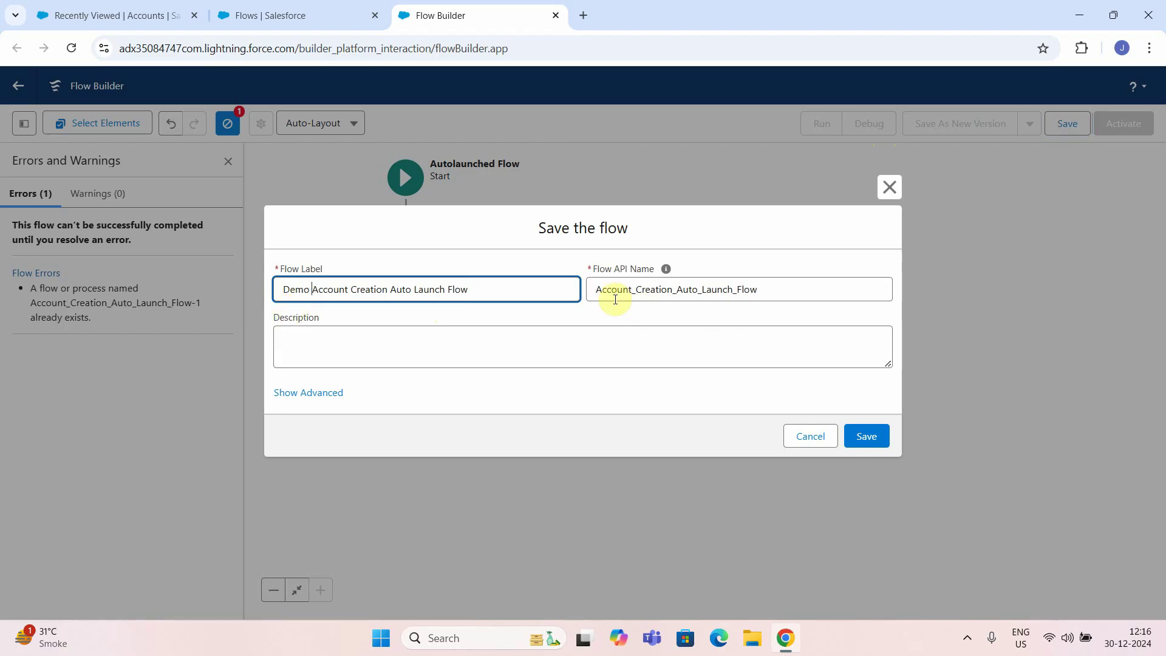
pyautogui.click(595, 290)
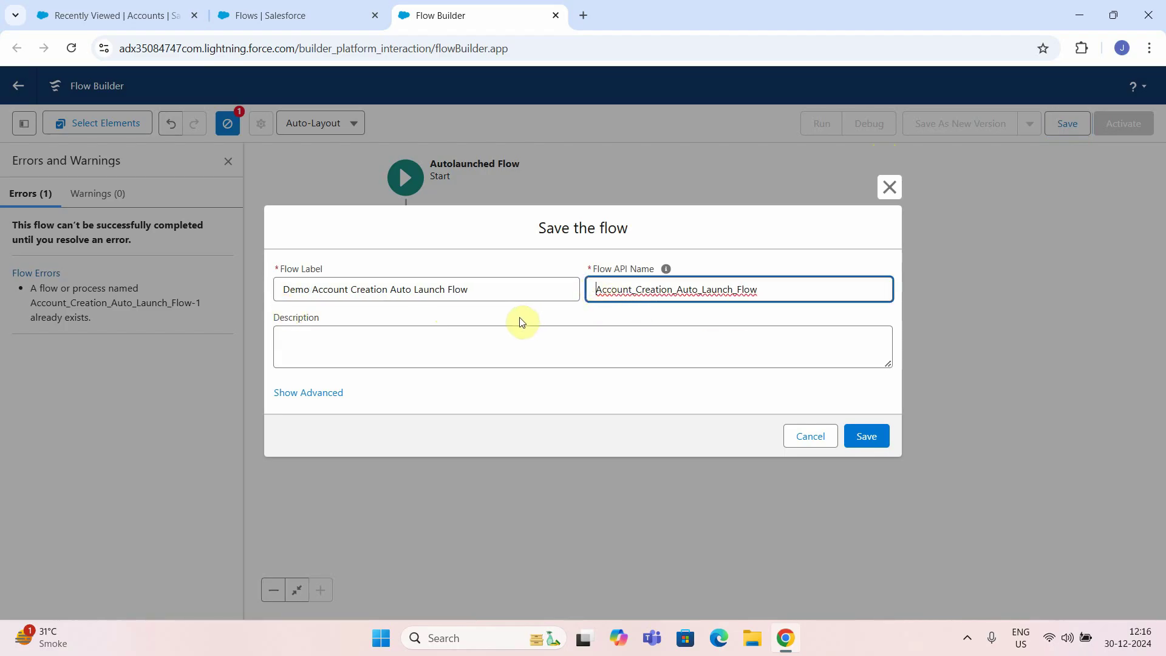
pyautogui.write('Demo_')
pyautogui.click(861, 436)
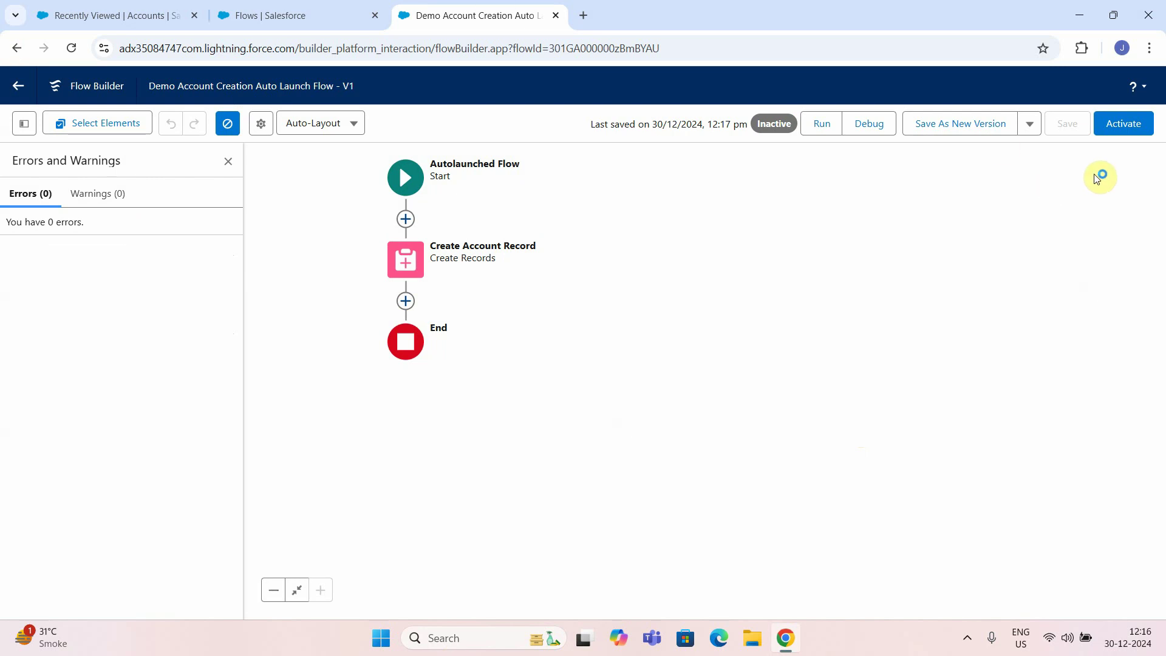
# Run the saved flow once as a test, return to the builder and activate the flow.
pyautogui.click(824, 125)
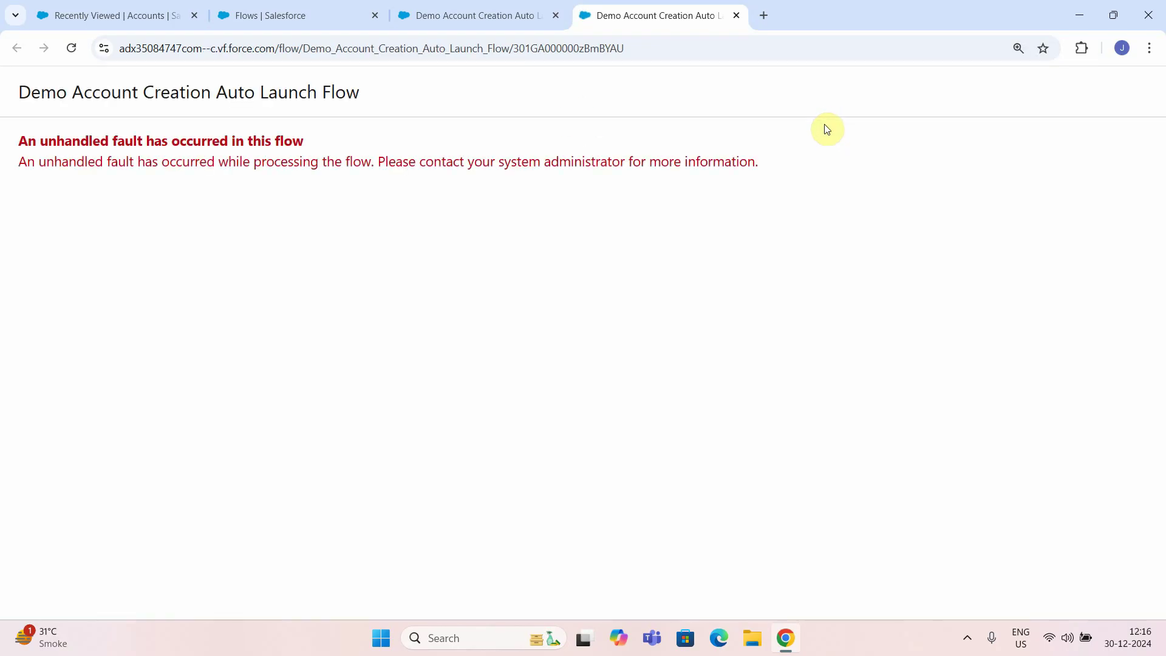
pyautogui.click(737, 16)
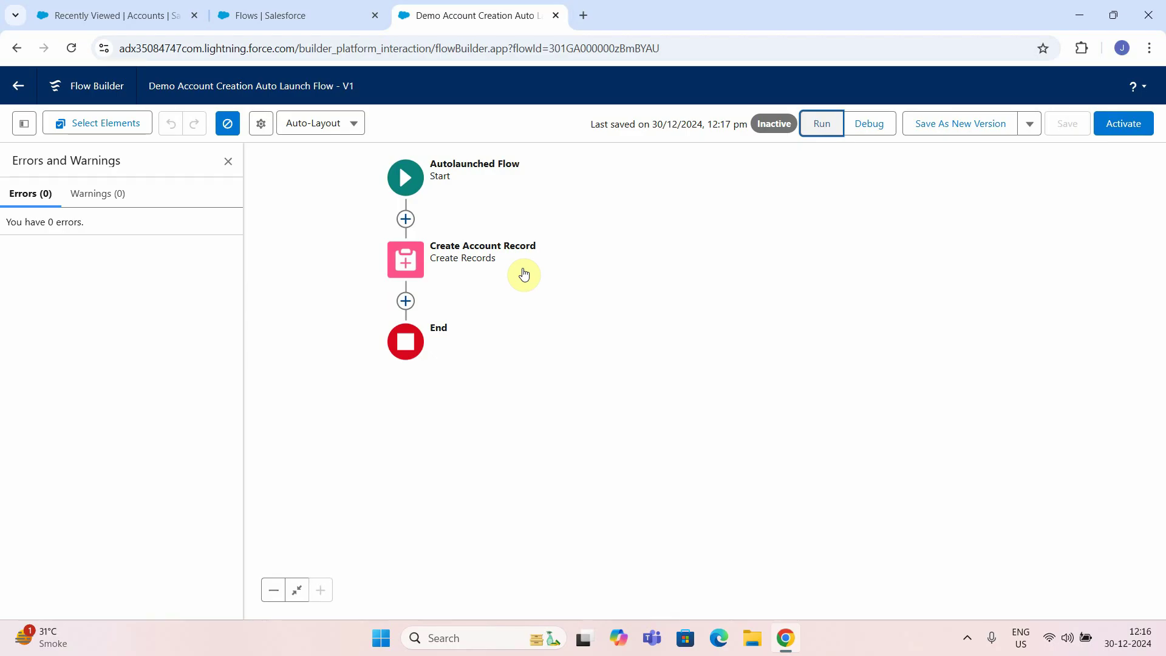
pyautogui.click(1118, 125)
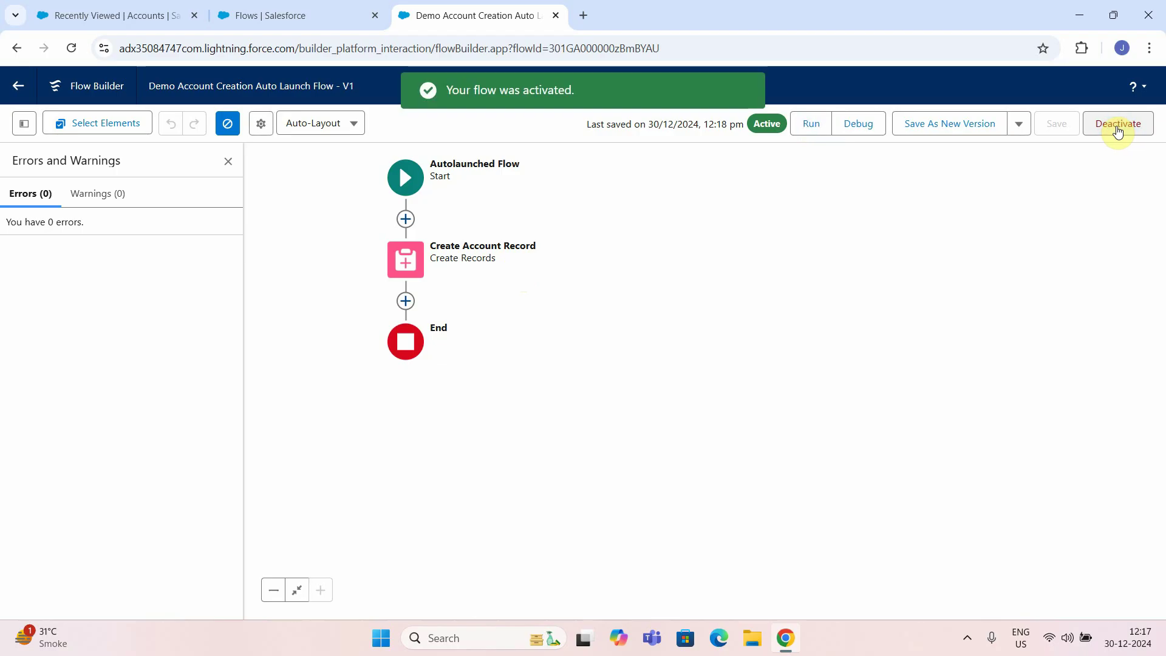
# Duplicate the flow's browser tab and go back to the Flows list in the copy.
pyautogui.rightClick(491, 17)
pyautogui.click(559, 150)
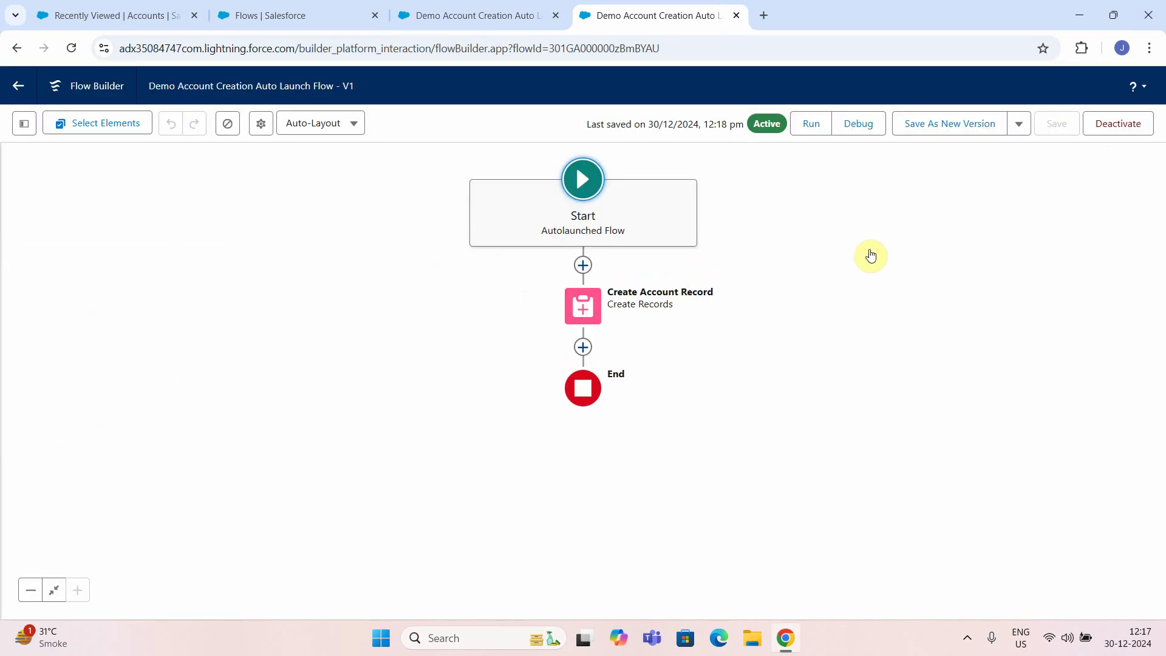
pyautogui.click(19, 90)
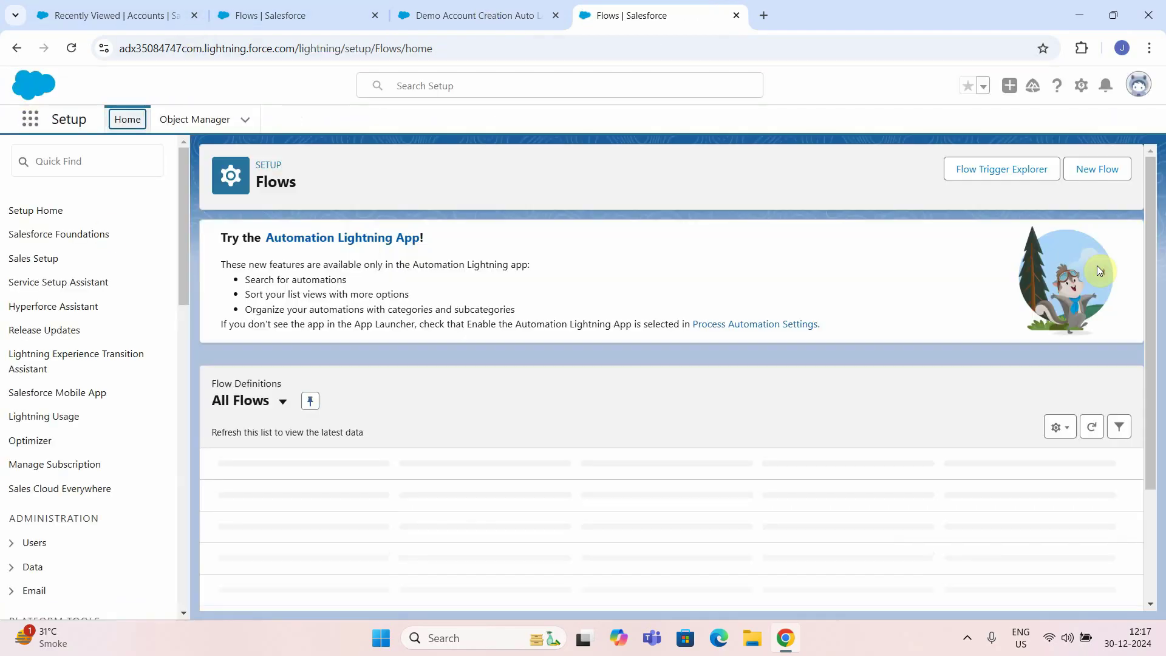
# Create a new flow from scratch with the type Screen Flow.
pyautogui.click(1108, 173)
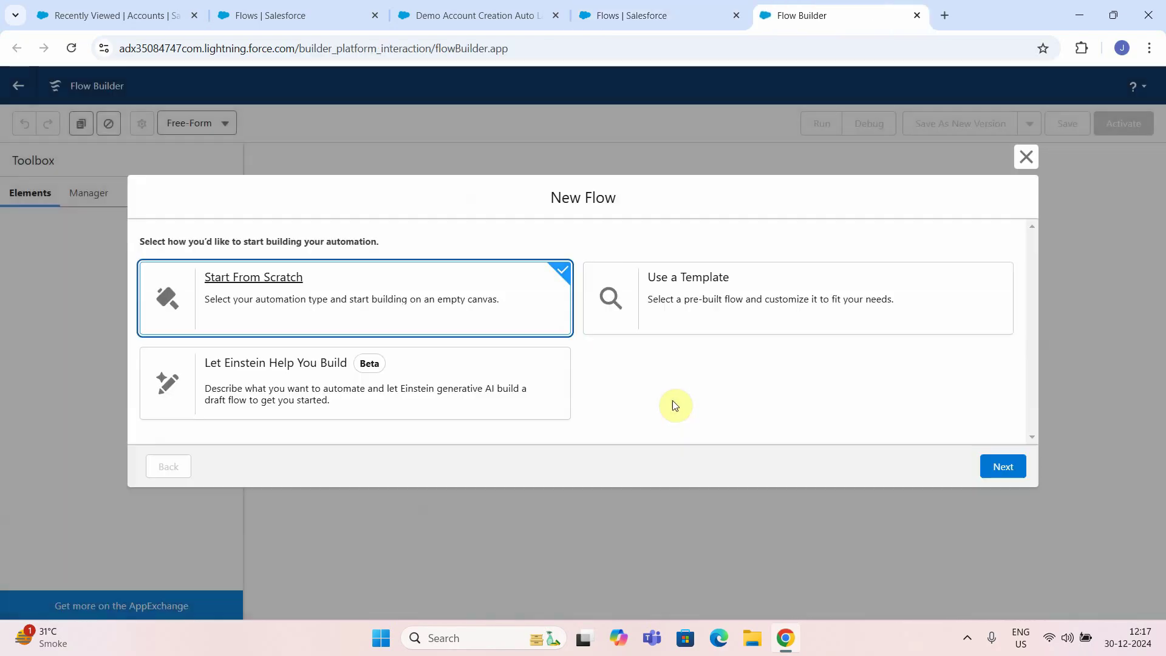
pyautogui.click(986, 469)
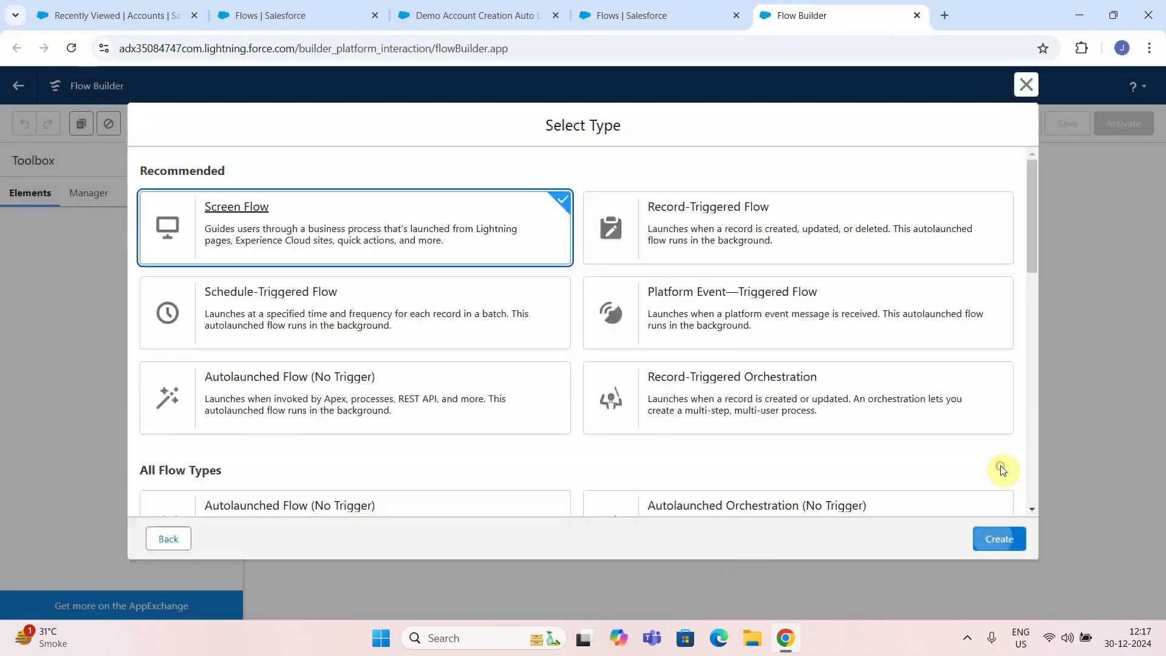
pyautogui.click(1003, 540)
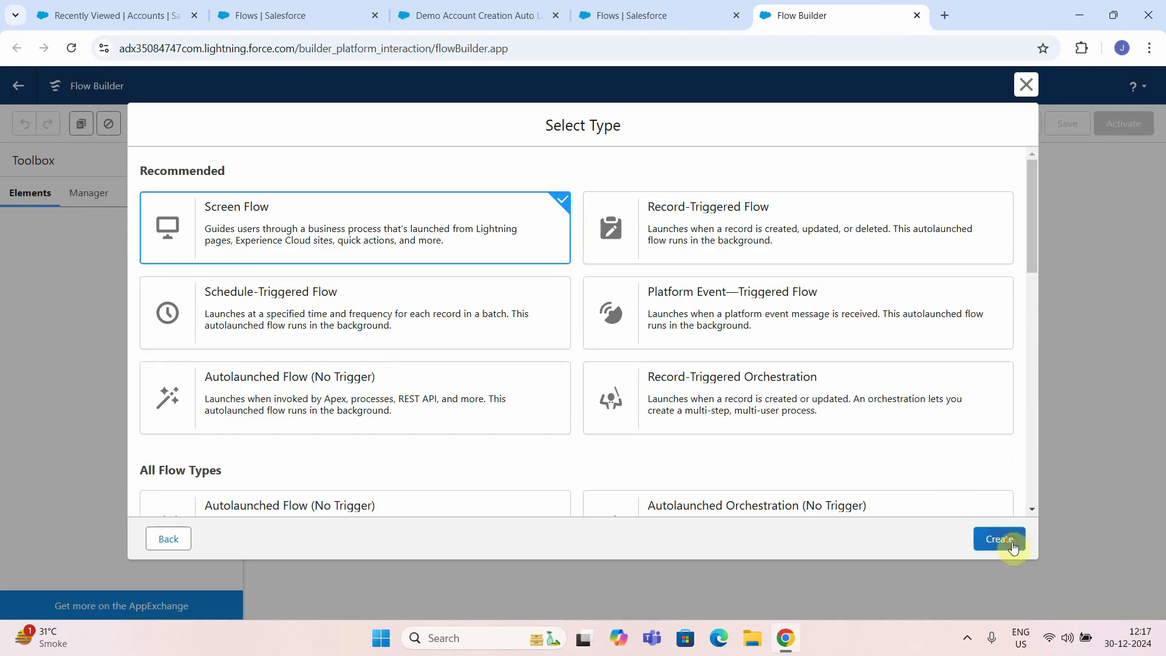
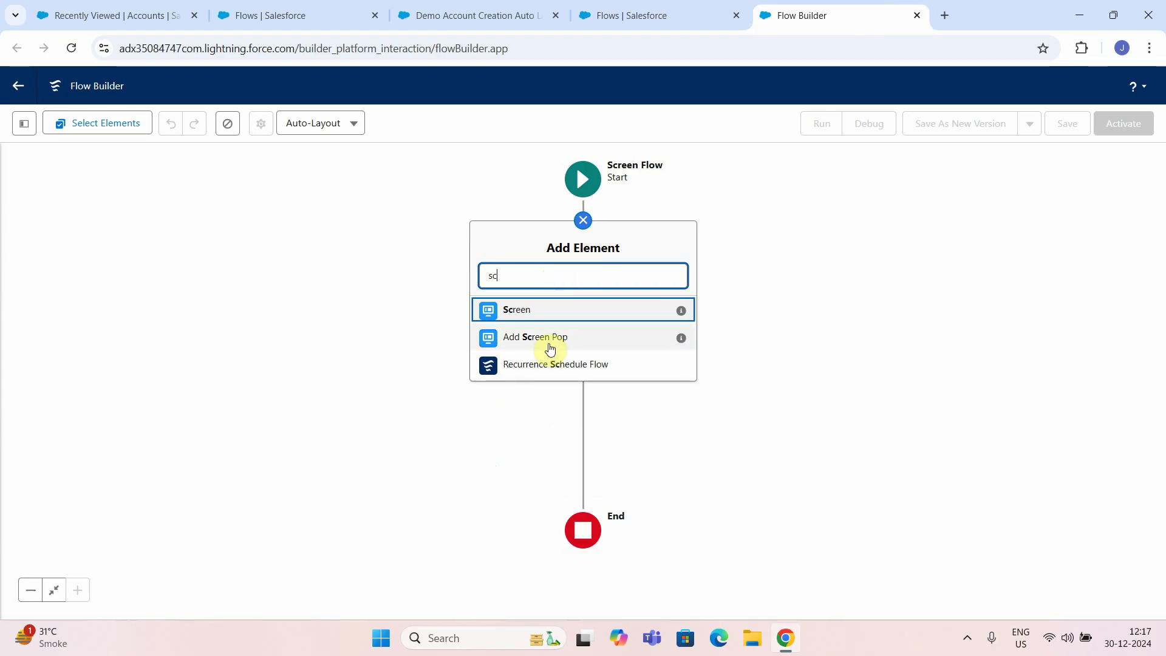
# Add a Screen element with a required Text input labelled Account Name.
pyautogui.click(517, 311)
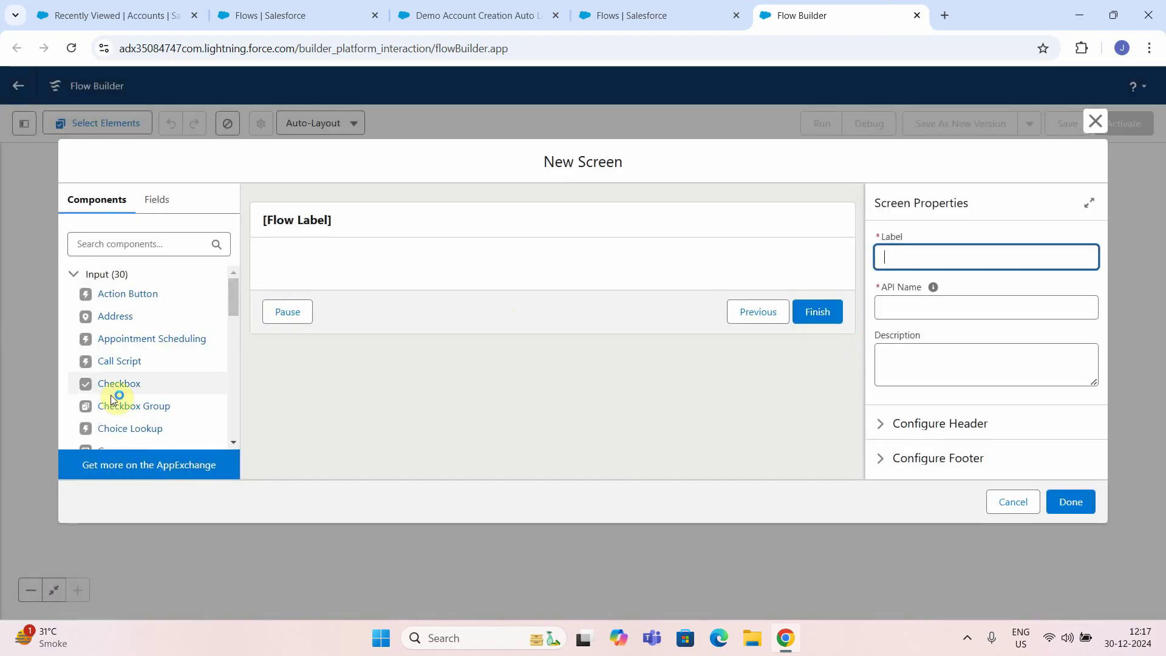
pyautogui.click(114, 245)
pyautogui.write('tex')
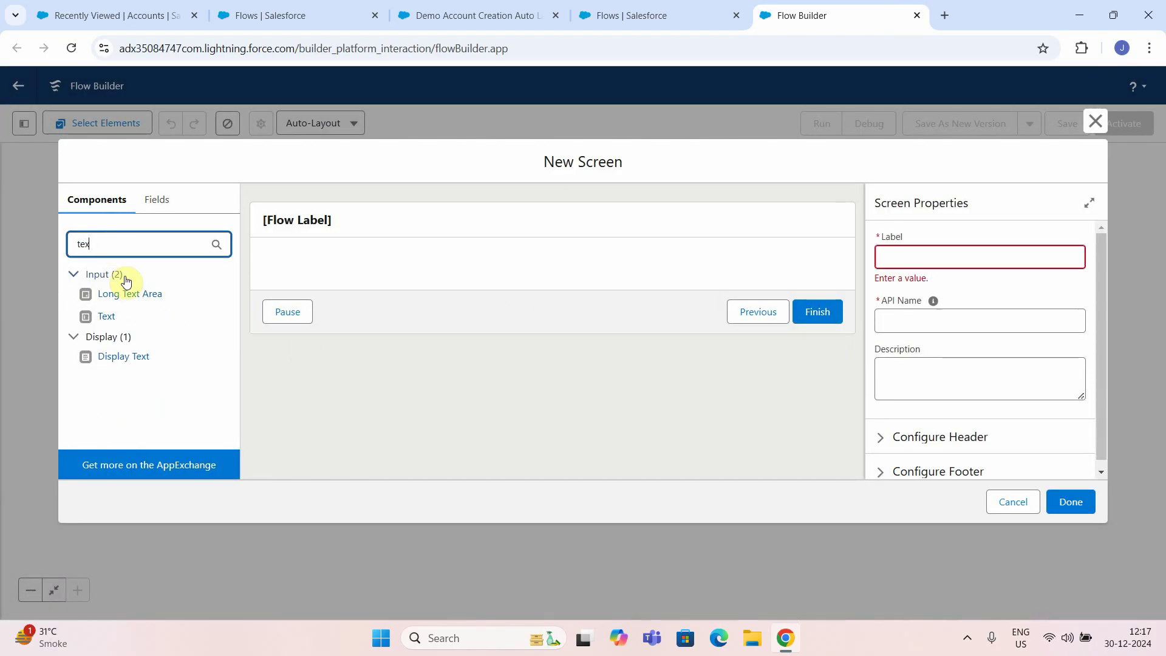
pyautogui.moveTo(112, 316); pyautogui.dragTo(318, 271)
pyautogui.click(961, 259)
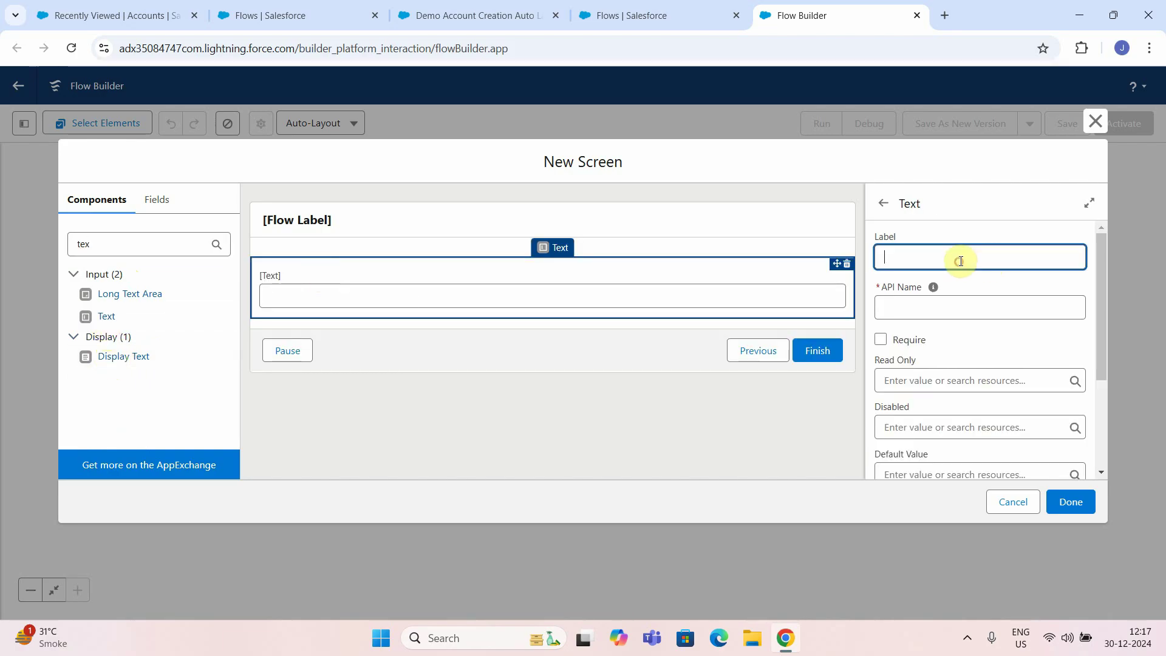
pyautogui.write('Account Name')
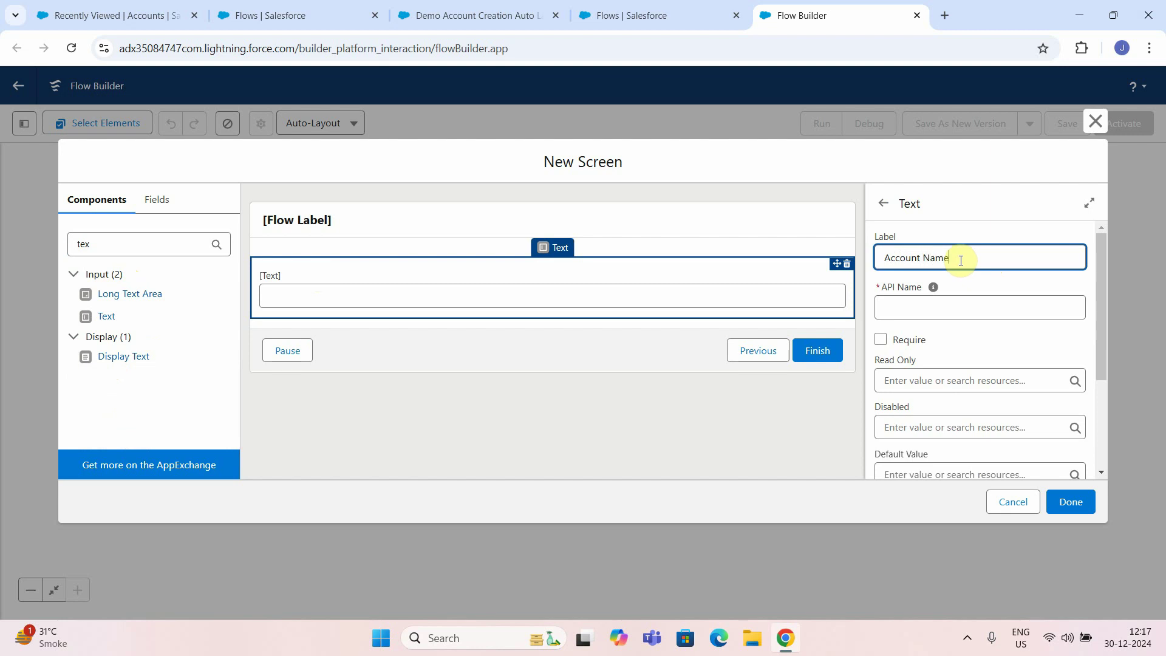
pyautogui.click(881, 340)
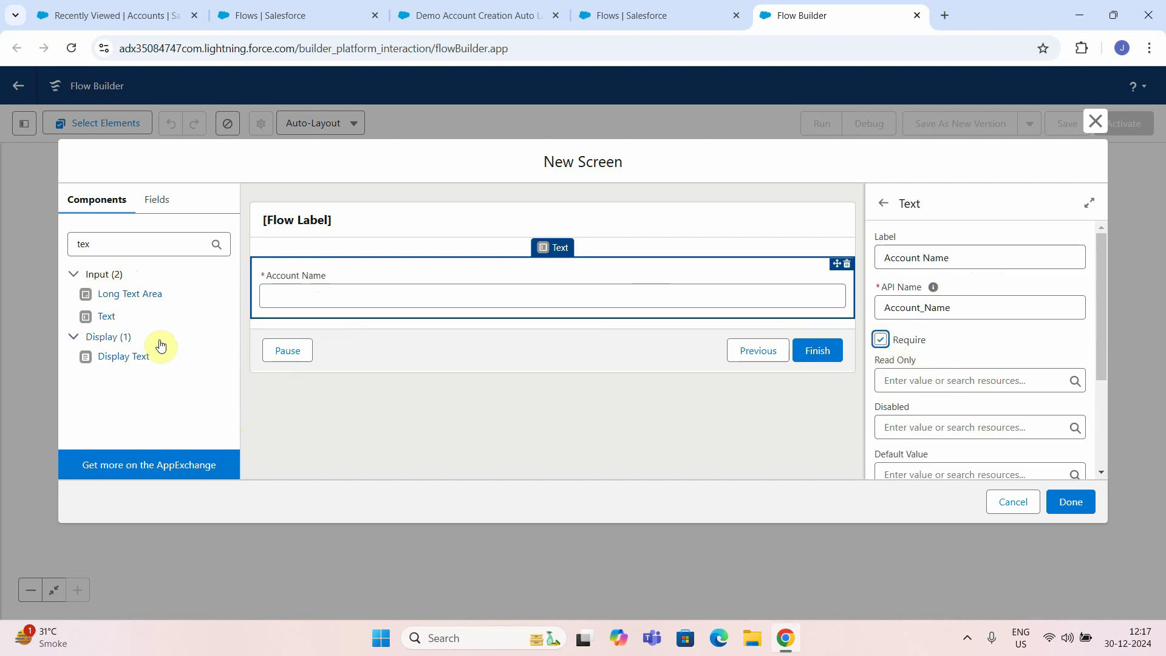
# Add a Picklist component labelled Industry below the Account Name input.
pyautogui.moveTo(100, 245); pyautogui.dragTo(0, 251)
pyautogui.write('pick')
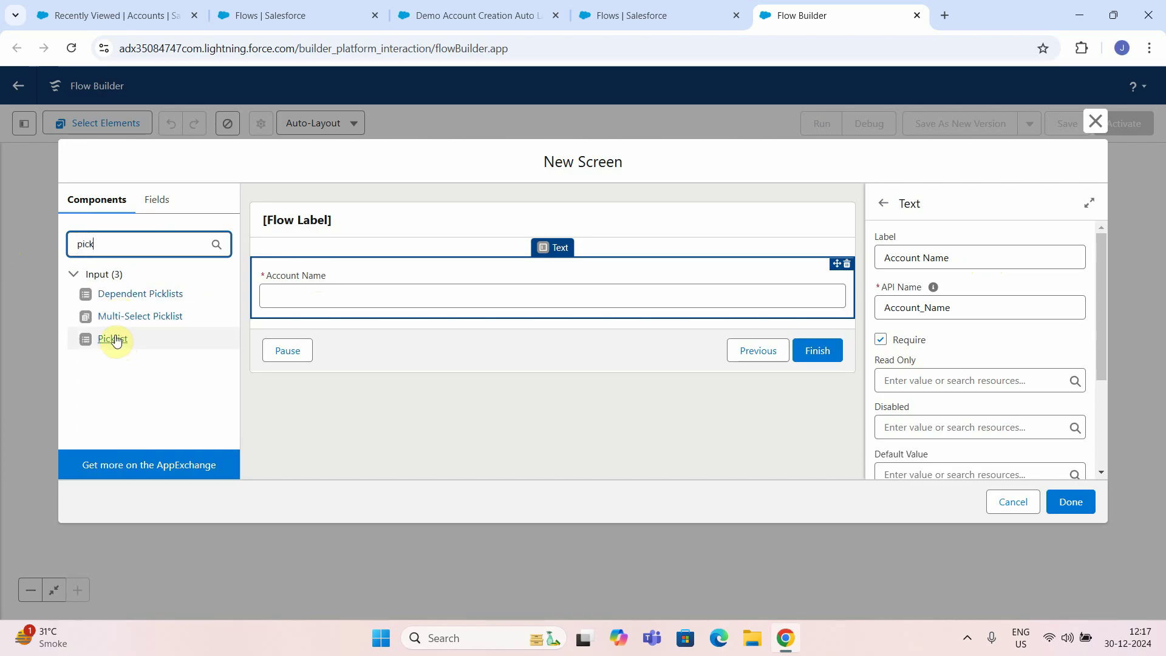
pyautogui.moveTo(113, 338); pyautogui.dragTo(292, 318)
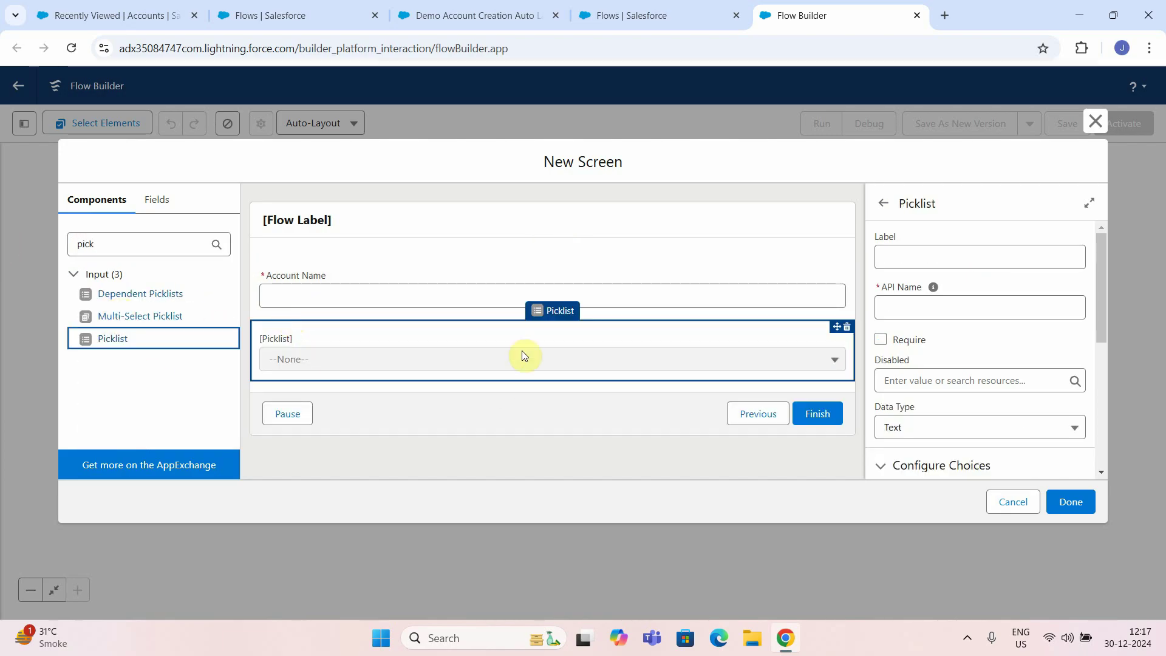
pyautogui.click(925, 250)
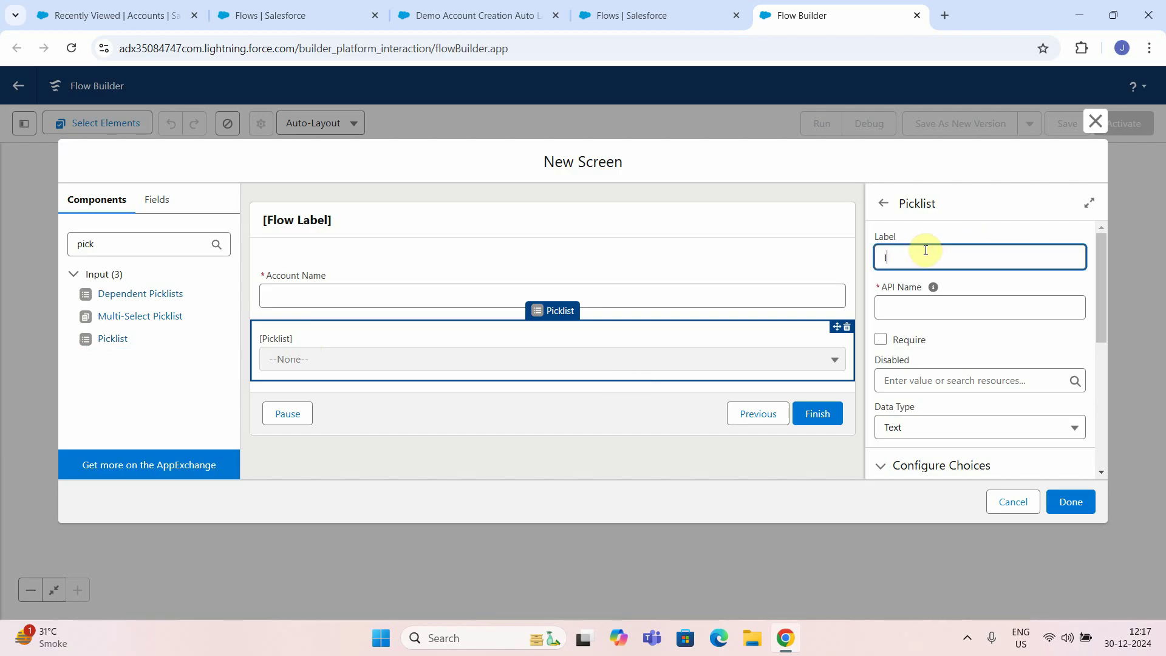
pyautogui.write('Industry')
# Create a new choice resource for the Industry picklist as a Picklist Choice Set with the API name IndustryChoice.
pyautogui.scroll(-3, 963, 372)
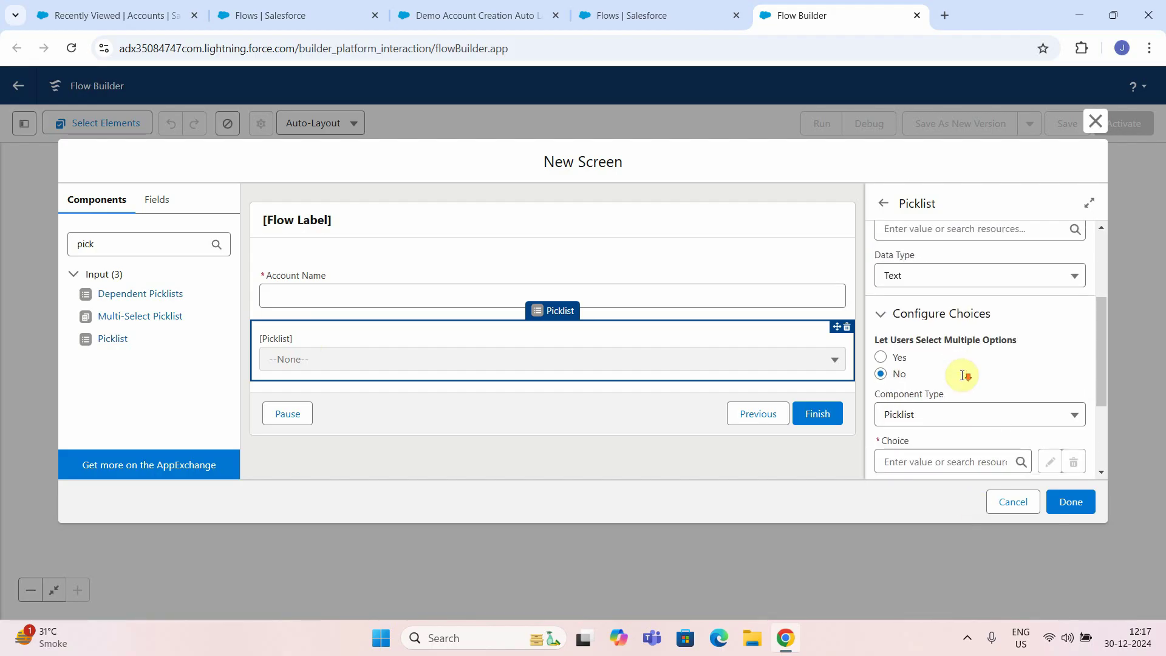
pyautogui.scroll(-1, 964, 383)
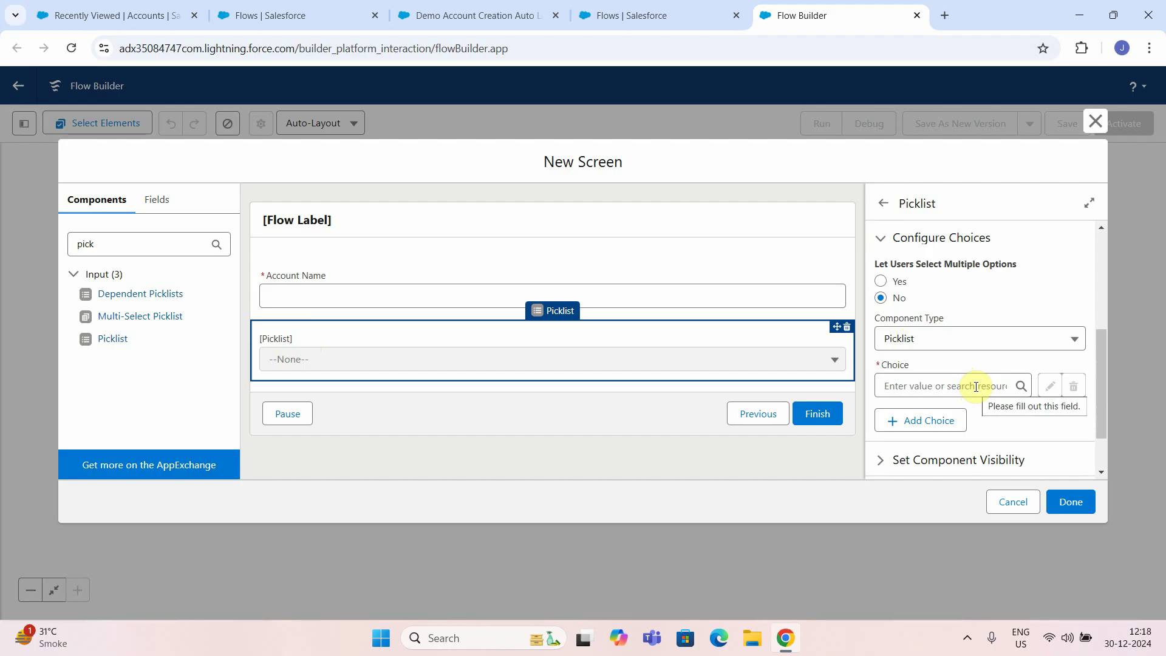
pyautogui.click(1019, 386)
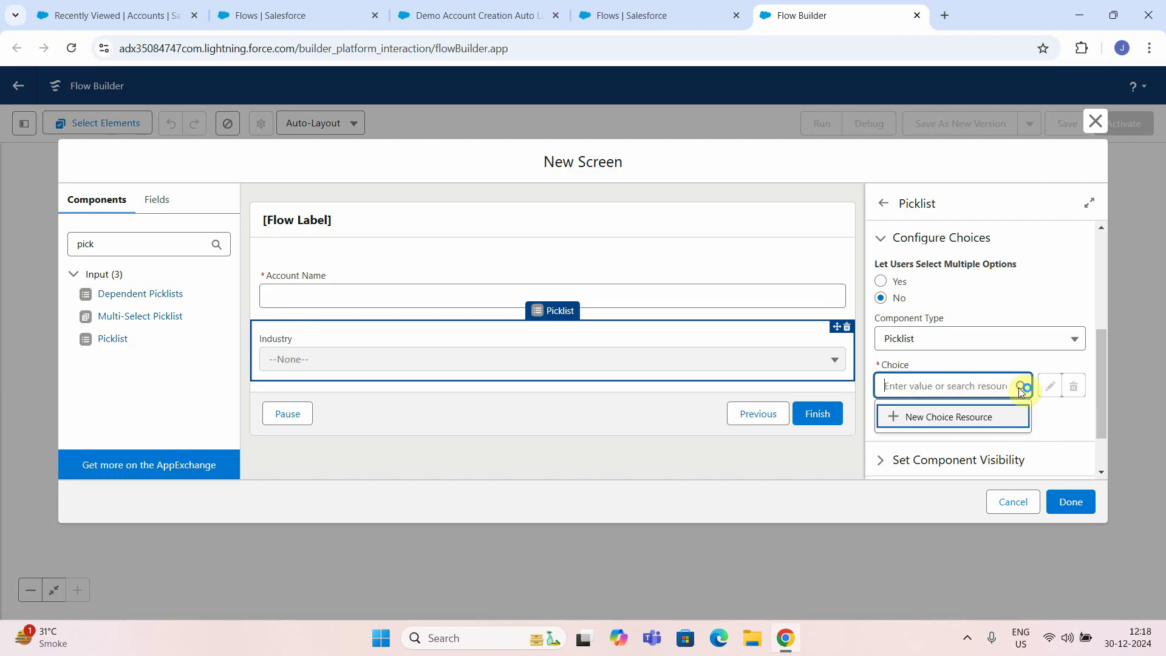
pyautogui.click(969, 419)
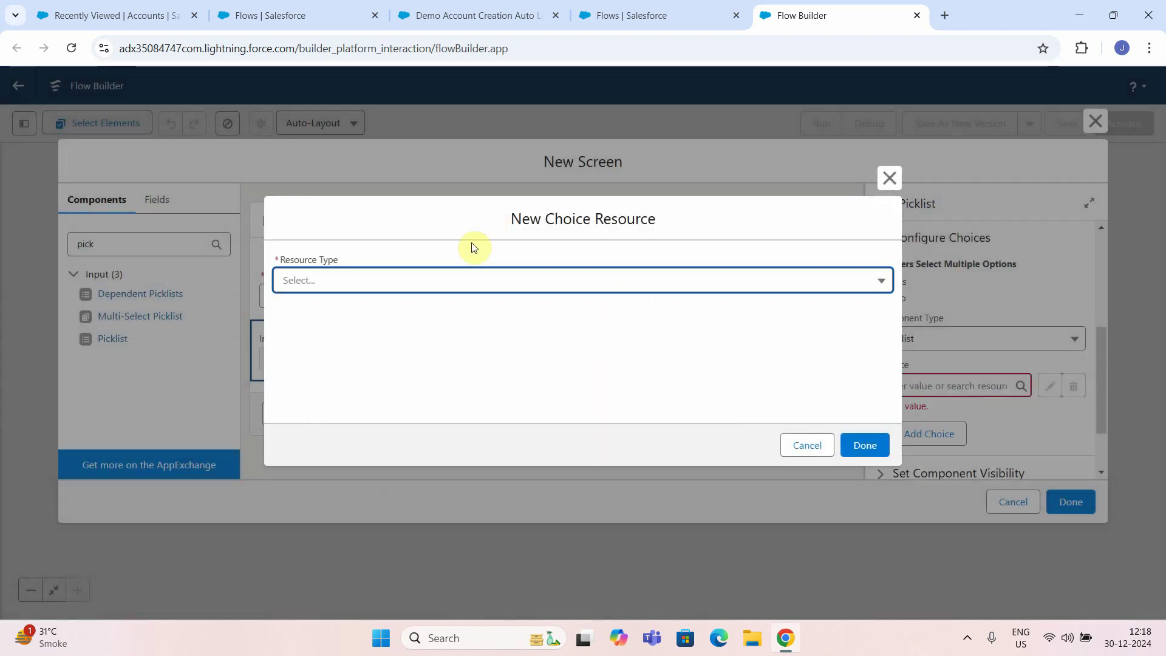
pyautogui.click(431, 281)
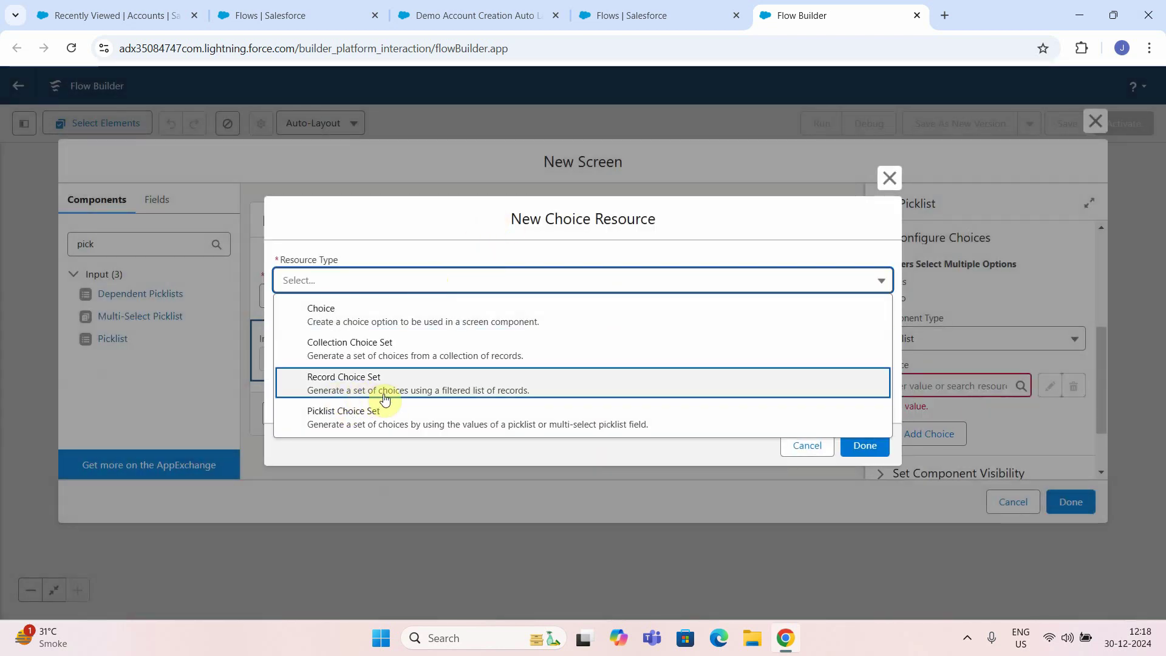
pyautogui.click(364, 425)
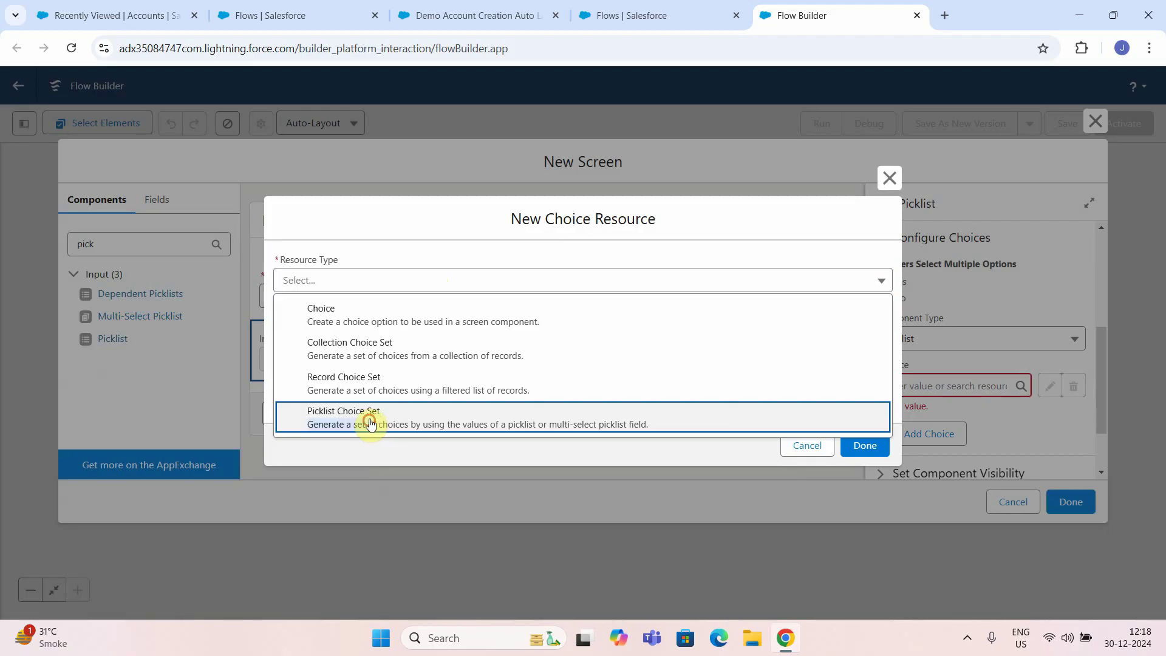
pyautogui.click(333, 315)
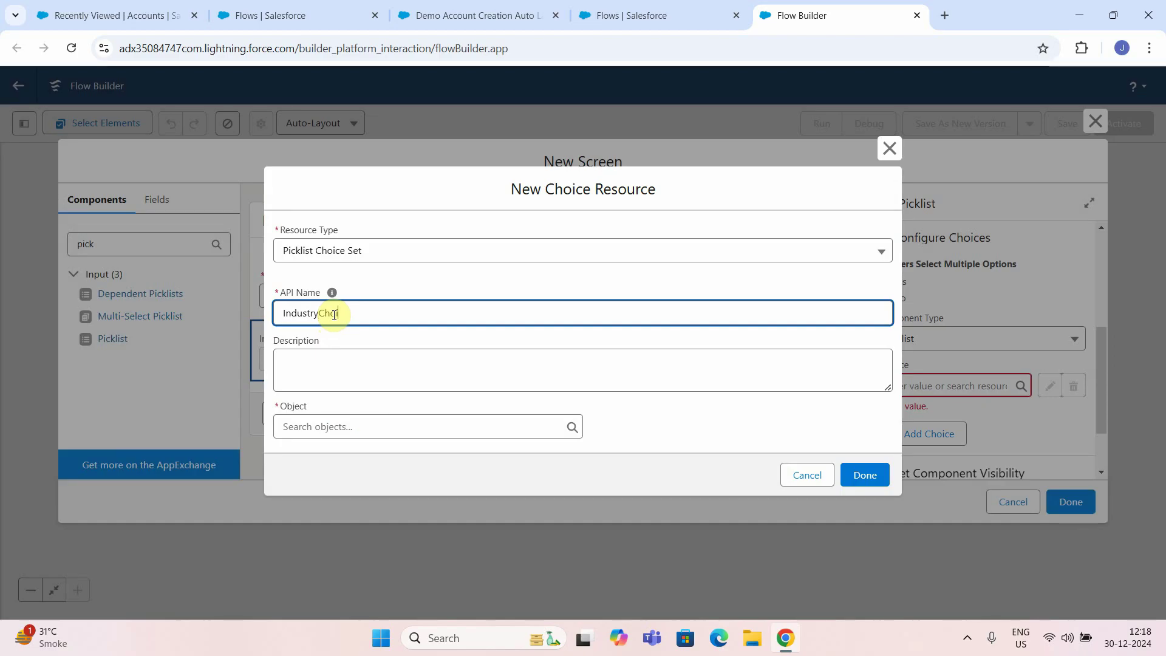
pyautogui.write('IndustryChoice')
# Base the choice set on the Account object with data type Picklist and the Industry field, and complete the resource.
pyautogui.click(313, 427)
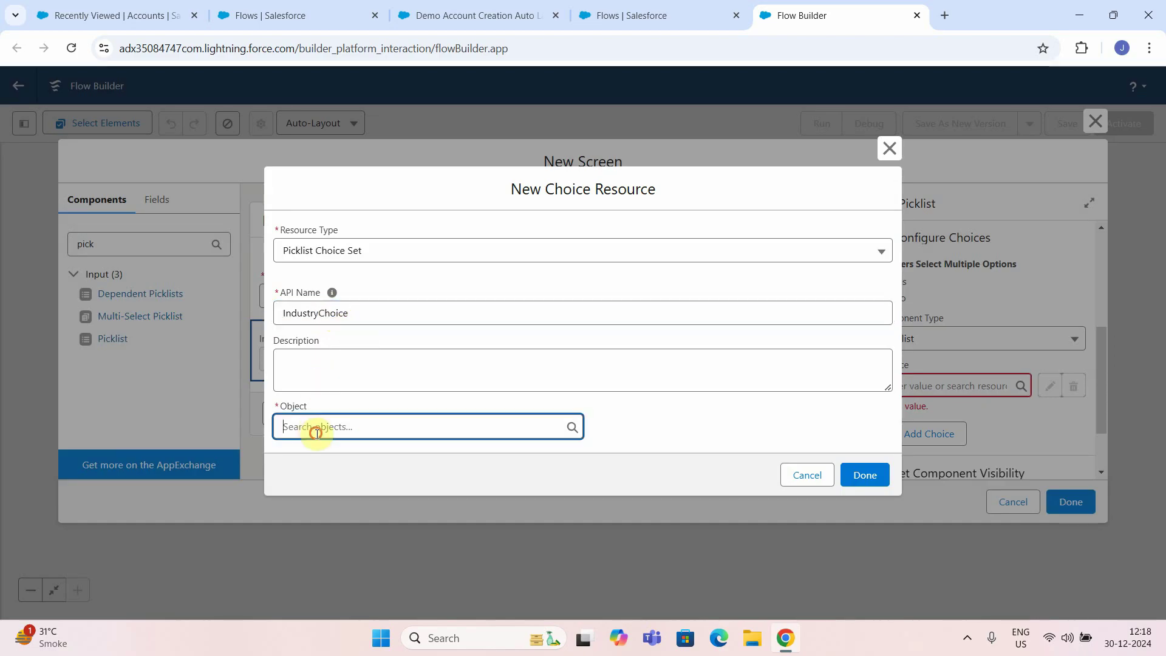
pyautogui.write('ac')
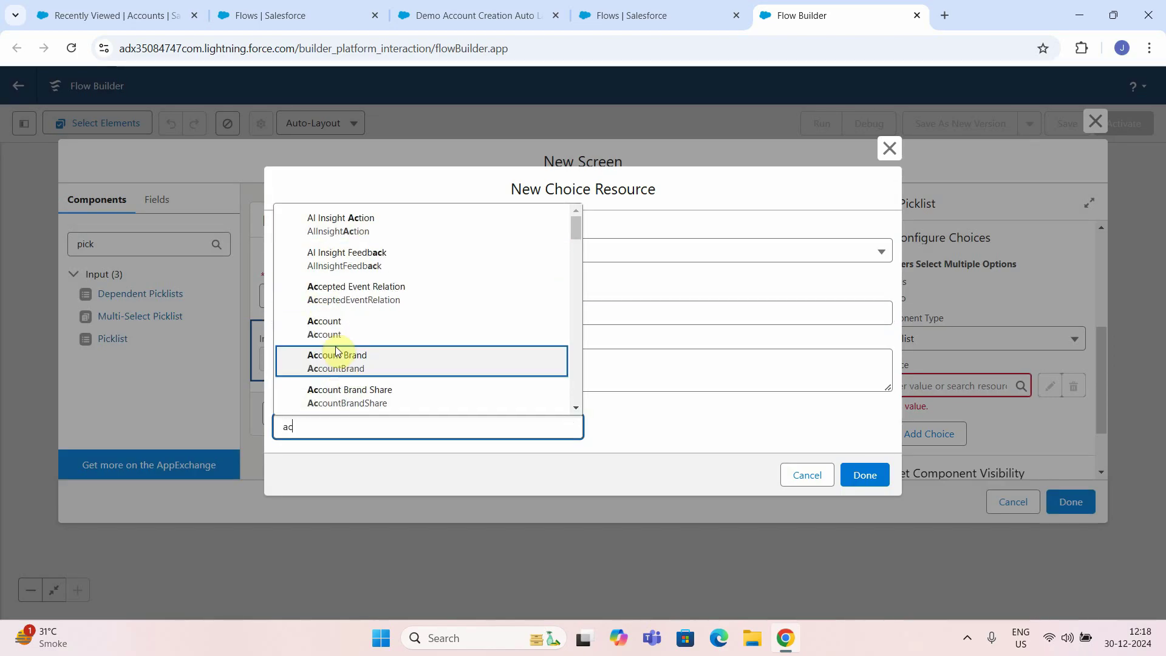
pyautogui.click(338, 329)
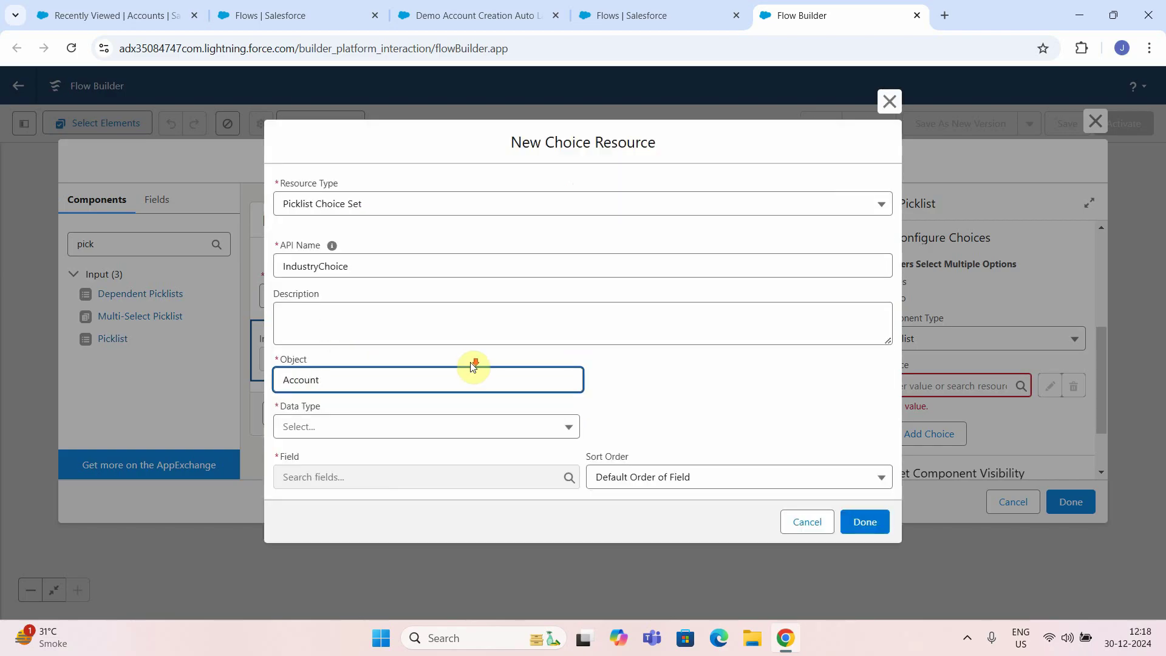
pyautogui.click(409, 425)
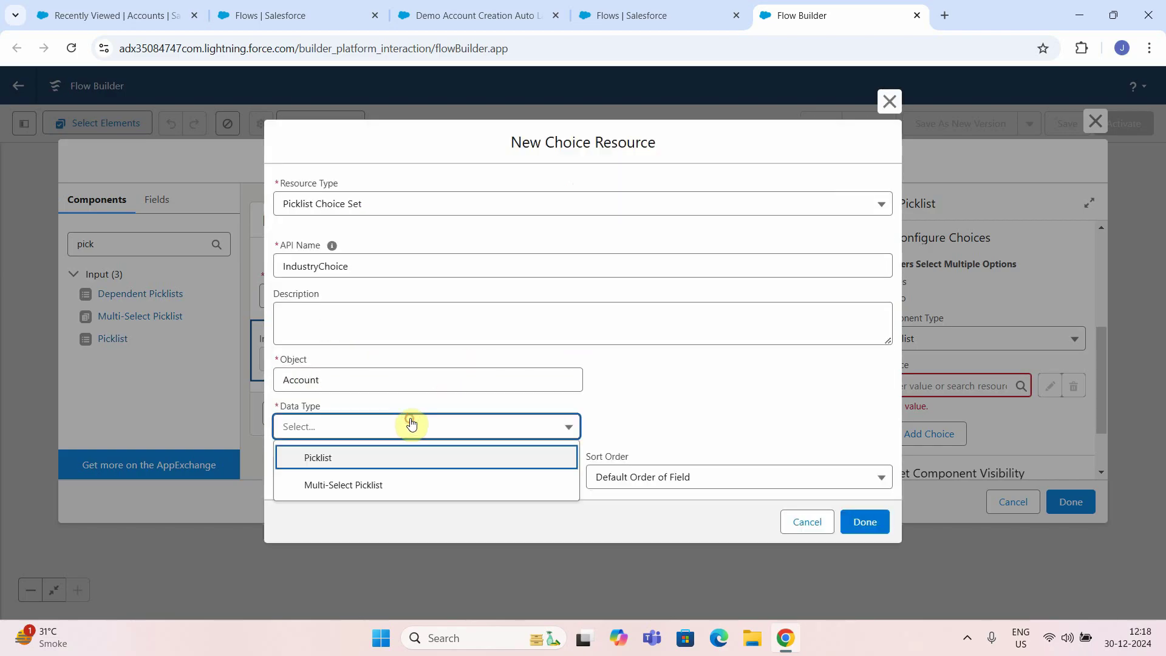
pyautogui.click(326, 460)
pyautogui.click(450, 477)
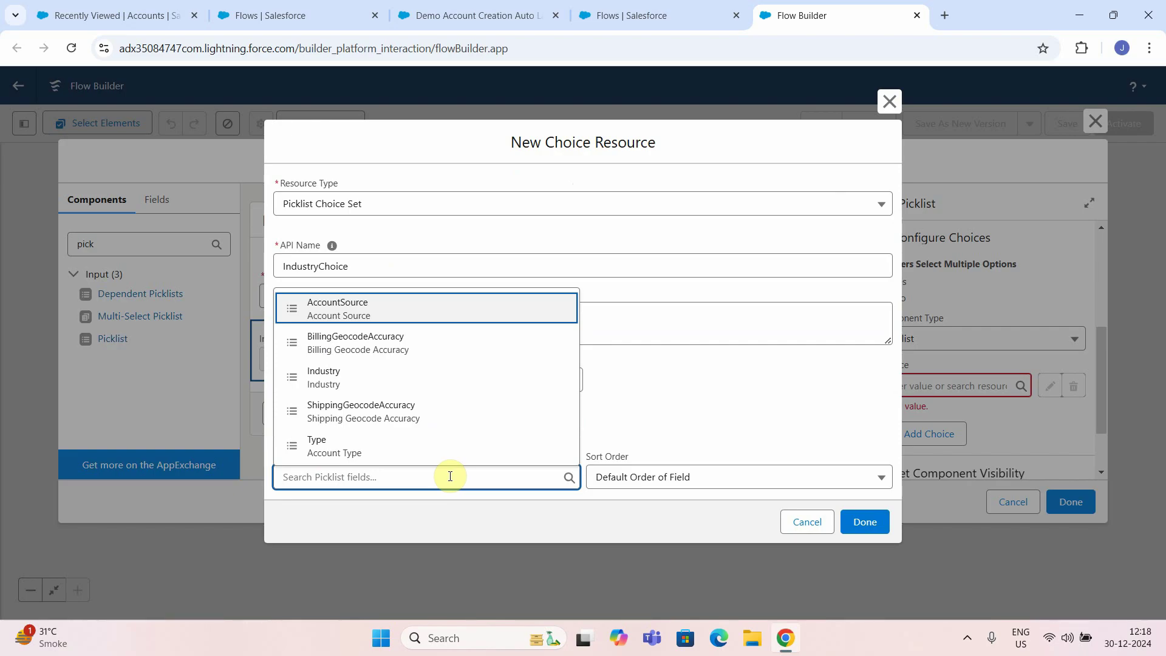
pyautogui.click(331, 378)
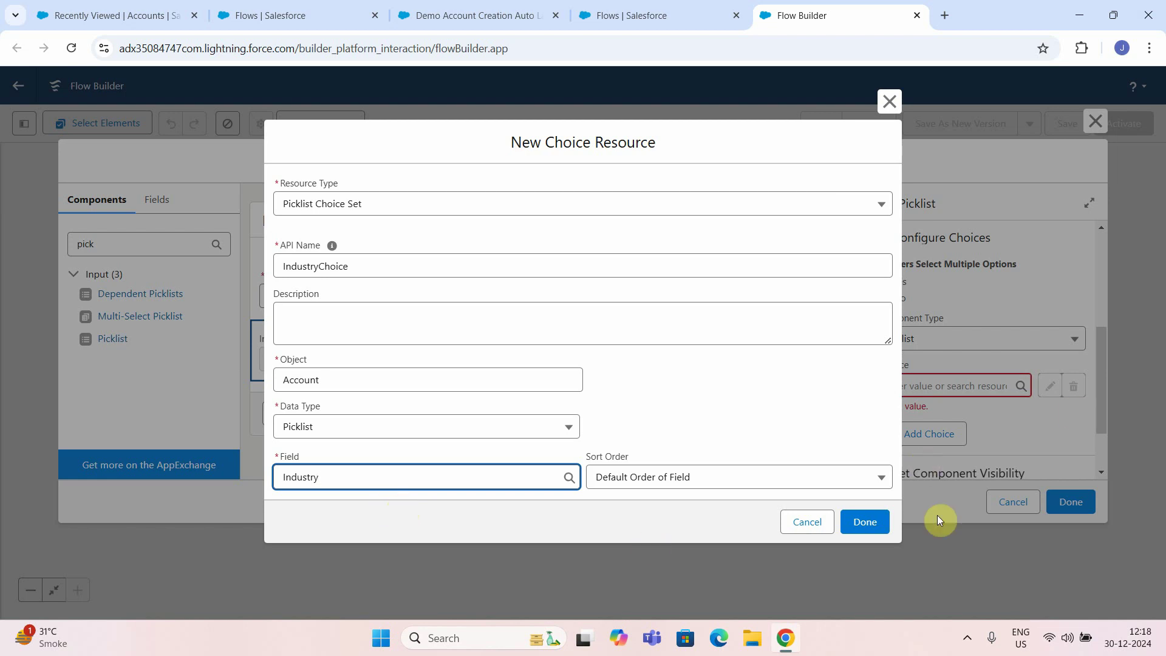
pyautogui.click(870, 521)
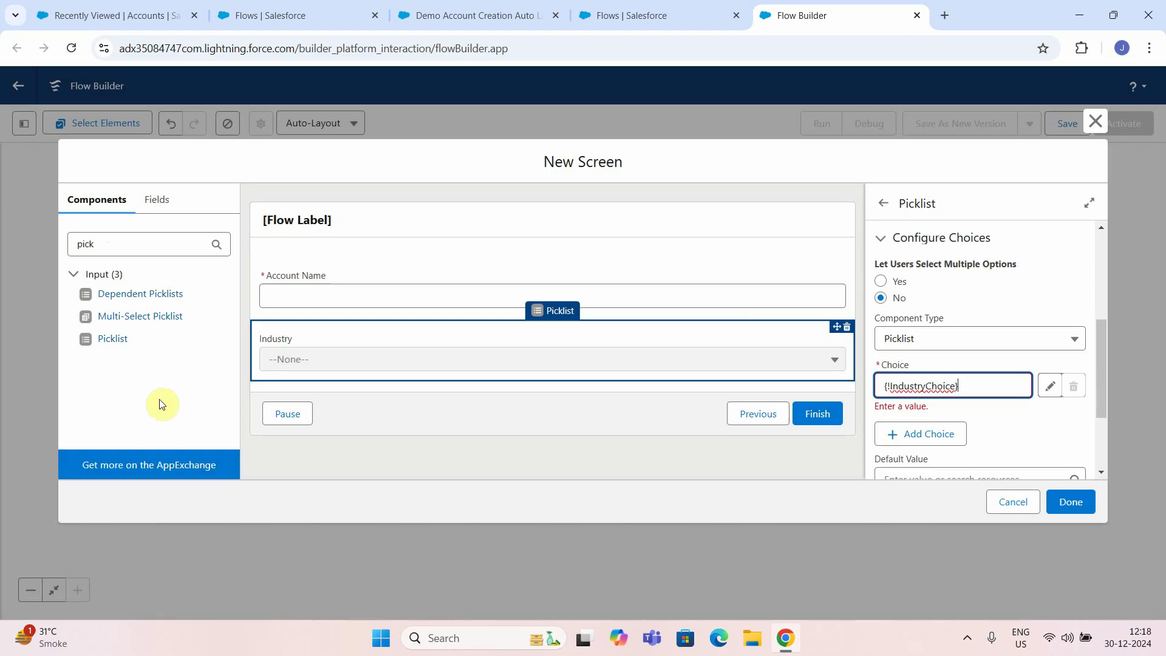
# Add a Text input labelled Phone below the Industry picklist.
pyautogui.moveTo(99, 245); pyautogui.dragTo(43, 249)
pyautogui.write('text')
pyautogui.moveTo(101, 316); pyautogui.dragTo(321, 381)
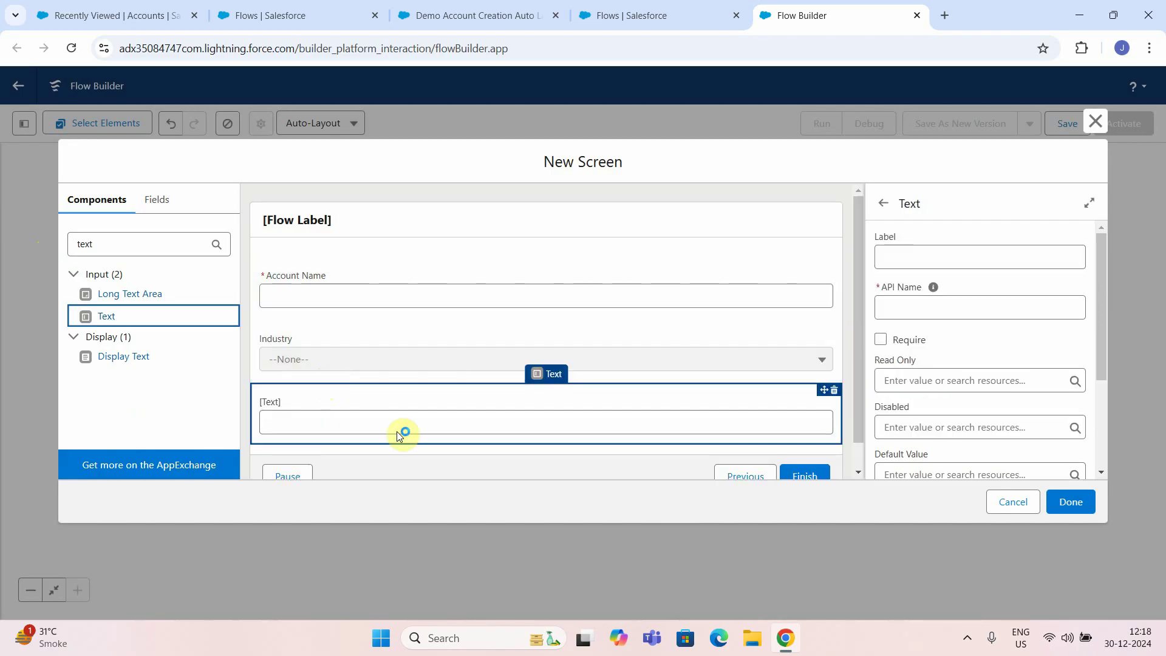
pyautogui.click(898, 258)
pyautogui.write('Phone')
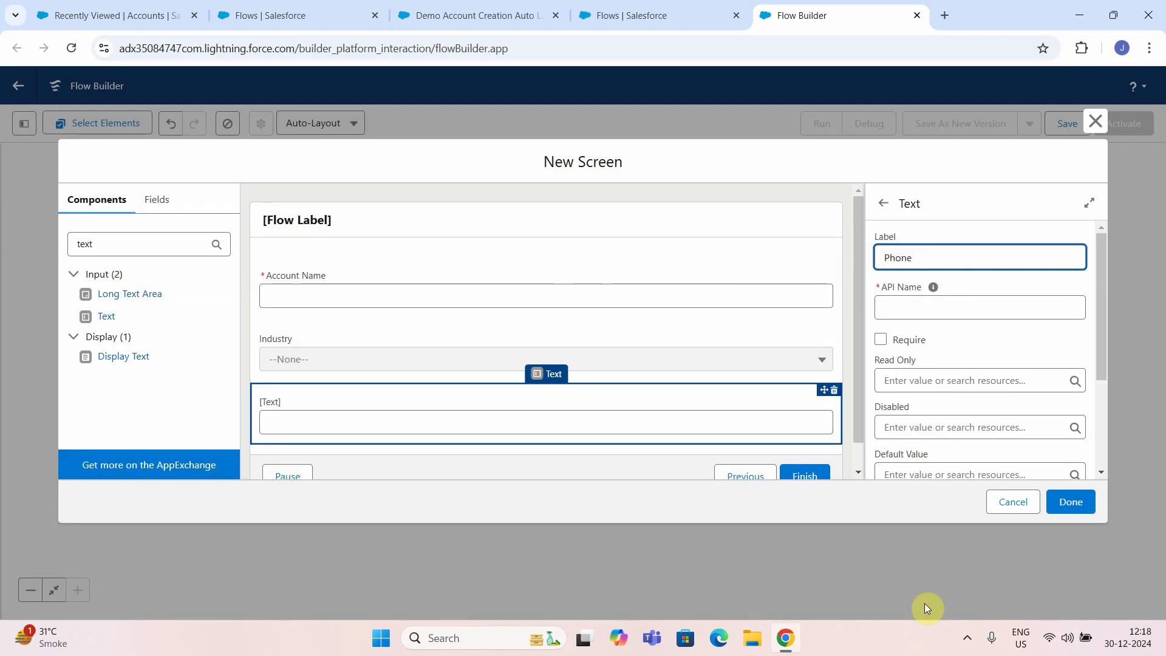
# Label the screen Account Creation Screen and finish the element.
pyautogui.click(317, 220)
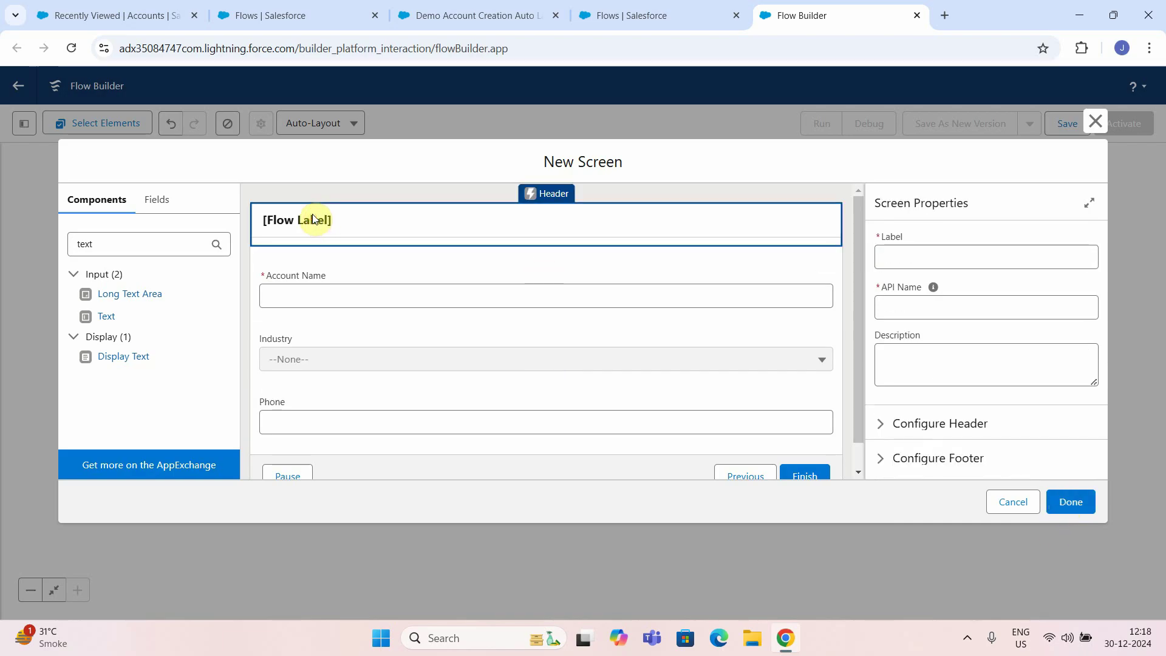
pyautogui.click(896, 246)
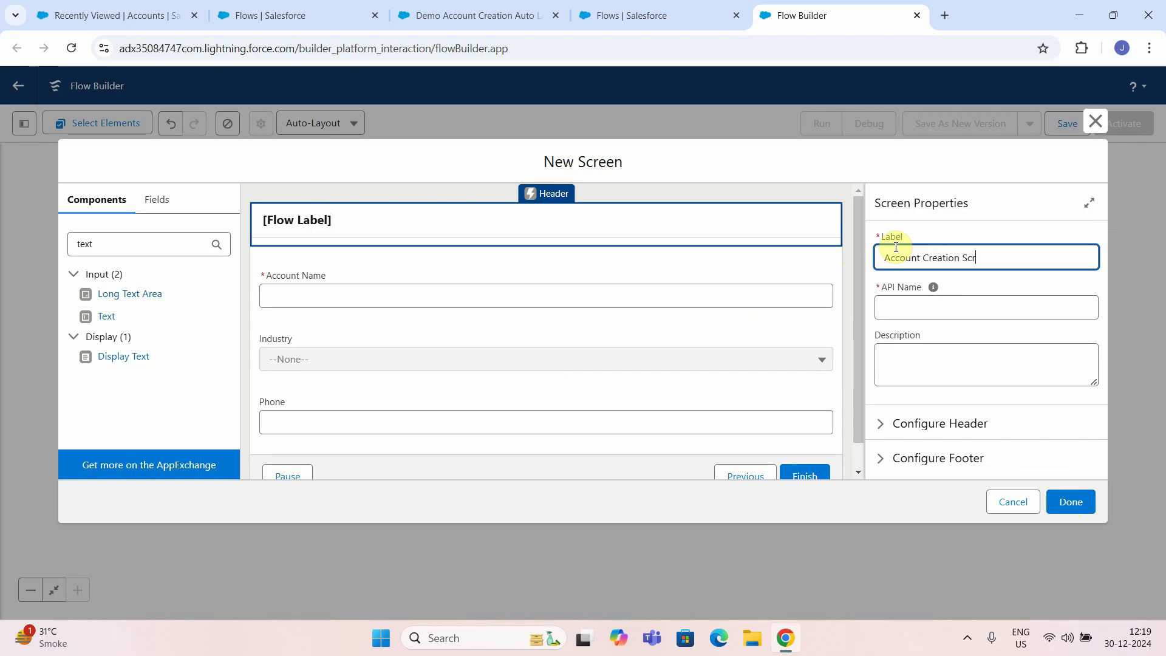
pyautogui.click(951, 492)
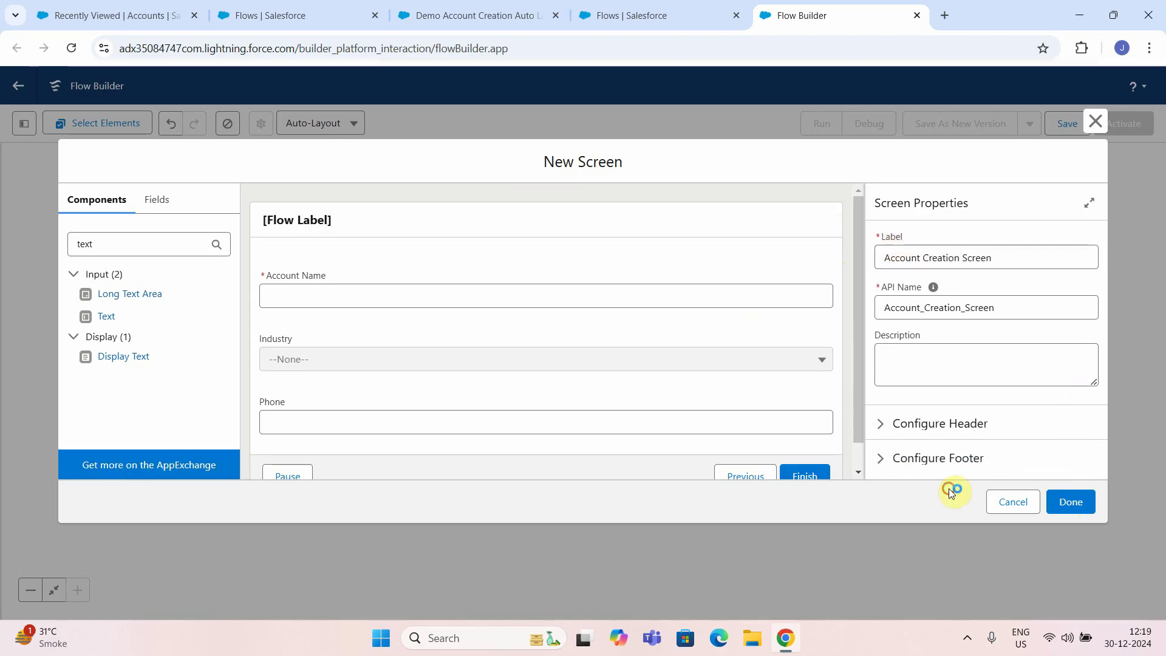
pyautogui.click(1069, 509)
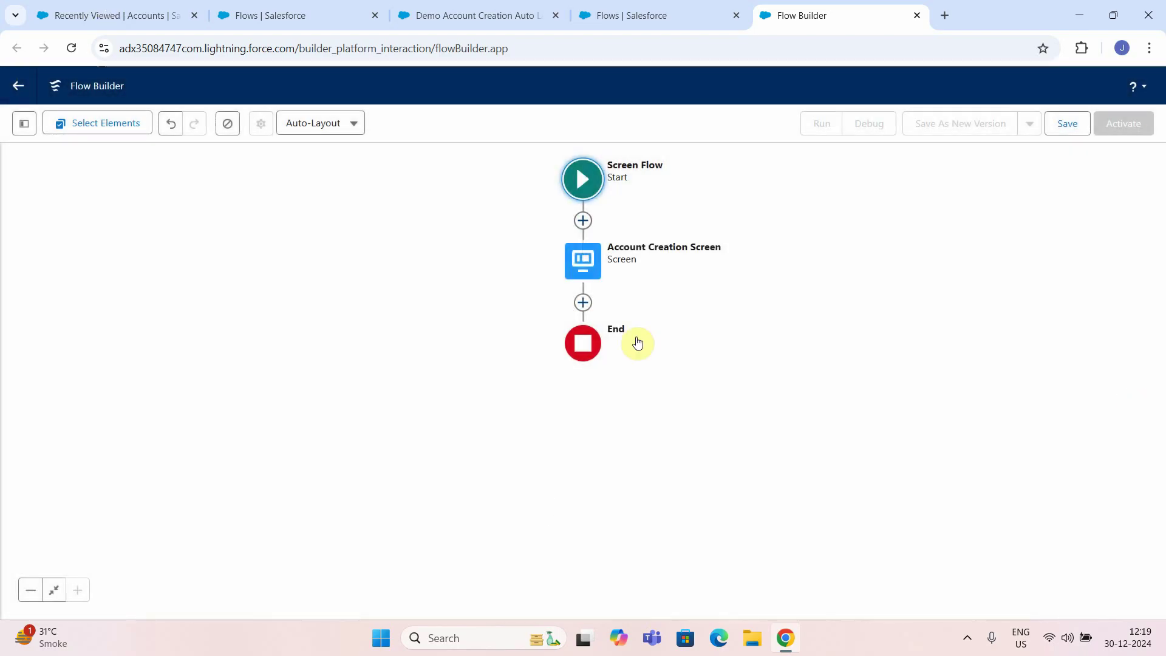
# Compare the elements available after Account Creation Screen with those after Create Account Record in the autolaunched flow, and return to the screen flow.
pyautogui.click(581, 303)
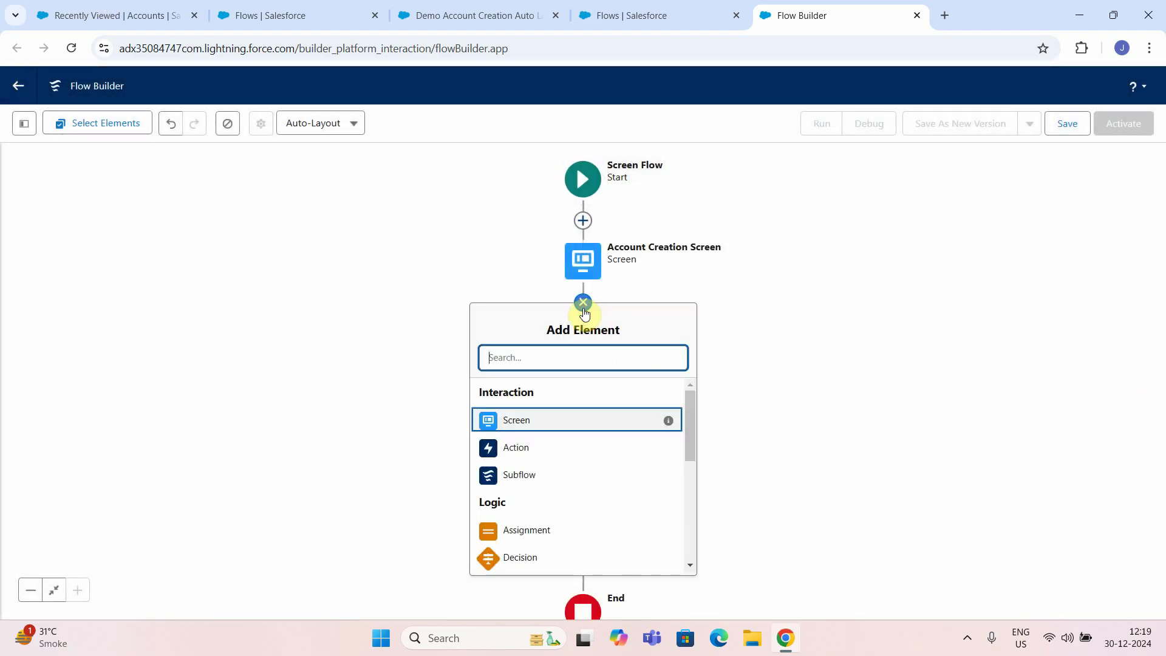
pyautogui.click(635, 15)
pyautogui.click(477, 15)
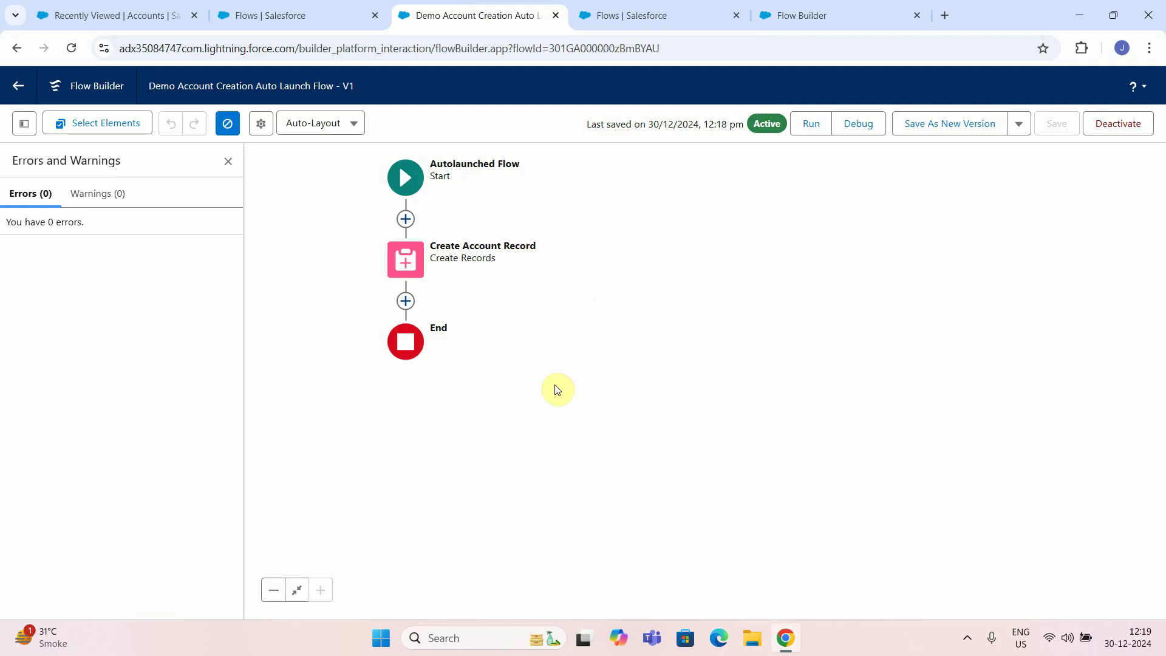
pyautogui.click(662, 6)
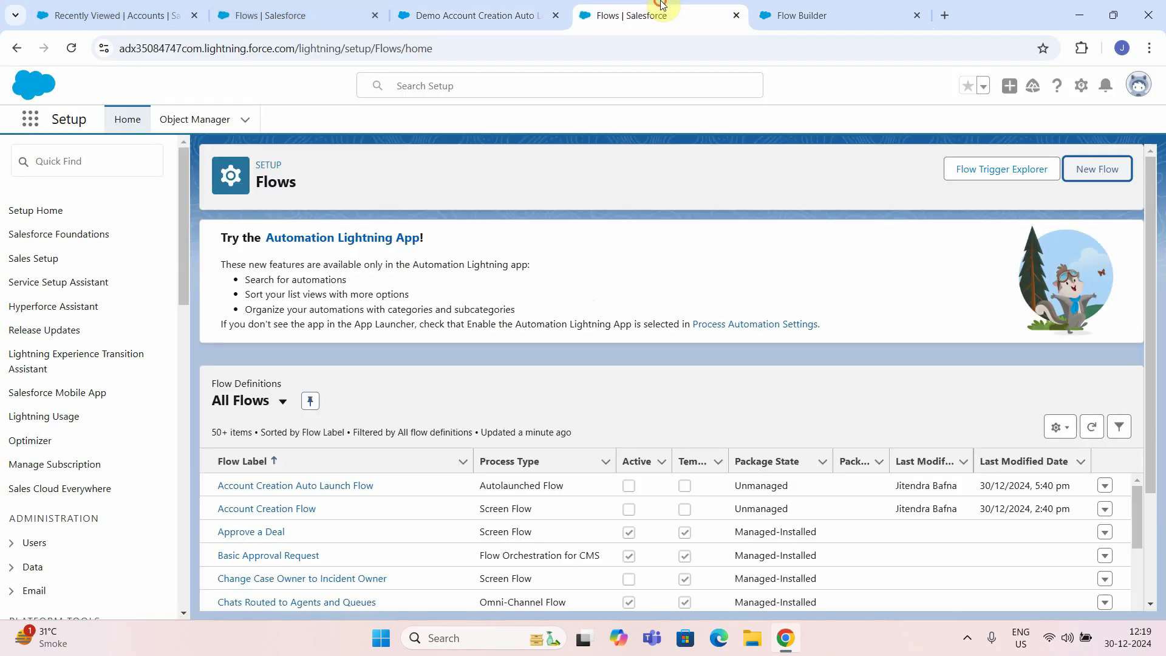
pyautogui.click(450, 9)
pyautogui.click(357, 9)
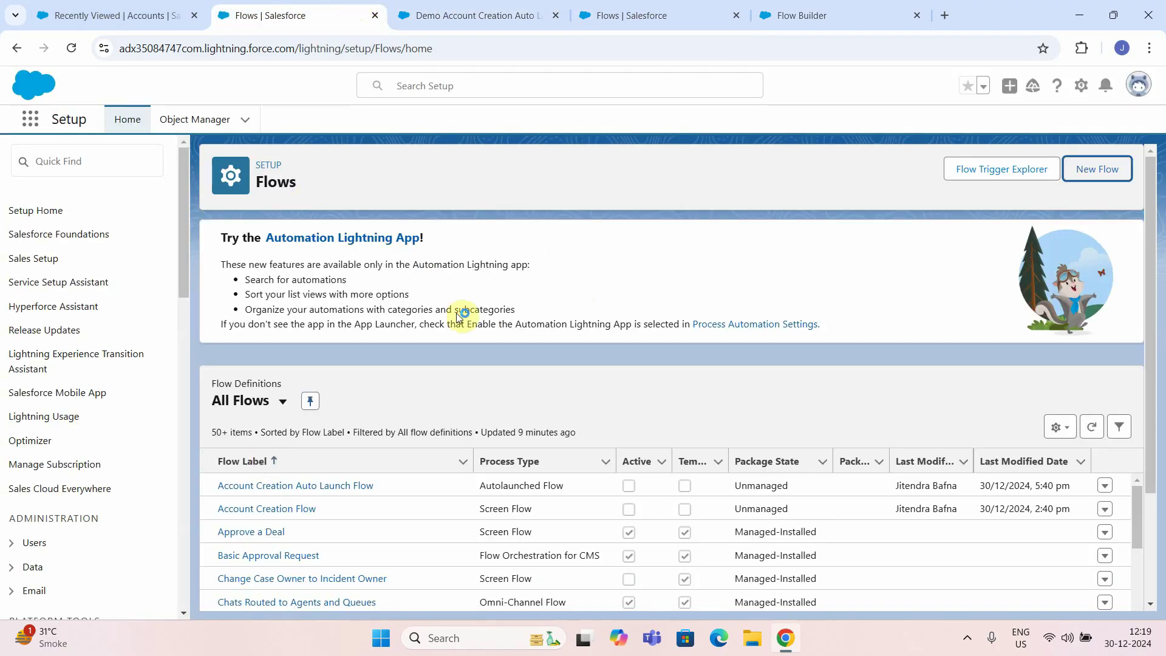
pyautogui.click(523, 9)
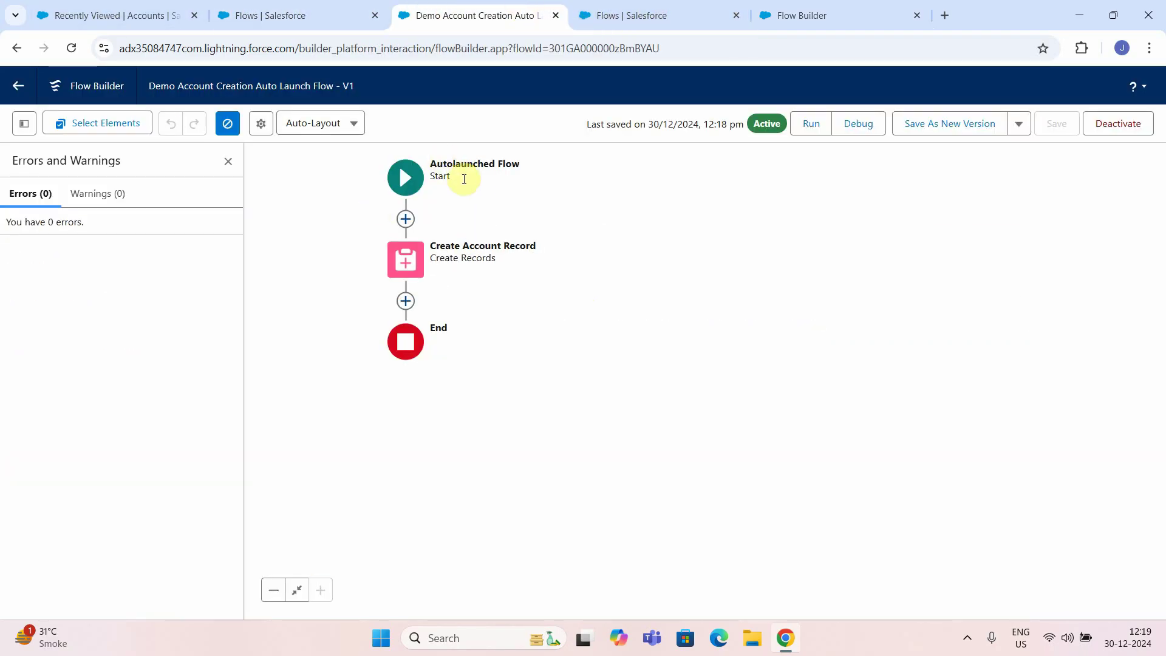
pyautogui.click(405, 301)
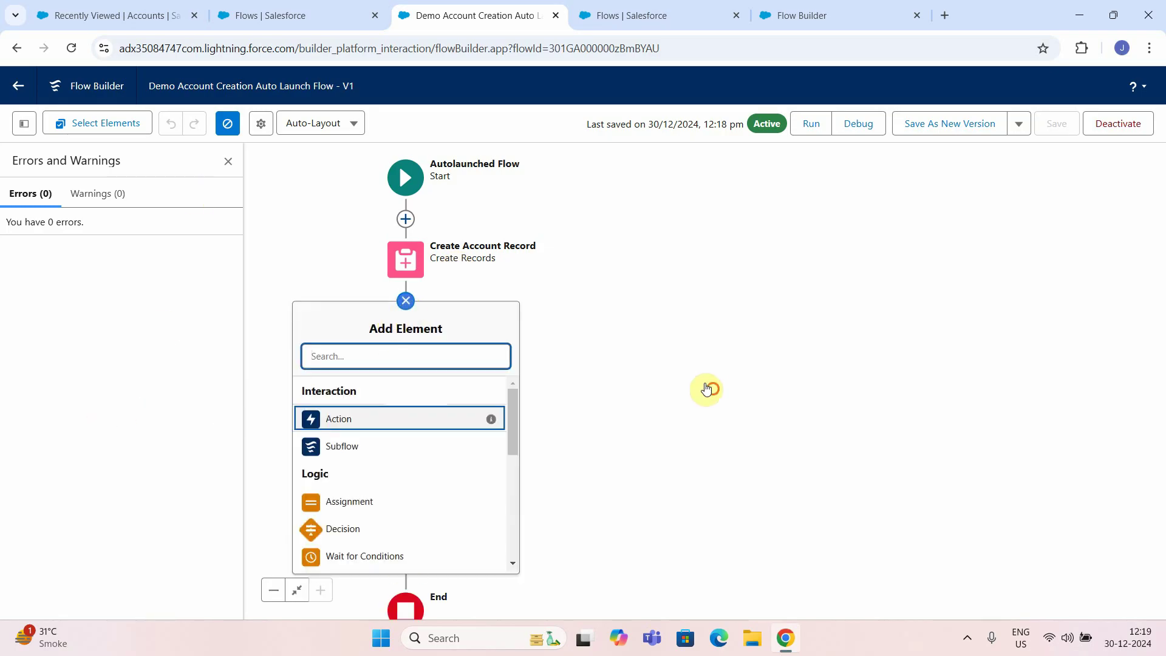
pyautogui.click(601, 13)
pyautogui.click(877, 17)
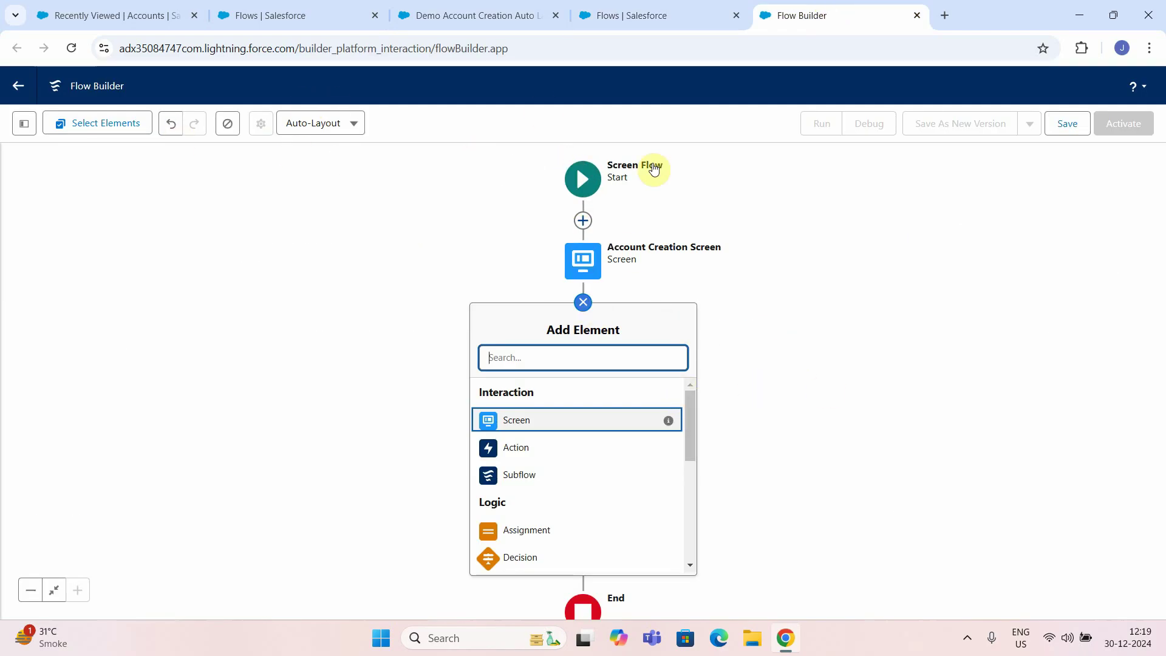
# Add a Subflow element after Account Creation Screen that references Demo Account Creation Auto Launch Flow.
pyautogui.write('sub')
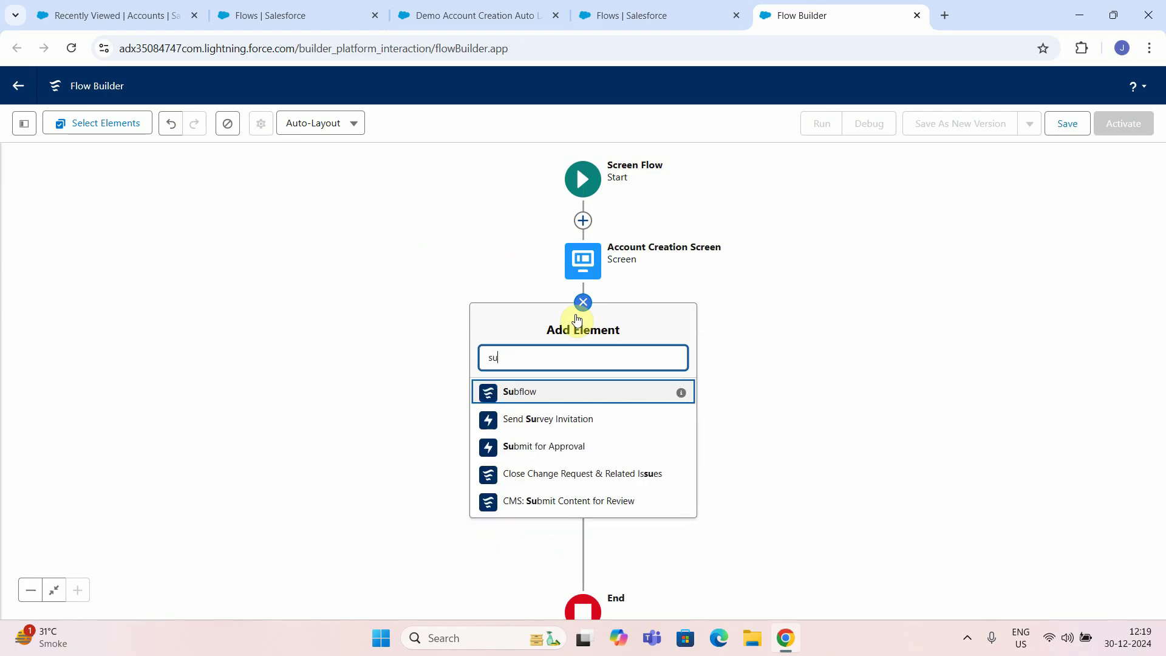
pyautogui.click(523, 393)
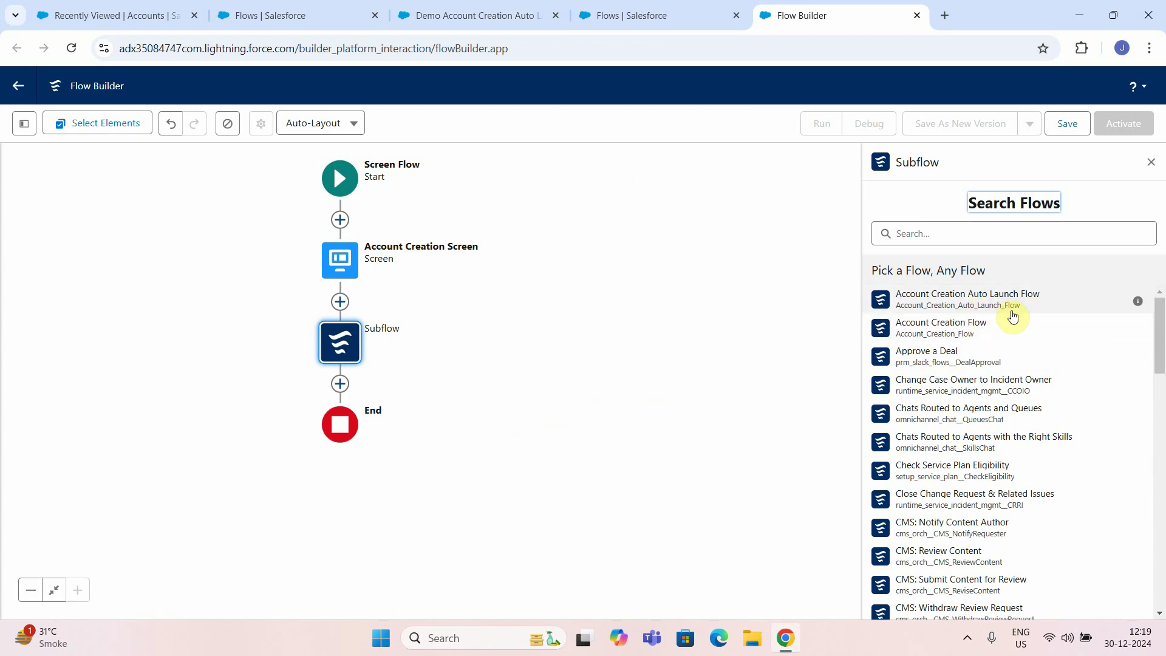
pyautogui.click(899, 234)
pyautogui.write('demo')
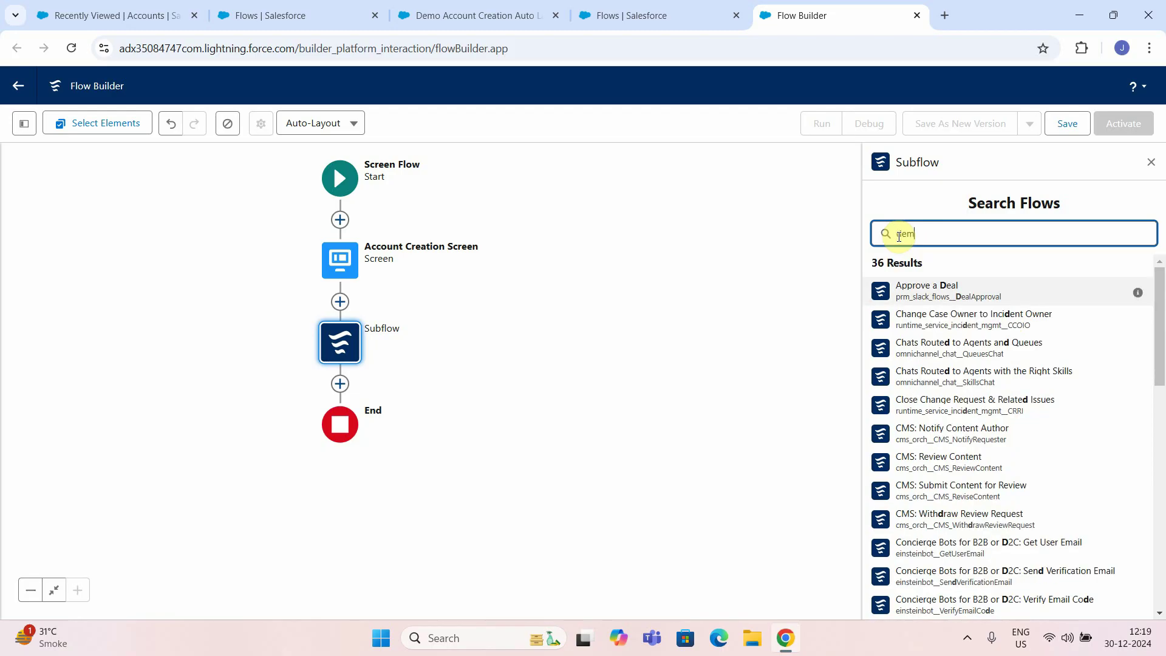
pyautogui.click(1022, 297)
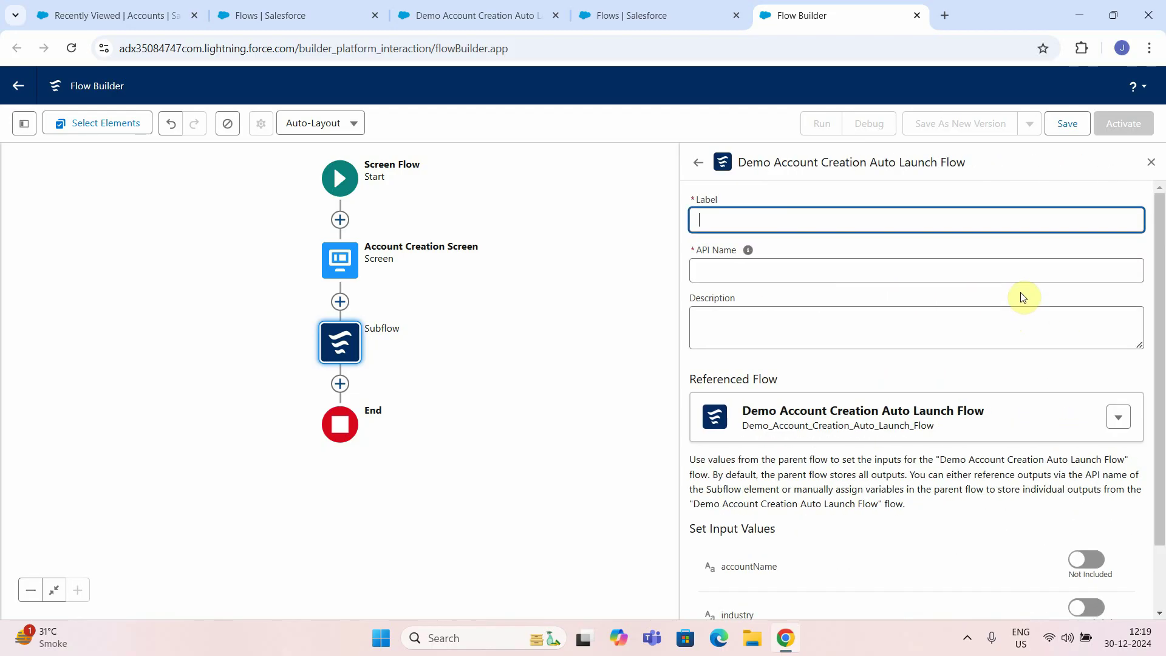
# Label the subflow element Call Account Creation Flow.
pyautogui.write('Call Account Creation Flo')
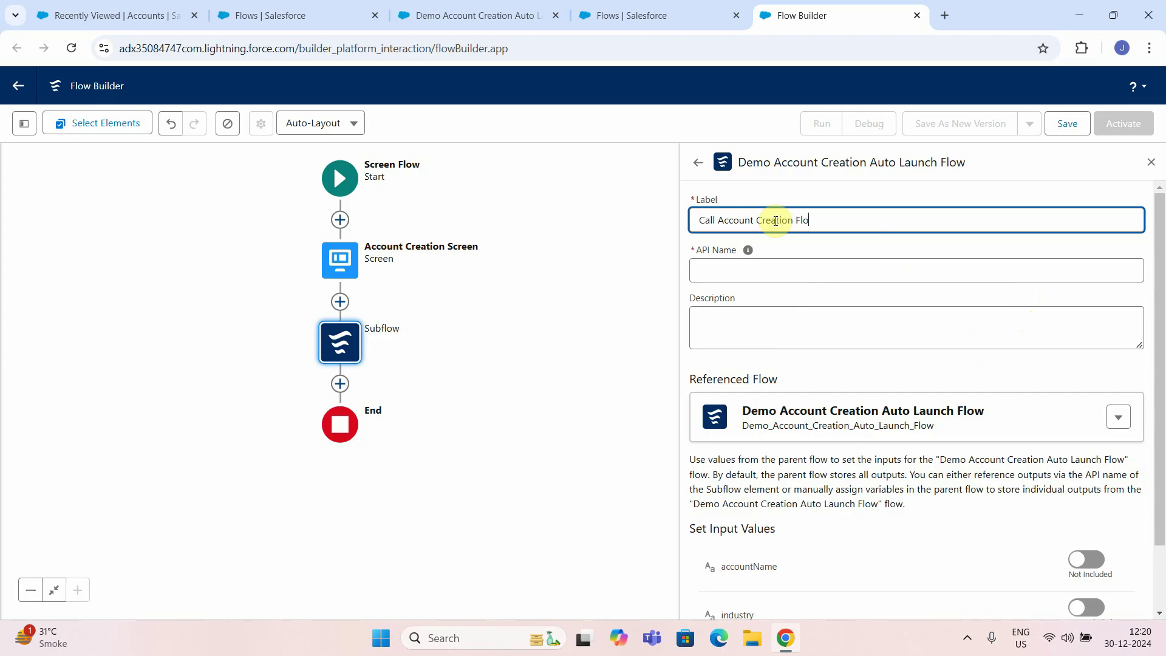
pyautogui.write('w')
pyautogui.click(493, 441)
# Include the subflow's accountName input and set it to Account Name from Account Creation Screen.
pyautogui.scroll(-2, 880, 437)
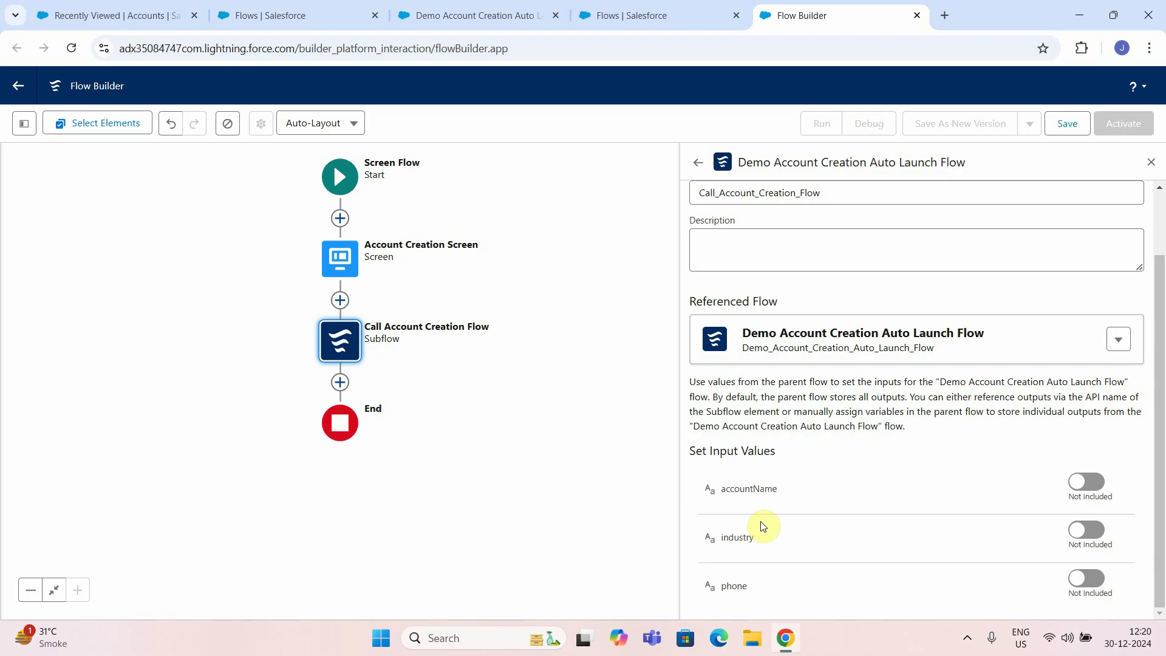
pyautogui.click(1087, 481)
pyautogui.click(826, 492)
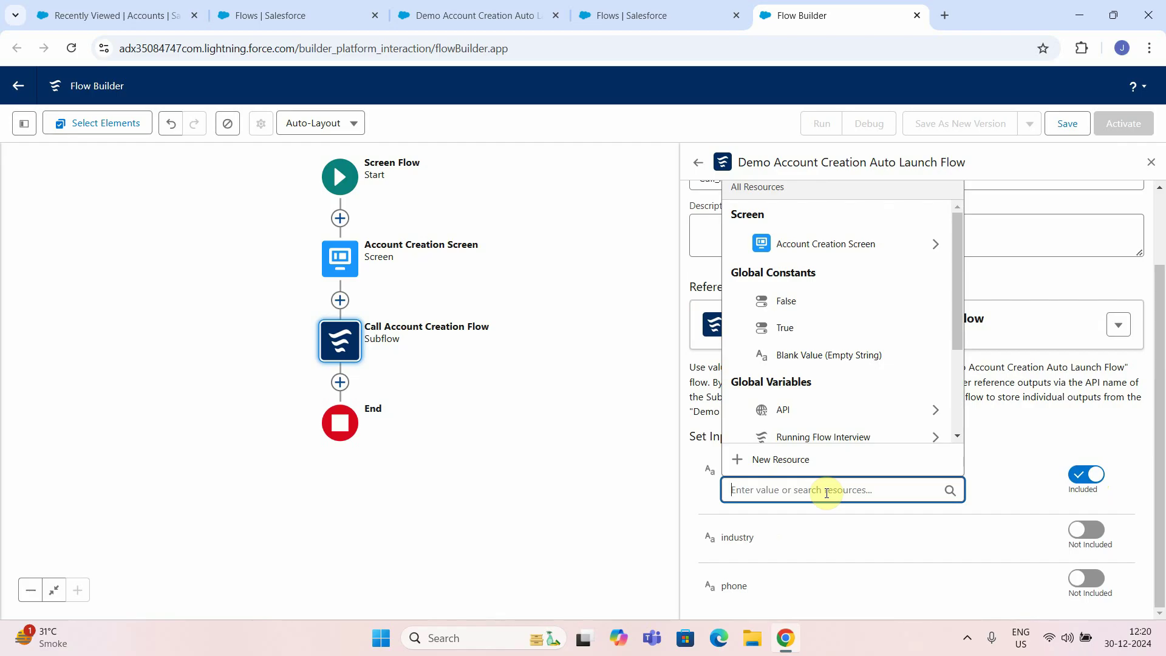
pyautogui.click(802, 249)
pyautogui.click(795, 375)
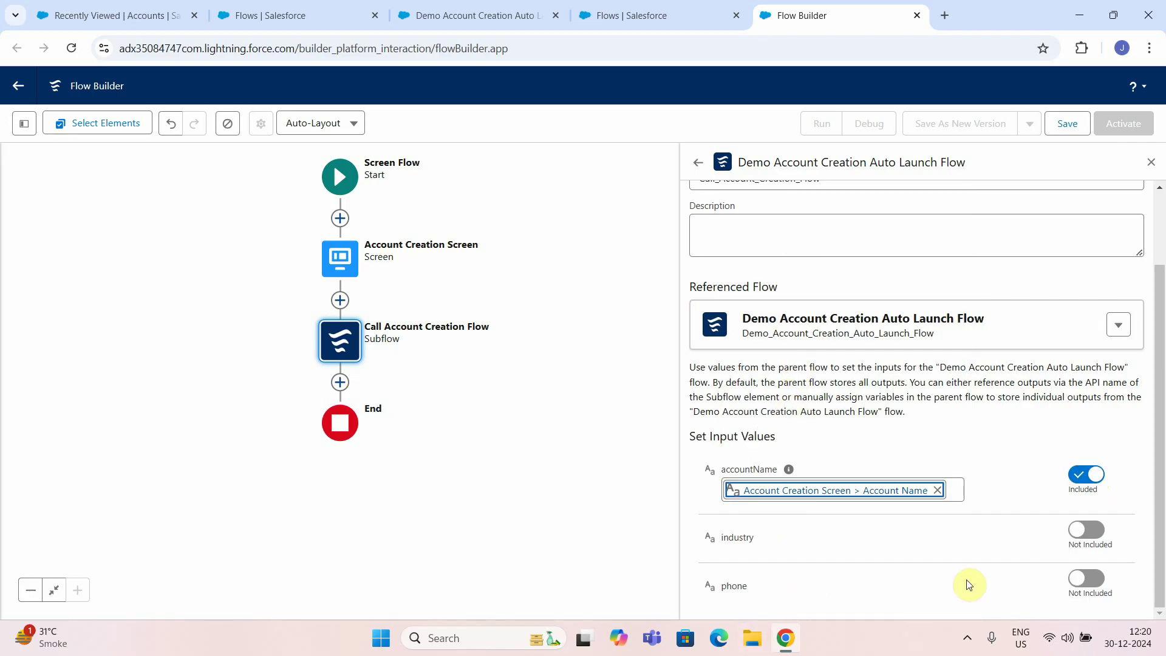
# Include the industry and phone inputs and set them to Industry and Phone from Account Creation Screen.
pyautogui.click(1086, 529)
pyautogui.click(814, 540)
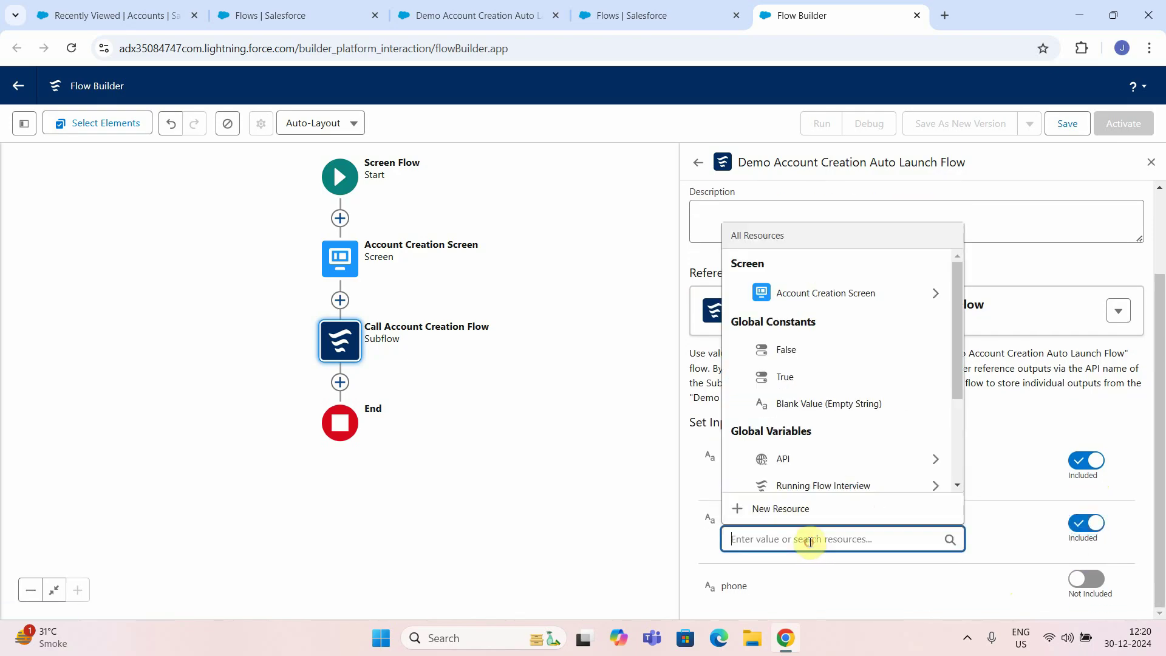
pyautogui.click(829, 295)
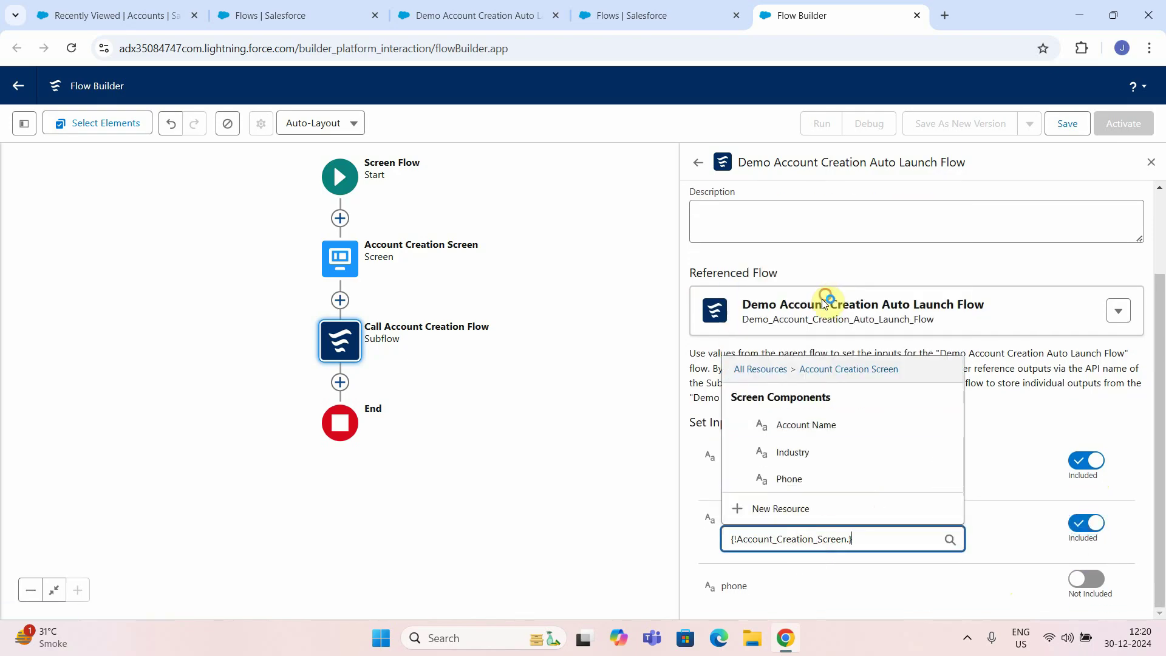
pyautogui.click(793, 452)
pyautogui.click(1106, 579)
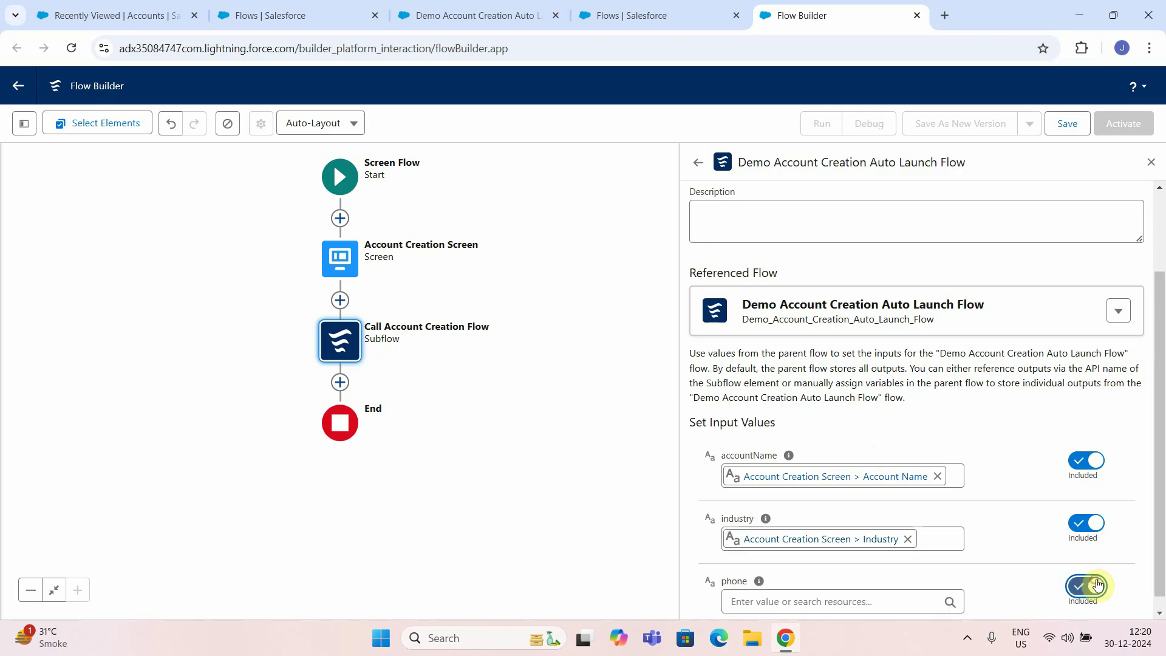
pyautogui.click(840, 600)
pyautogui.click(848, 363)
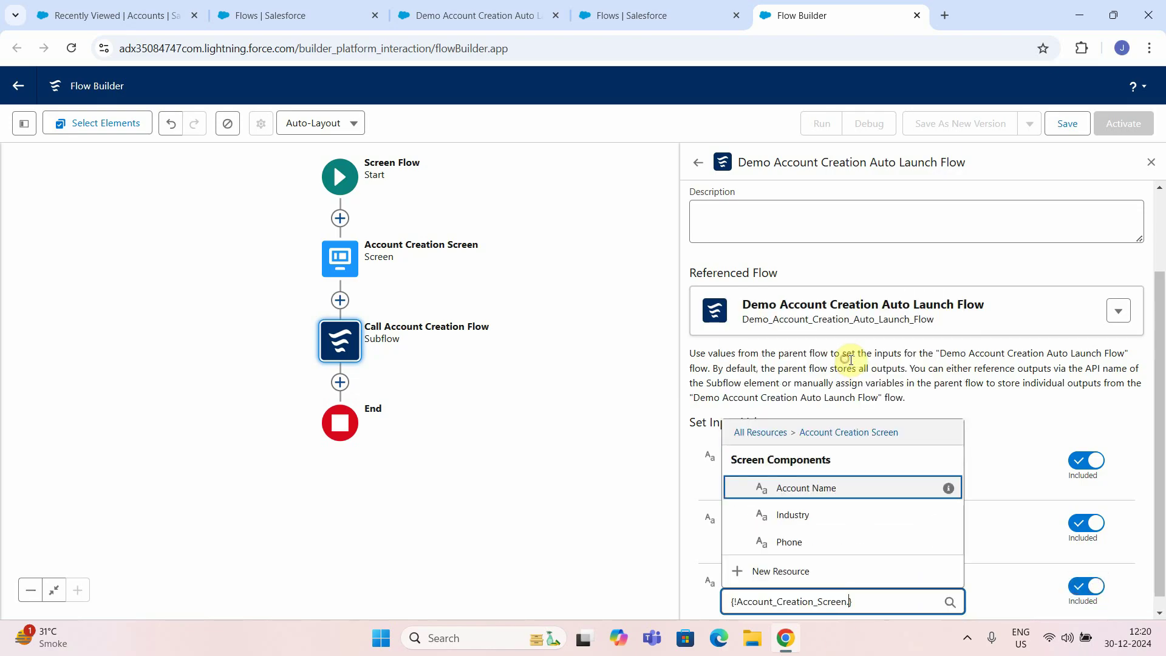
pyautogui.click(785, 542)
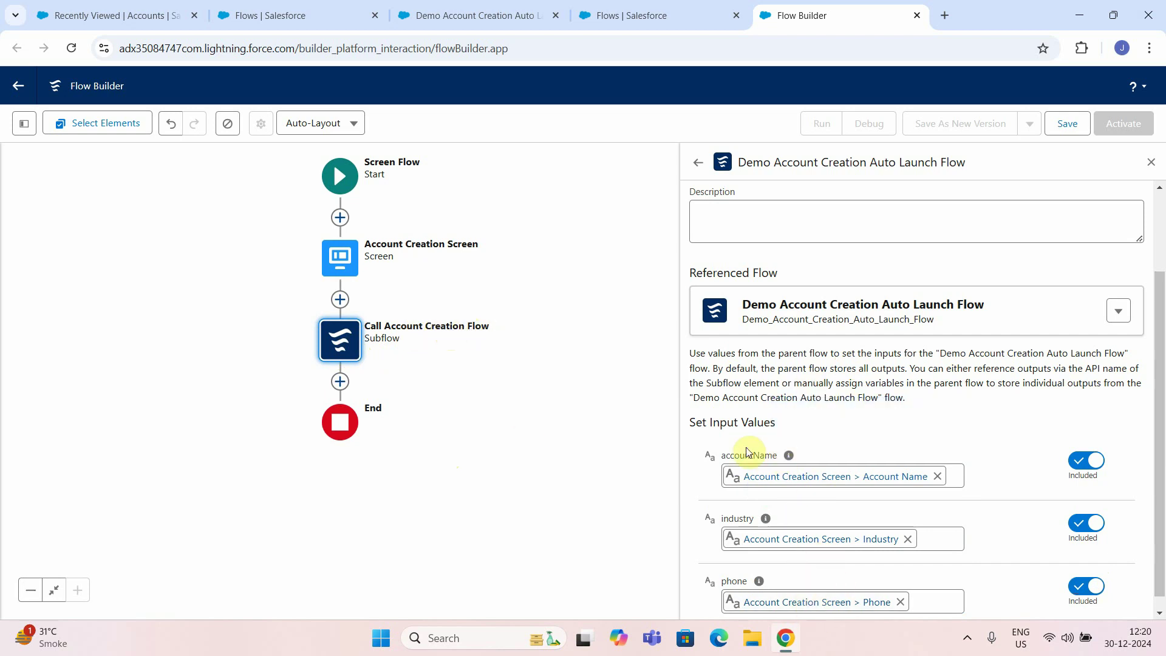
# Save the screen flow with the label Demo Account Creation Autolaunch flow.
pyautogui.click(1063, 127)
pyautogui.click(395, 297)
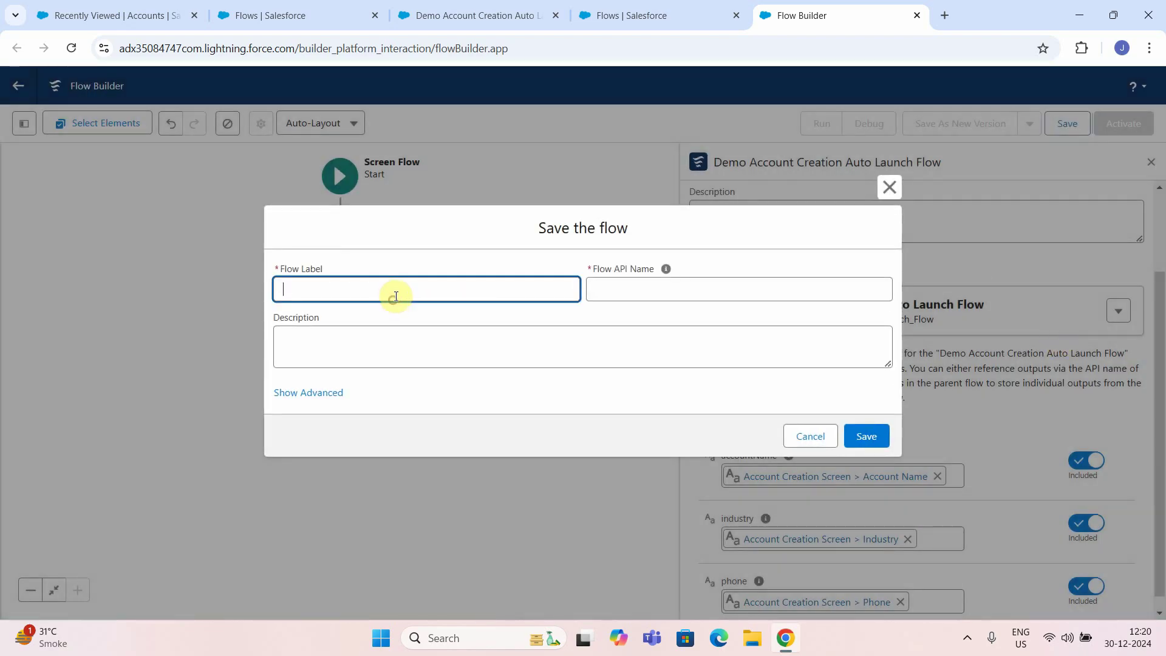
pyautogui.write('Demo Account Creation Autolaunch flow')
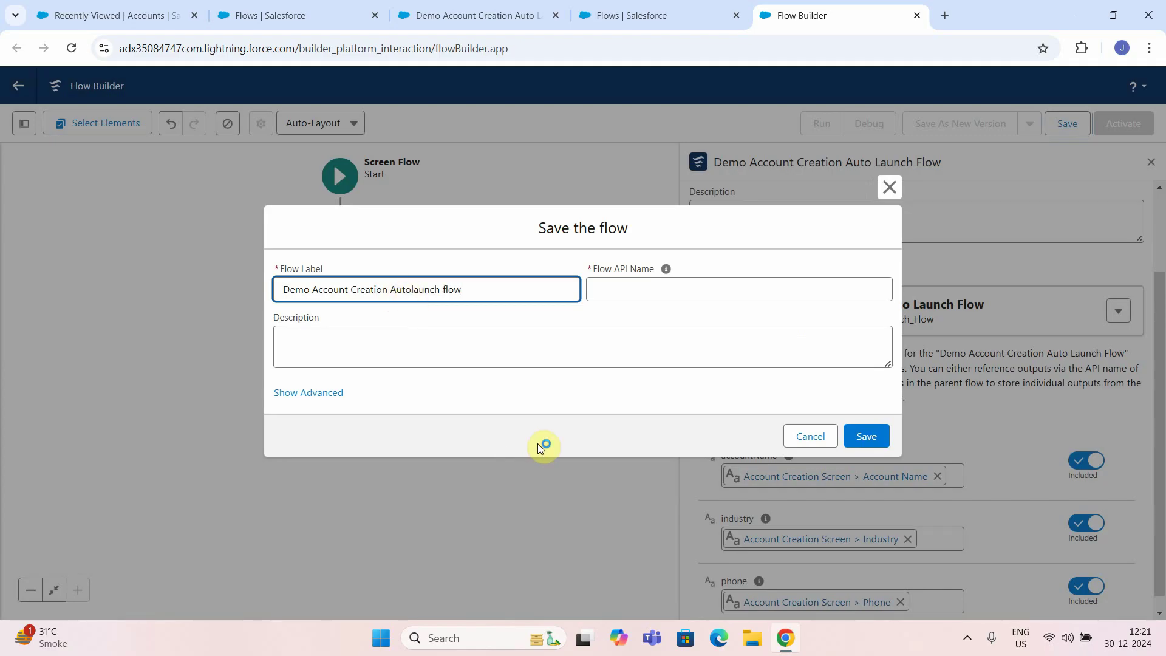
pyautogui.click(538, 444)
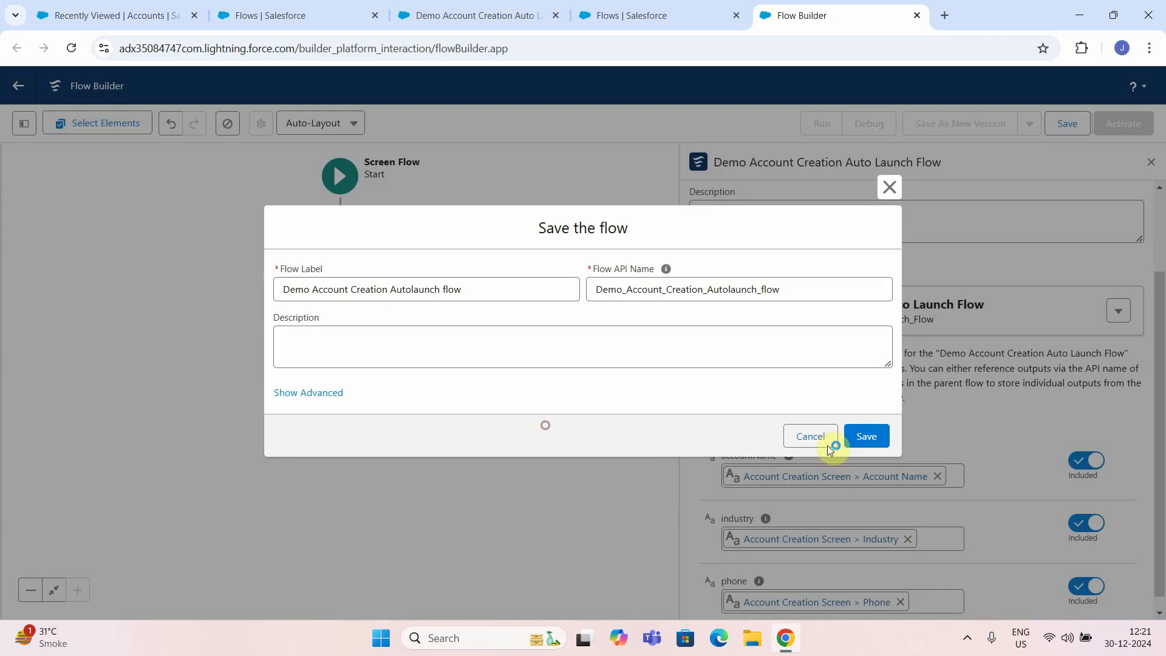
pyautogui.click(866, 437)
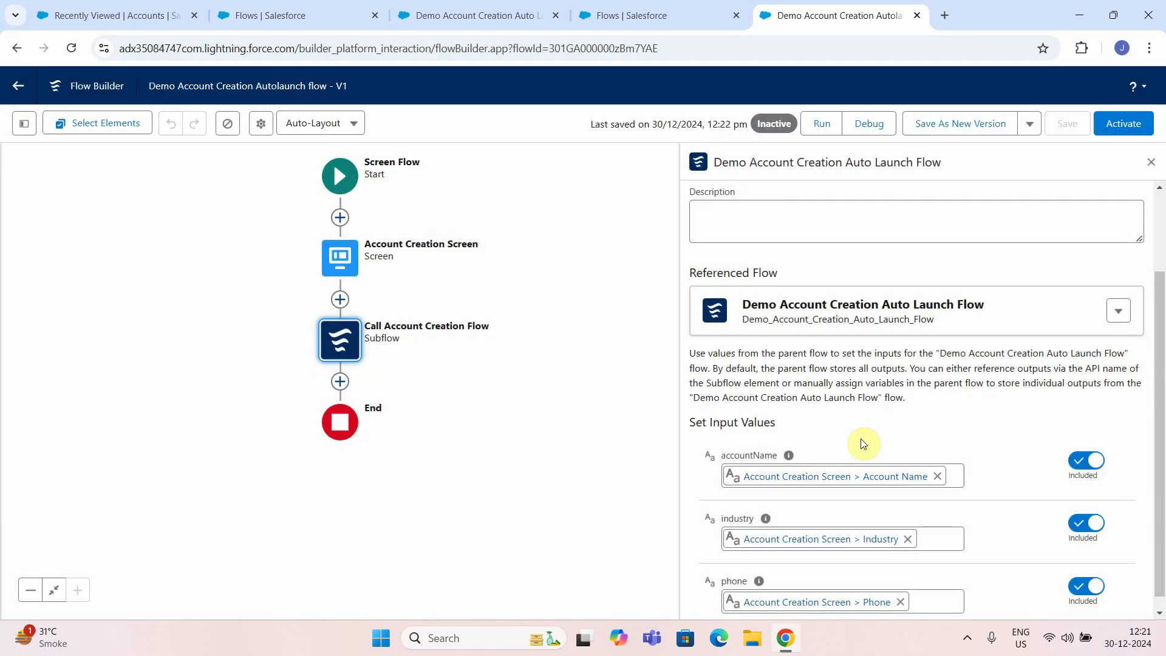
# Debug the screen flow with Account Name Mule Demo Account, Industry Banking and a phone number, and submit the screen.
pyautogui.click(862, 125)
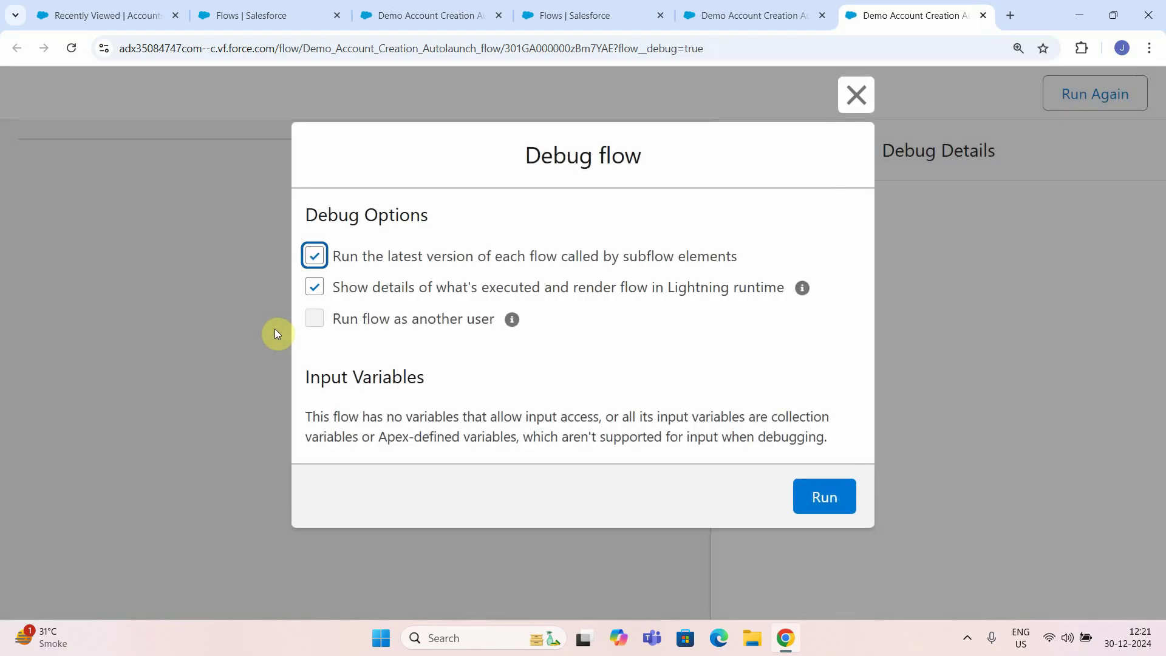
pyautogui.click(826, 505)
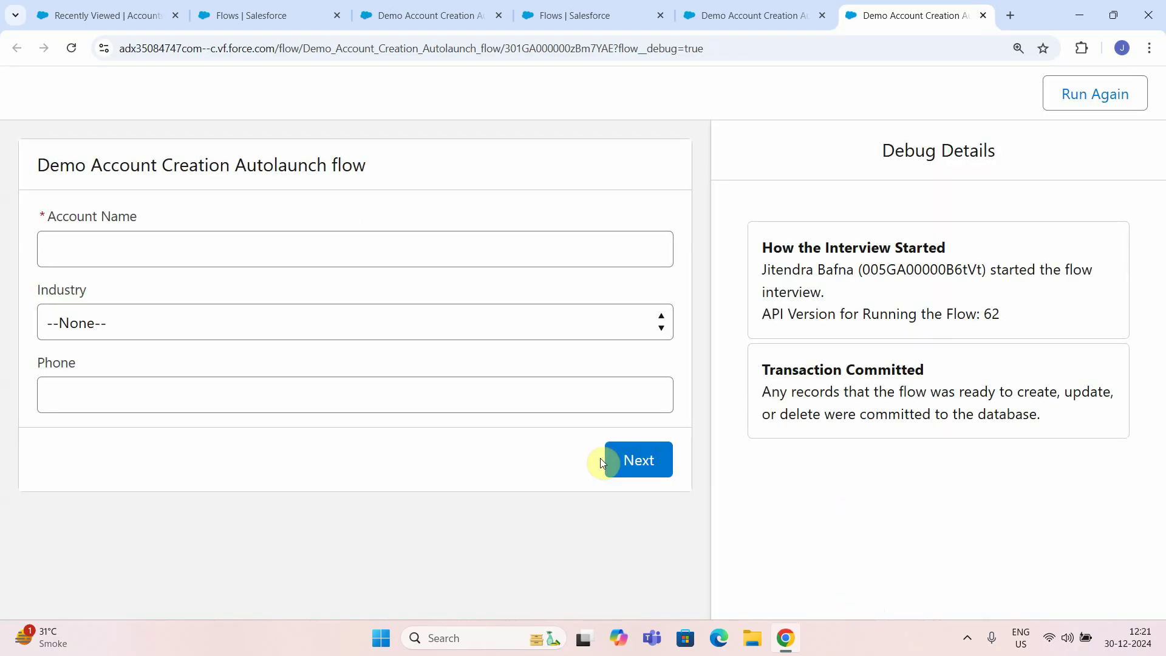
pyautogui.click(124, 258)
pyautogui.write('Mule Demo Account')
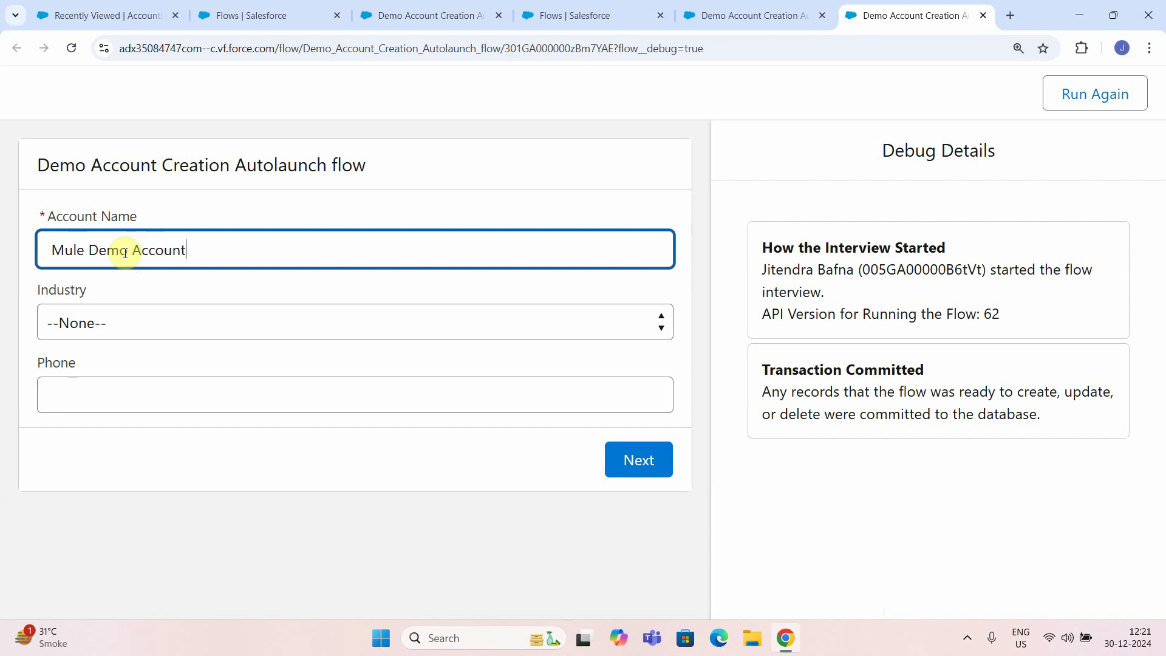
pyautogui.click(143, 331)
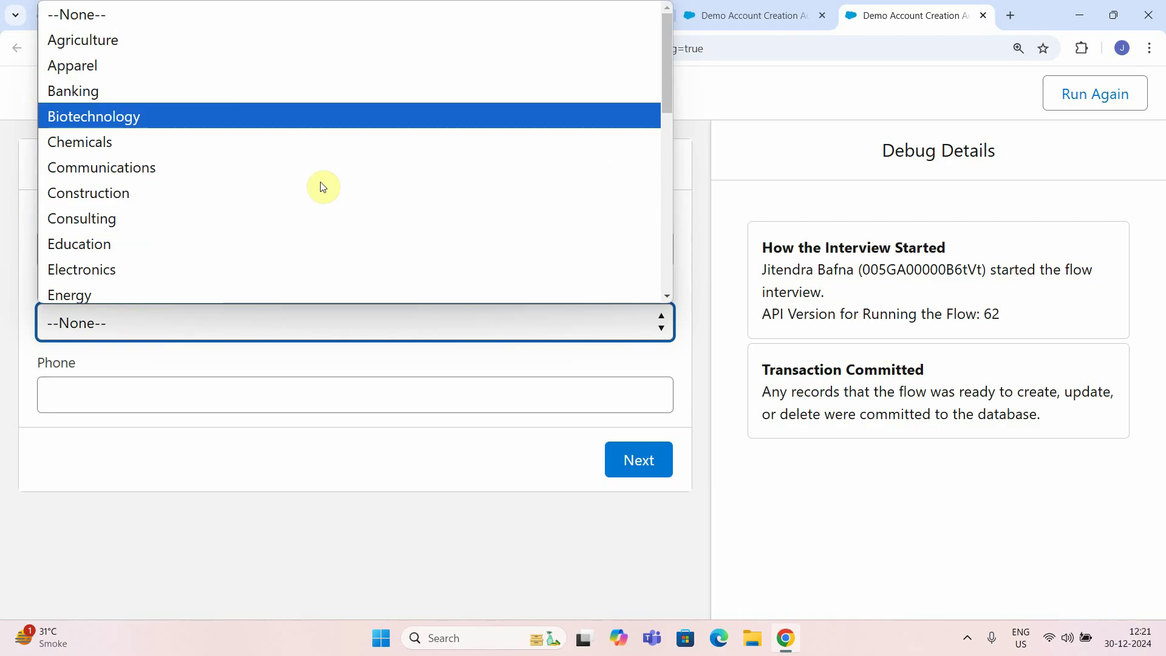
pyautogui.click(91, 97)
pyautogui.click(139, 399)
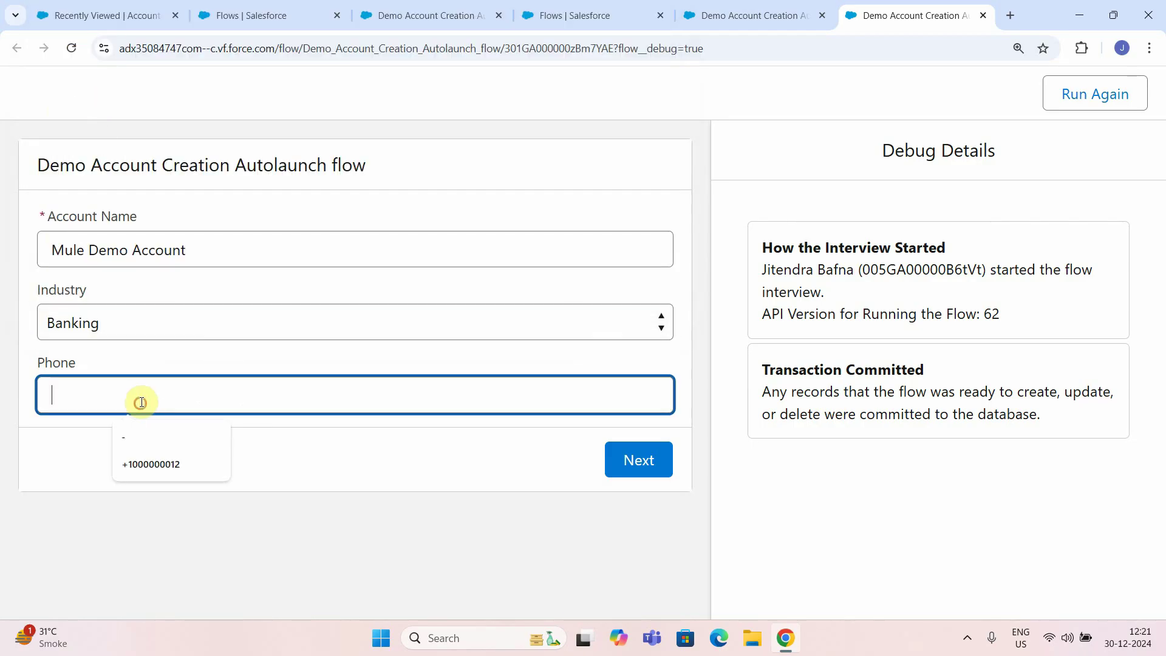
pyautogui.click(154, 471)
pyautogui.click(641, 468)
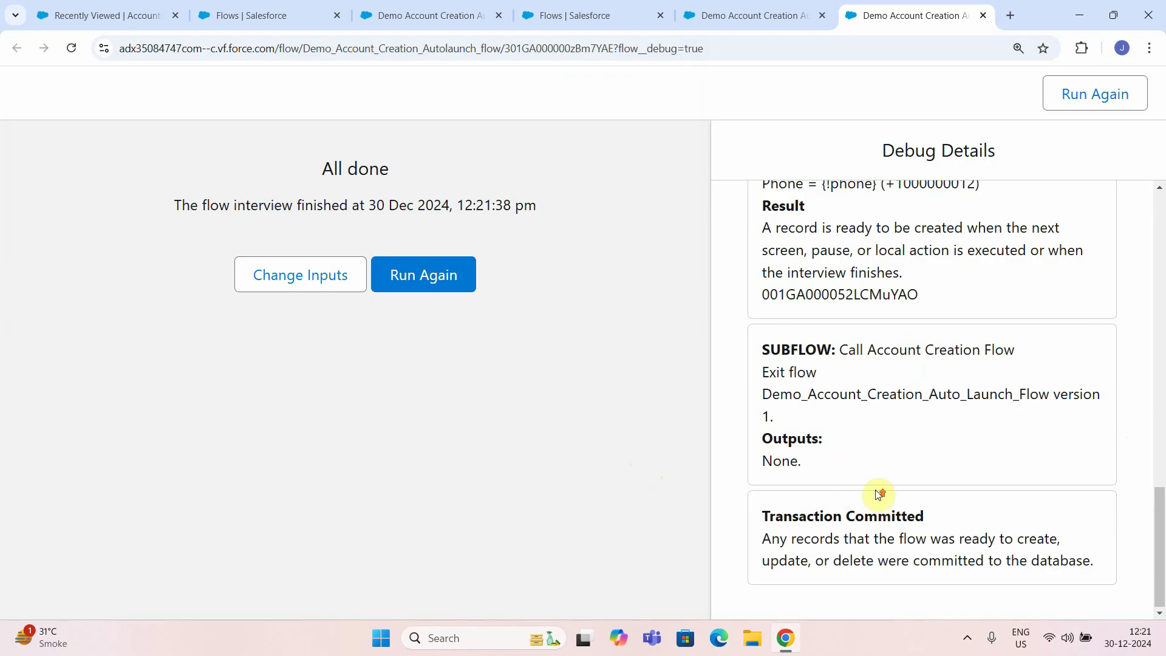
# Review the debug details for the Create Account Record element, its record ID and the subflow exit.
pyautogui.scroll(1, 872, 496)
pyautogui.scroll(2, 872, 496)
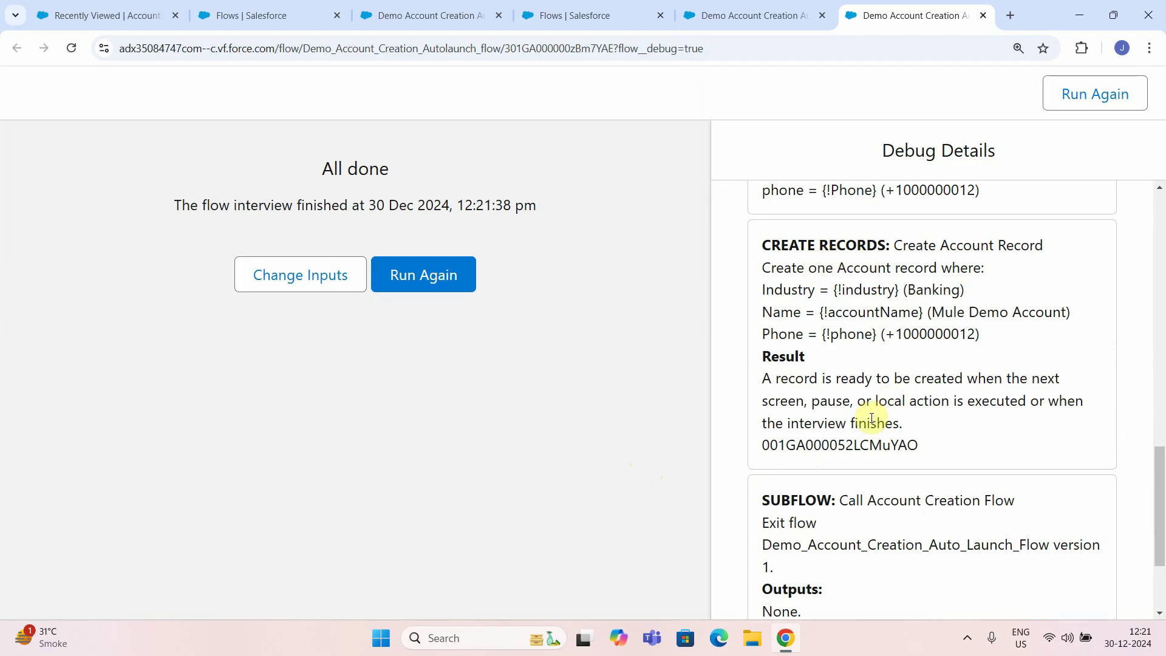
pyautogui.moveTo(760, 446); pyautogui.dragTo(929, 447)
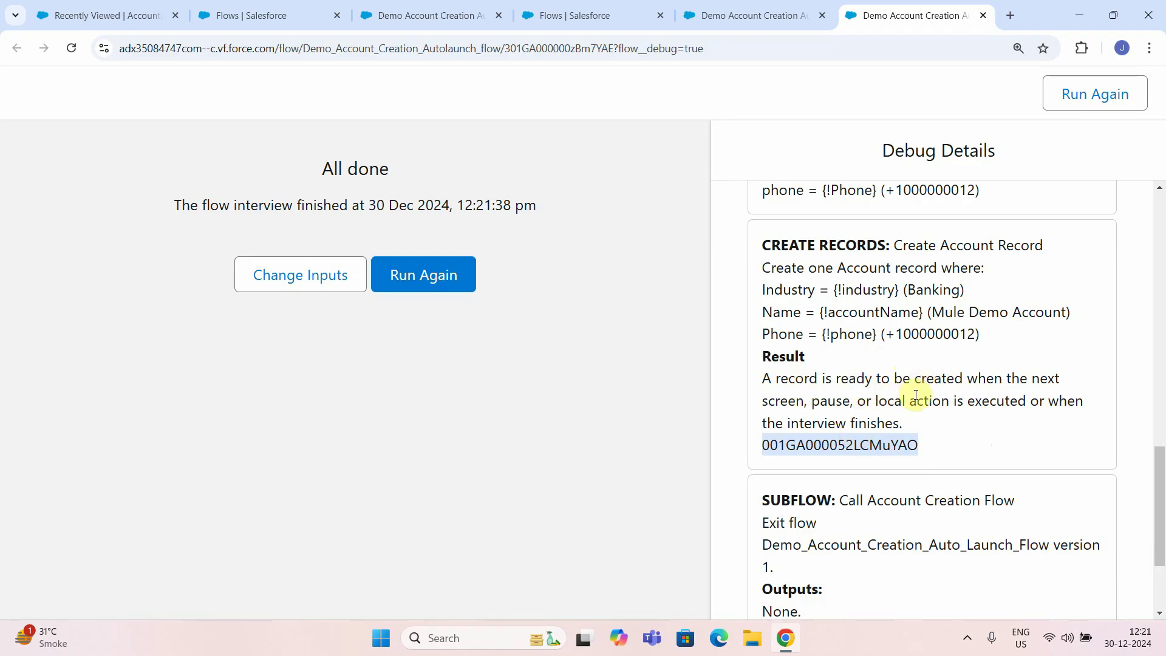
pyautogui.scroll(-3, 1011, 386)
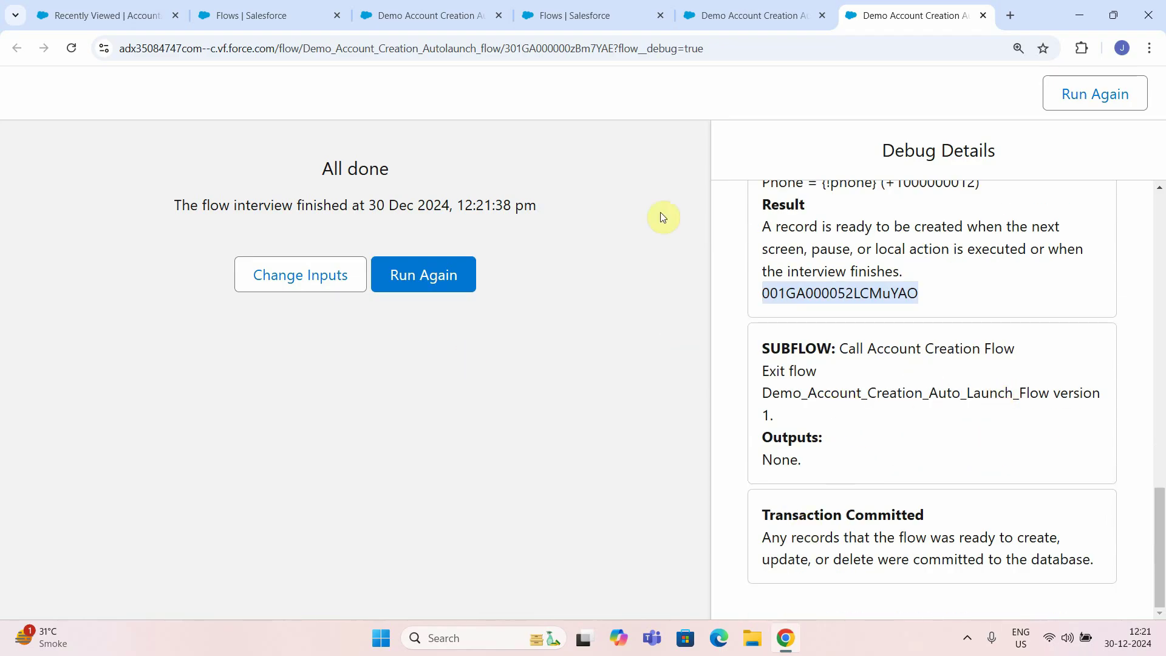
# Reload the Recently Viewed accounts list and open the Mule Demo Account record.
pyautogui.click(100, 15)
pyautogui.rightClick(435, 450)
pyautogui.click(497, 189)
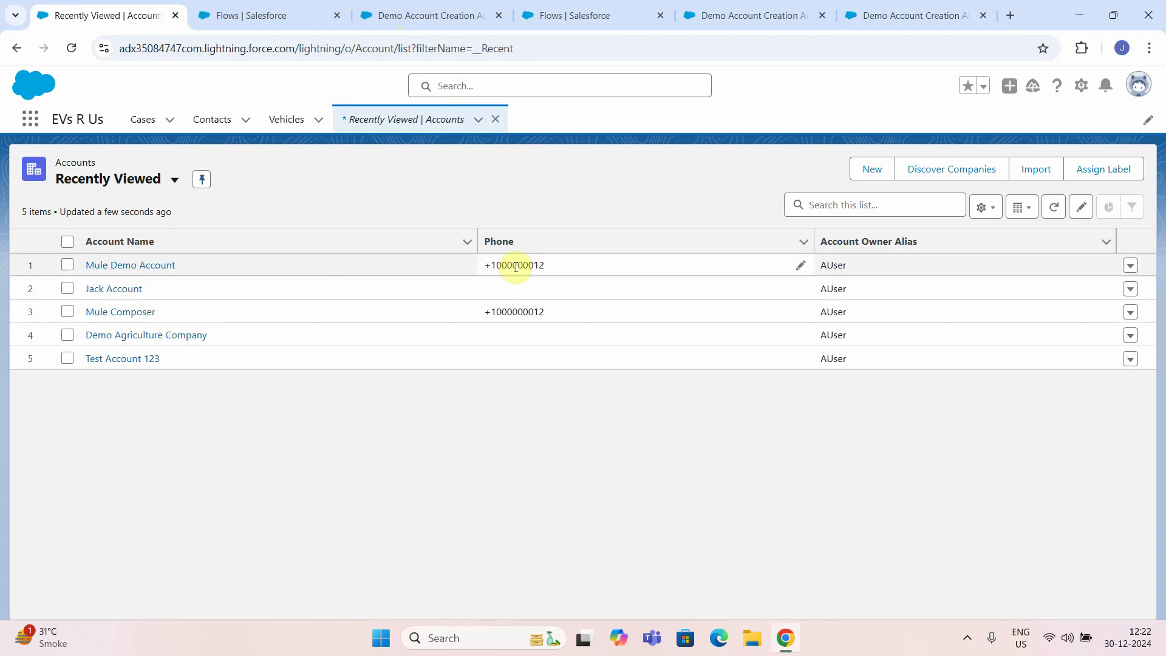
pyautogui.click(105, 265)
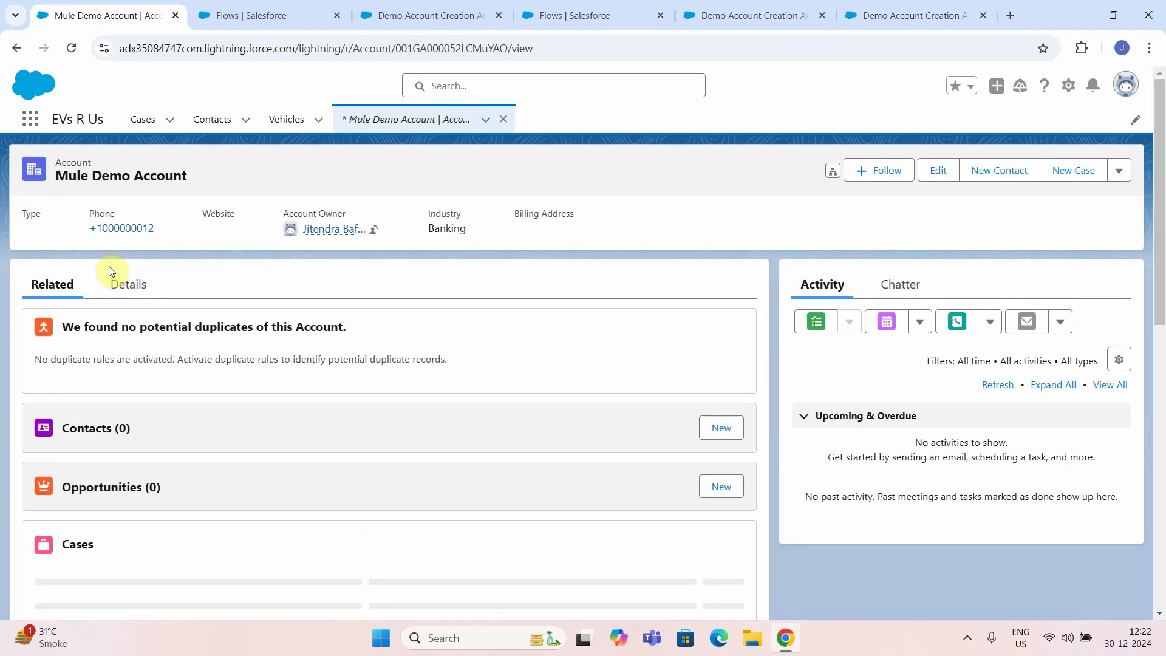
# Check the Account Name and Industry values in the account record's details.
pyautogui.click(125, 284)
pyautogui.scroll(-2, 365, 409)
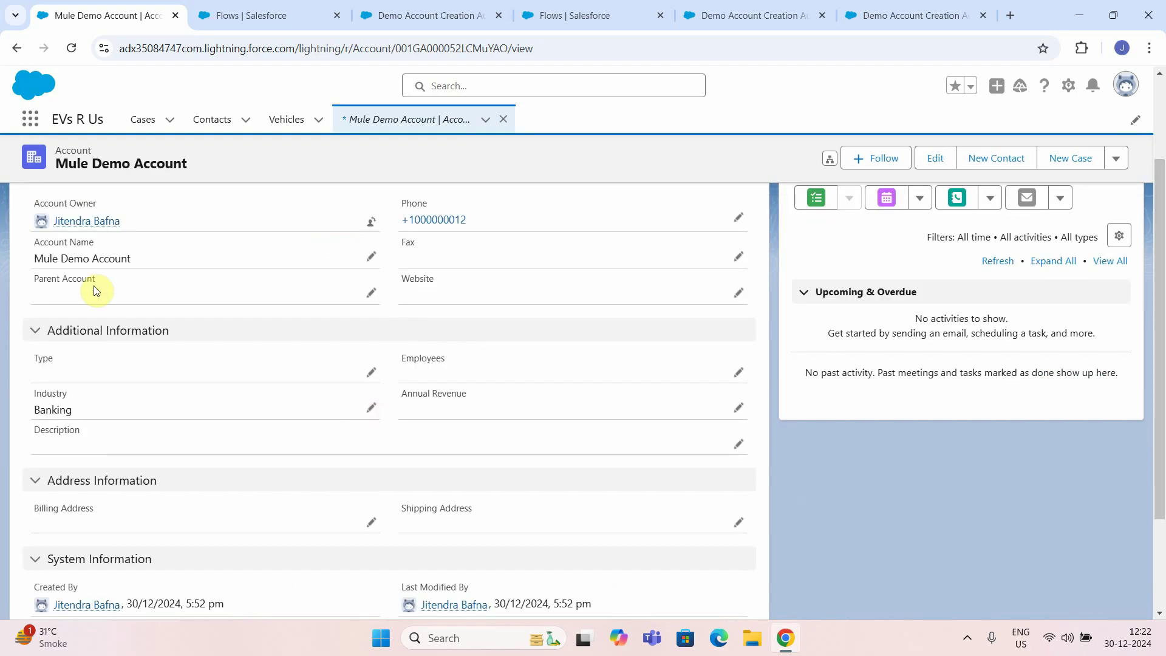
pyautogui.scroll(2, 103, 289)
pyautogui.moveTo(31, 334); pyautogui.dragTo(158, 333)
pyautogui.scroll(-2, 378, 365)
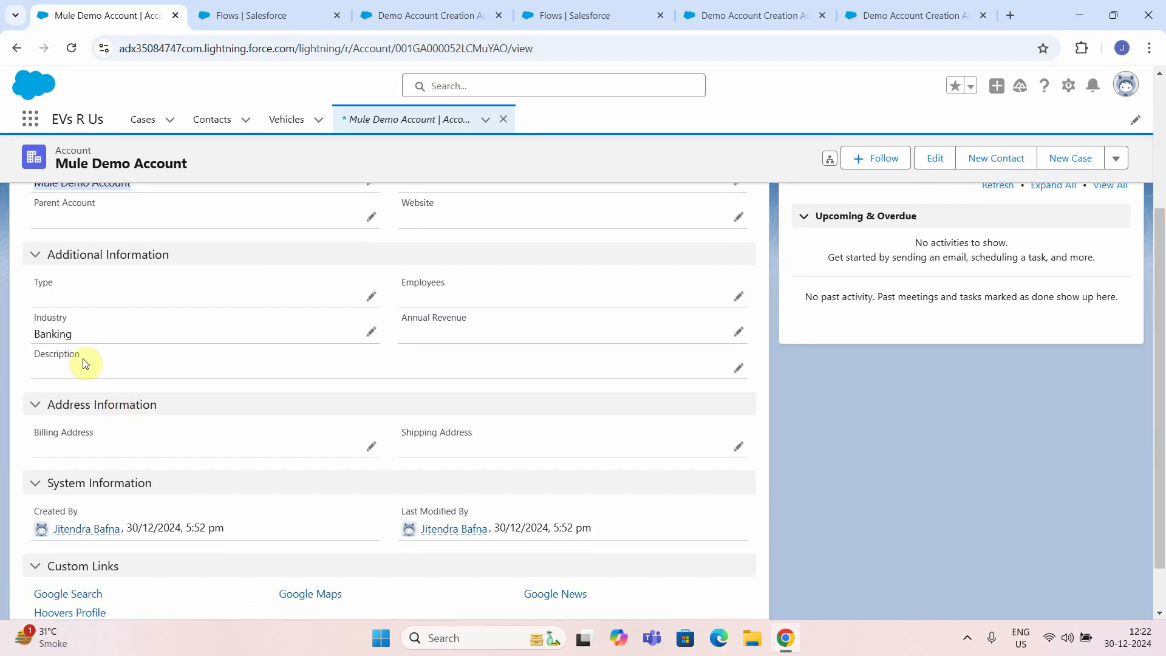
pyautogui.moveTo(65, 333); pyautogui.dragTo(32, 334)
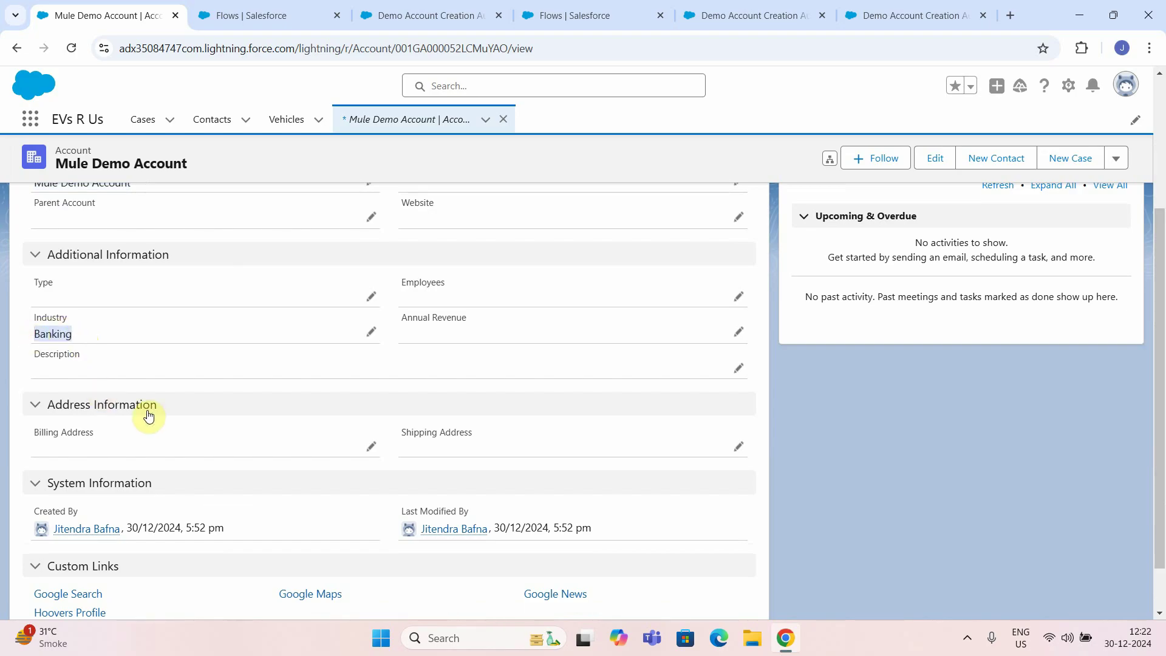
# Revisit the screen flow, return to the autolaunched flow and dismiss its element picker to view the whole flow.
pyautogui.click(367, 11)
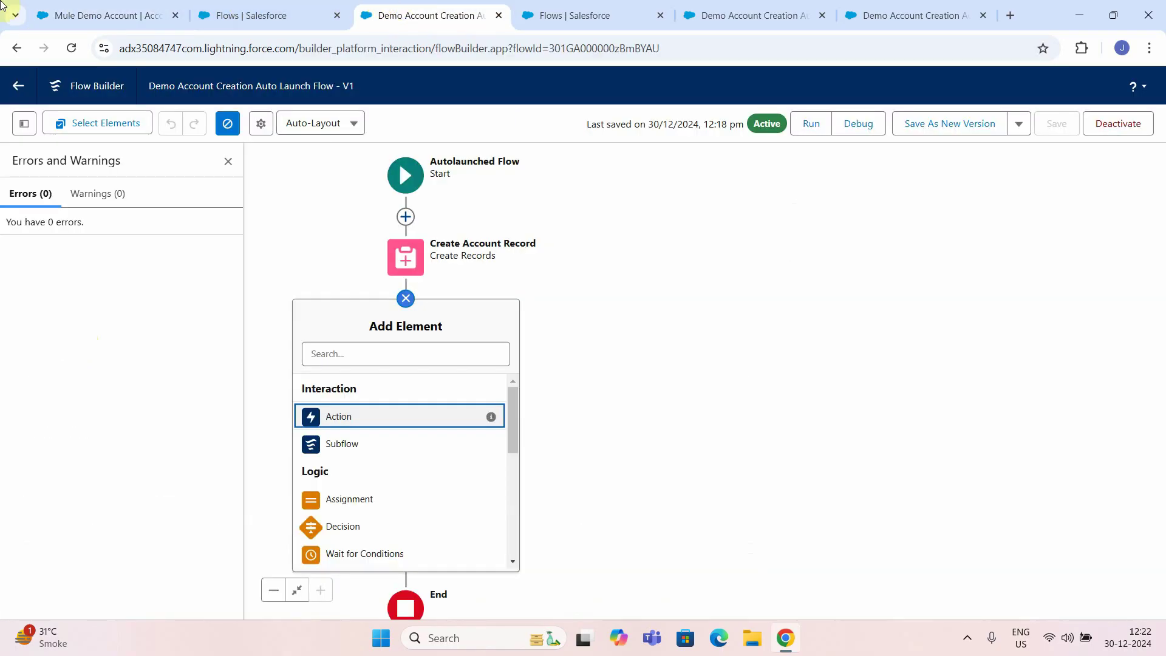
pyautogui.click(887, 14)
pyautogui.click(790, 15)
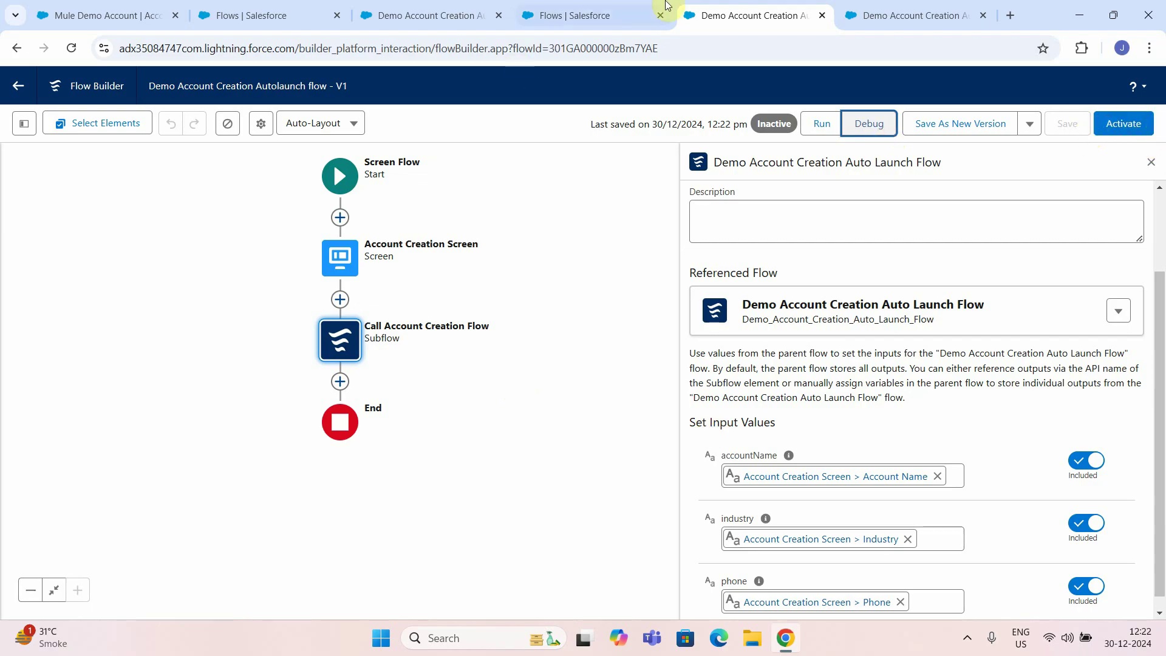
pyautogui.click(476, 13)
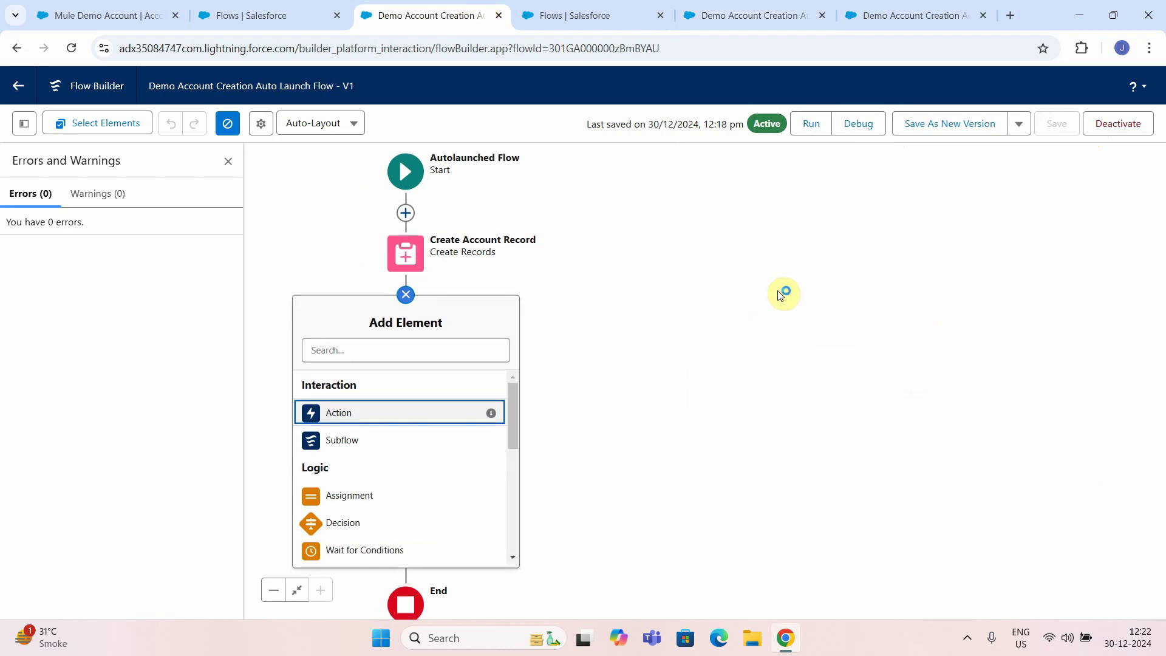
pyautogui.click(406, 296)
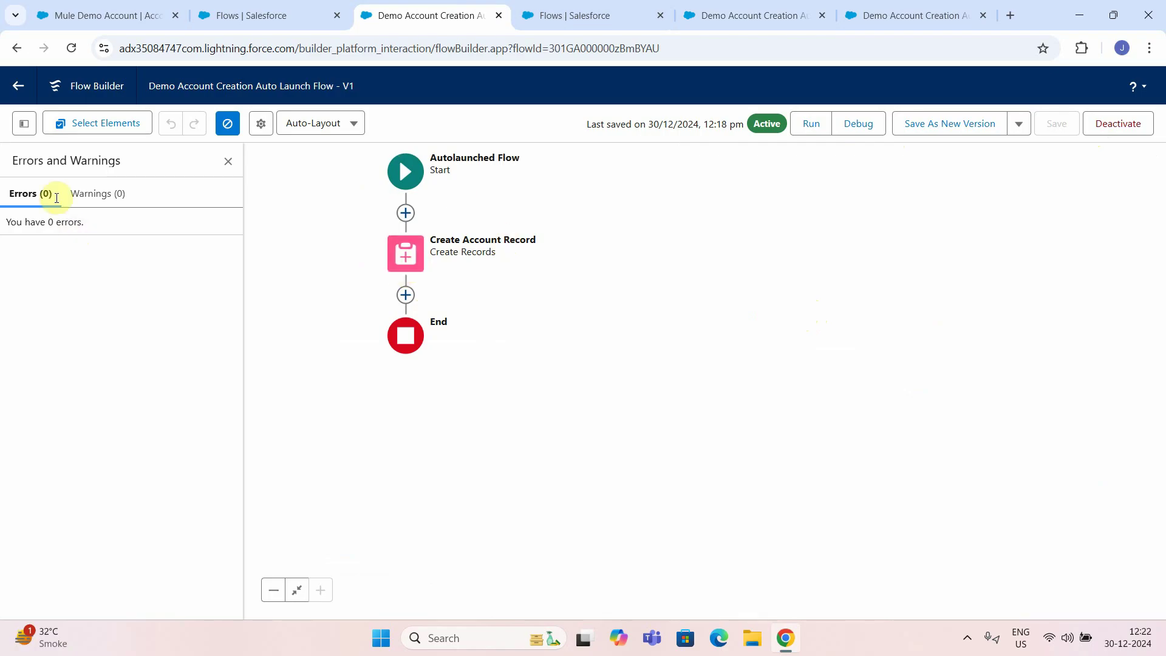
# Show the autolaunched flow's resources and open the Create Account Record element to review its Account field mappings.
pyautogui.click(24, 123)
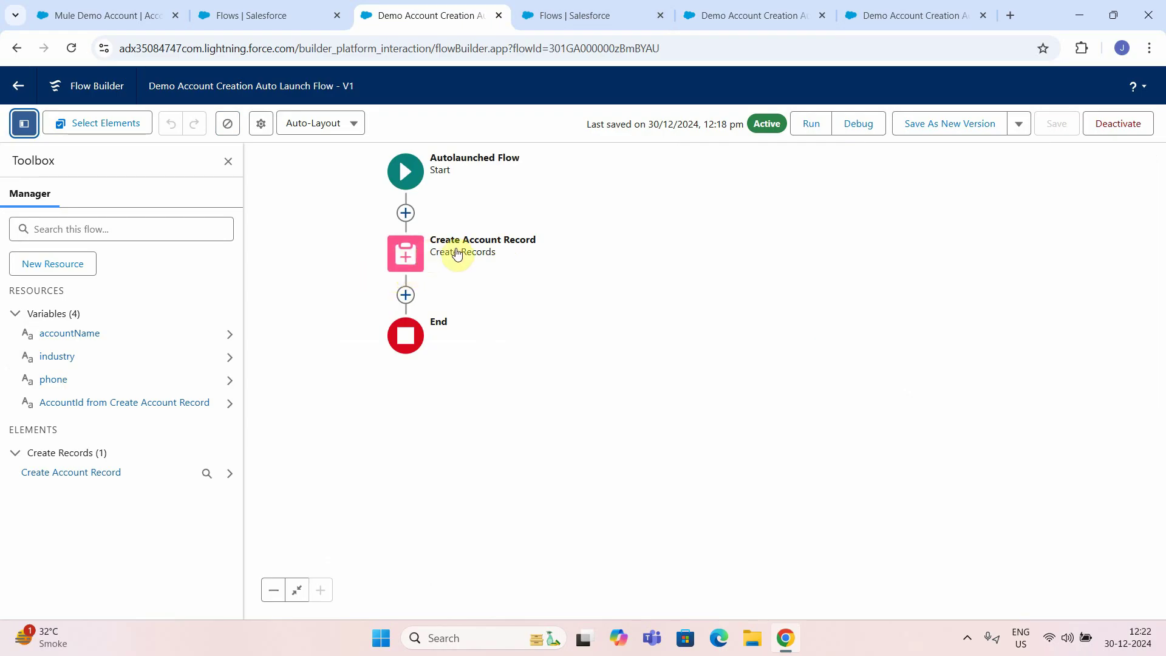
pyautogui.click(405, 254)
pyautogui.click(395, 429)
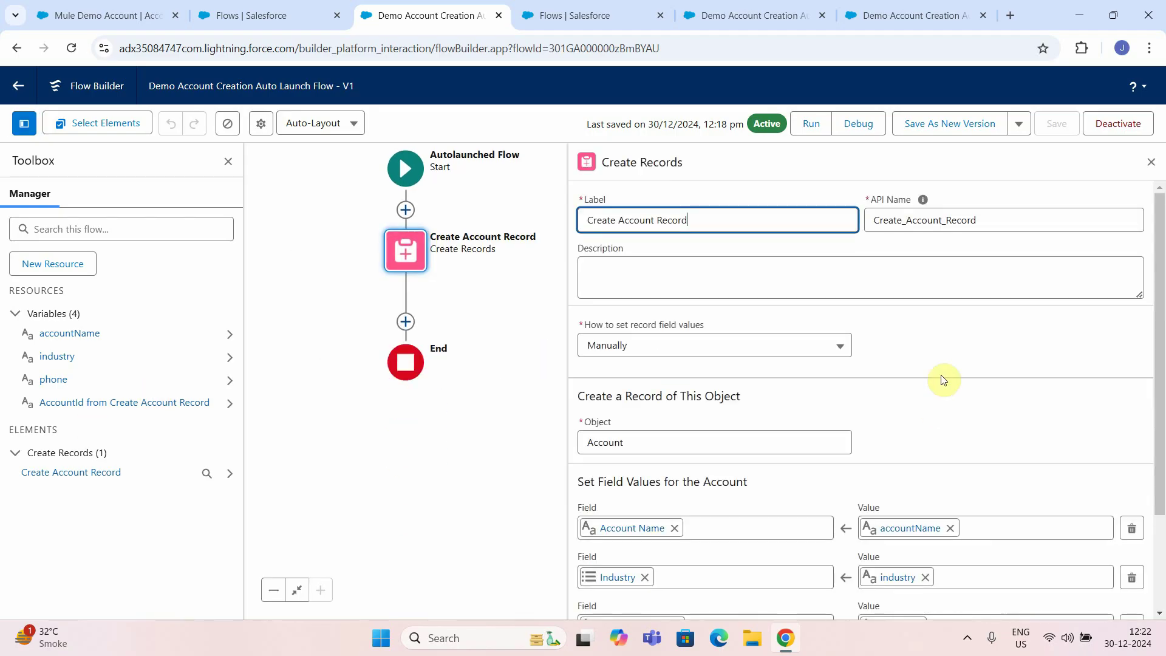
pyautogui.scroll(-2, 802, 399)
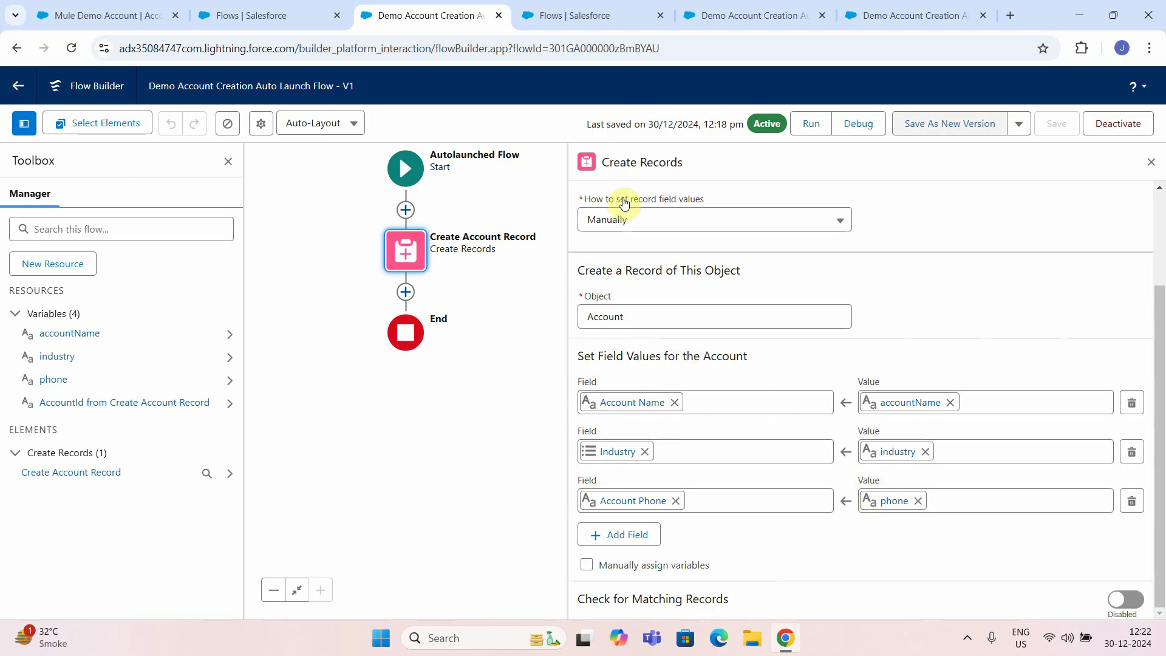
# Return to the screen flow and review the Call Account Creation Flow subflow's input values for accountName, industry and phone.
pyautogui.click(747, 15)
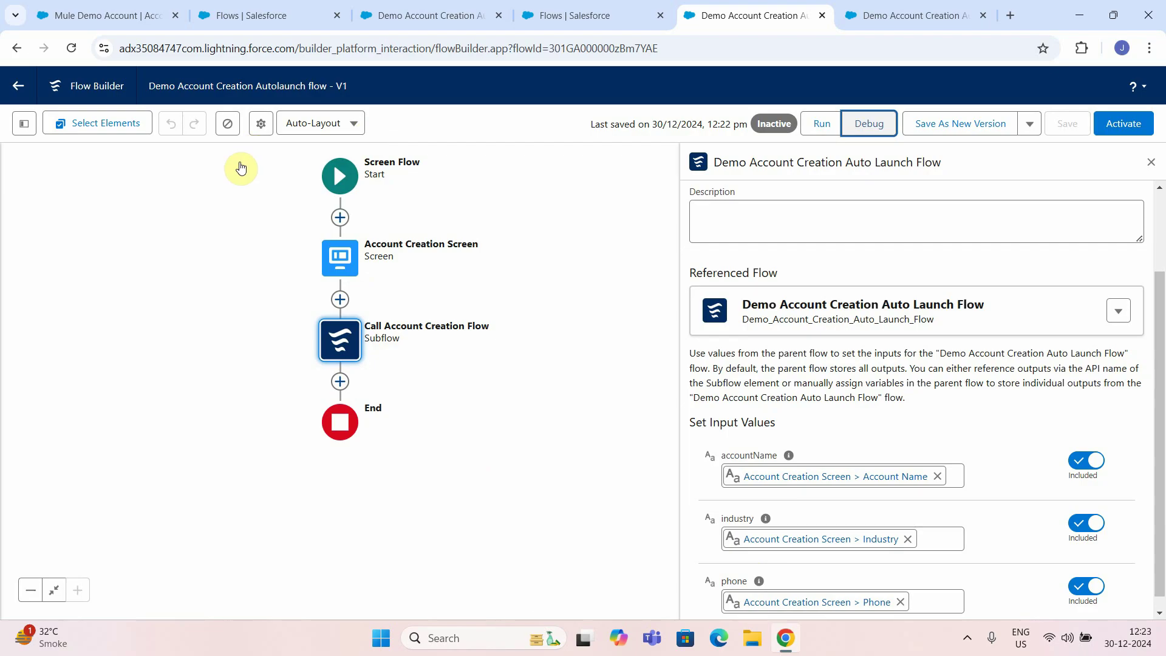
pyautogui.click(349, 340)
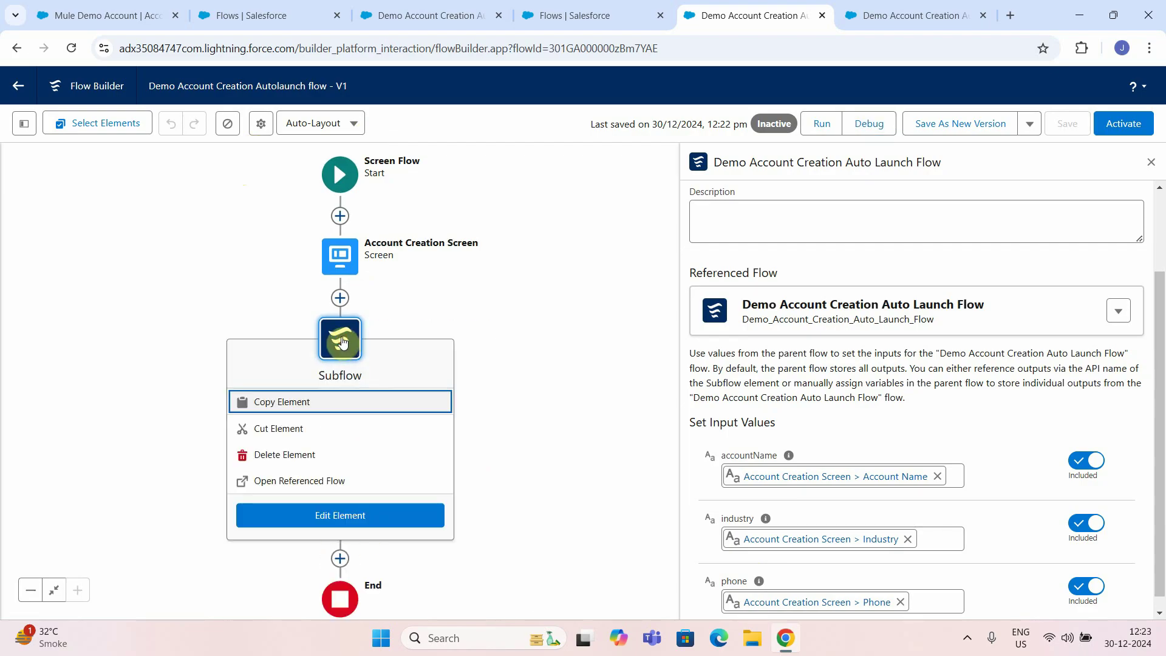
pyautogui.scroll(-1, 790, 425)
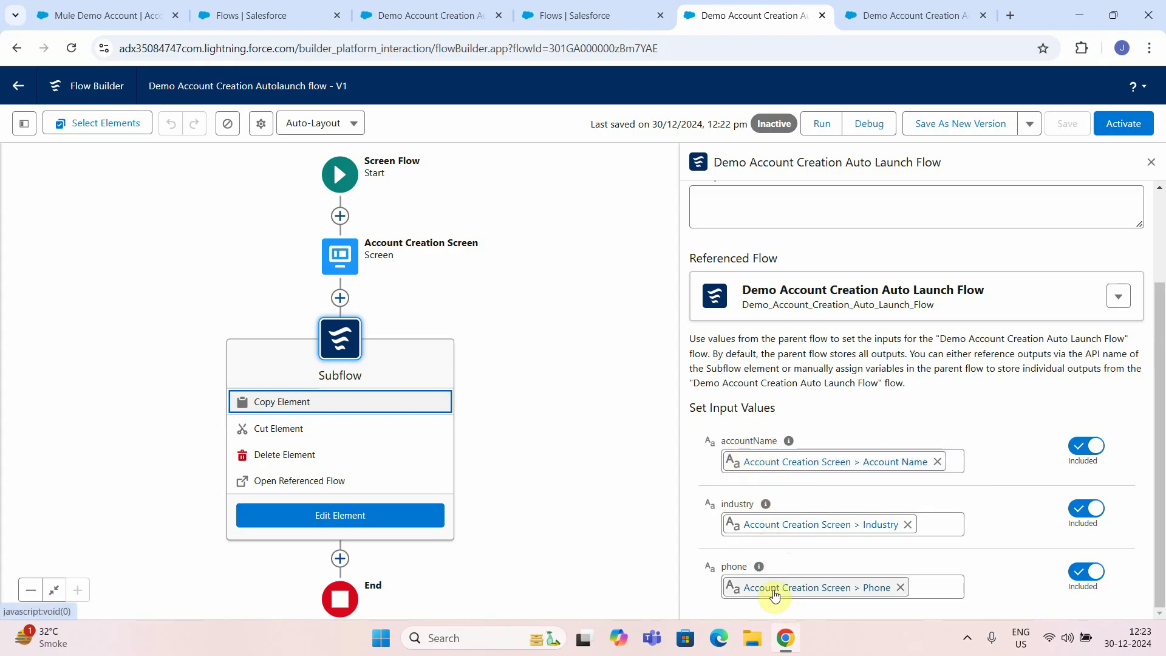
pyautogui.click(400, 259)
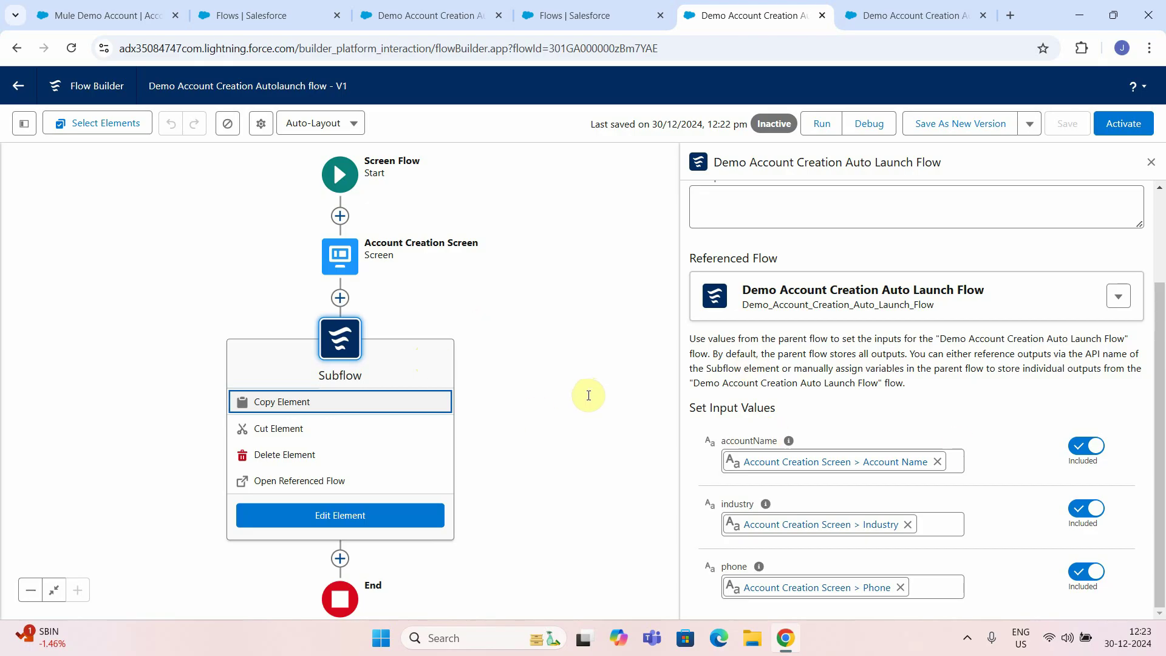
# Revisit the autolaunched flow's Create Records settings, then go back to the screen flow with the subflow element.
pyautogui.click(406, 12)
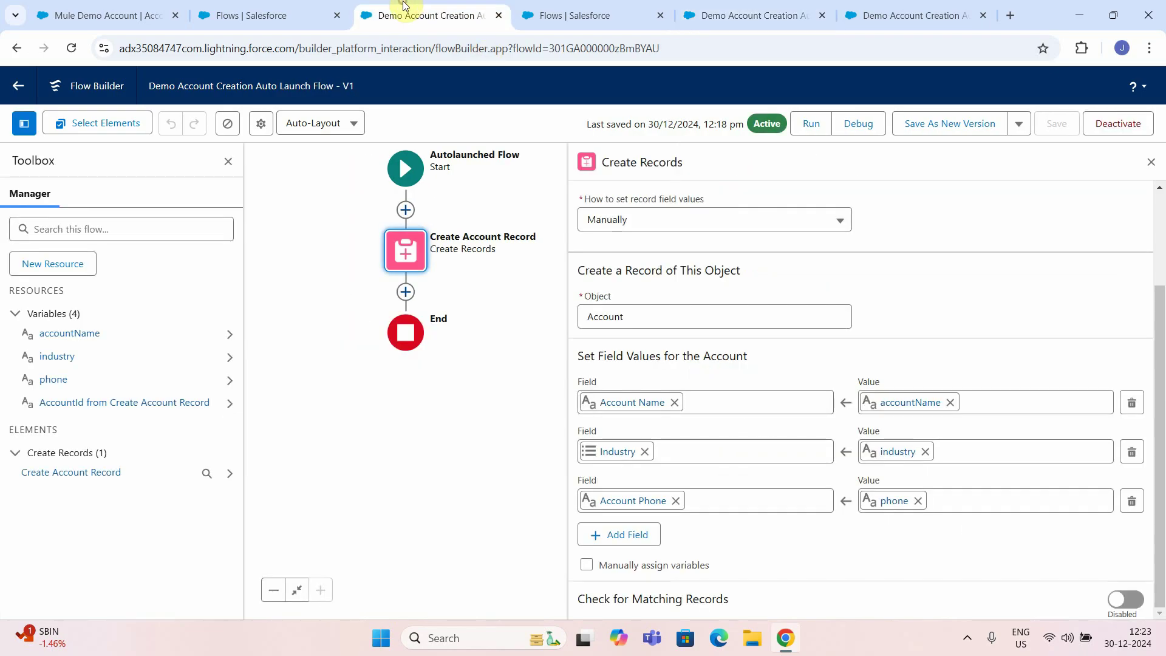
pyautogui.click(895, 4)
pyautogui.click(753, 14)
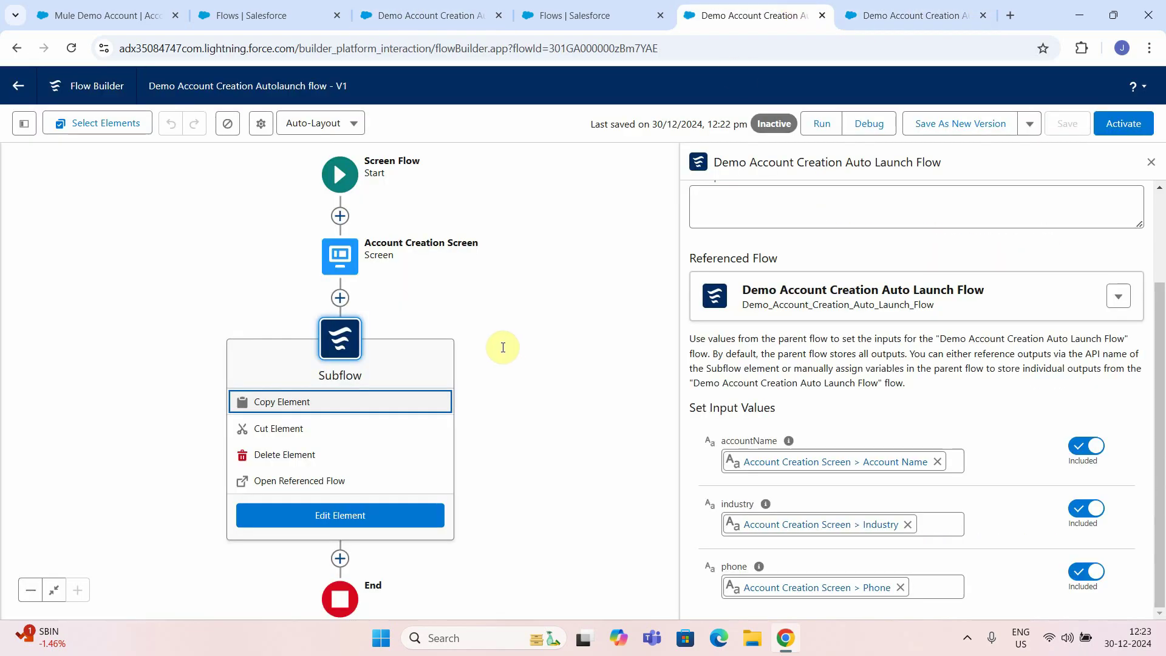